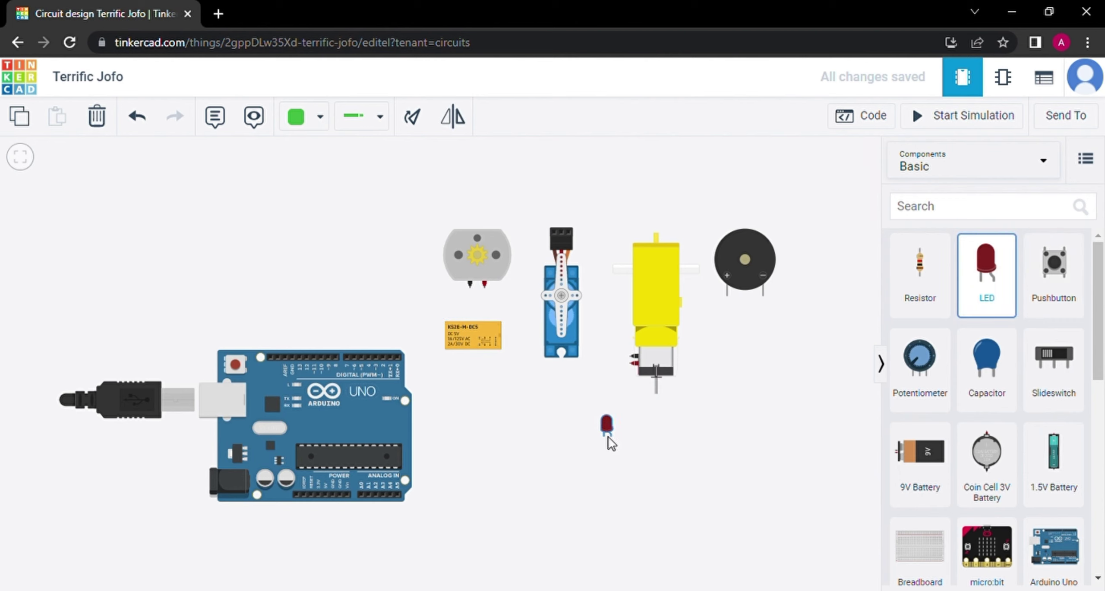
Step: Add a 9V battery to the workspace, rotated upright with its terminals facing up below the LED
{"action": "scroll", "coordinate": [988, 388], "scroll_direction": "down", "scroll_amount": 2}
{"action": "left_click_drag", "start_coordinate": [919, 371], "coordinate": [680, 485]}
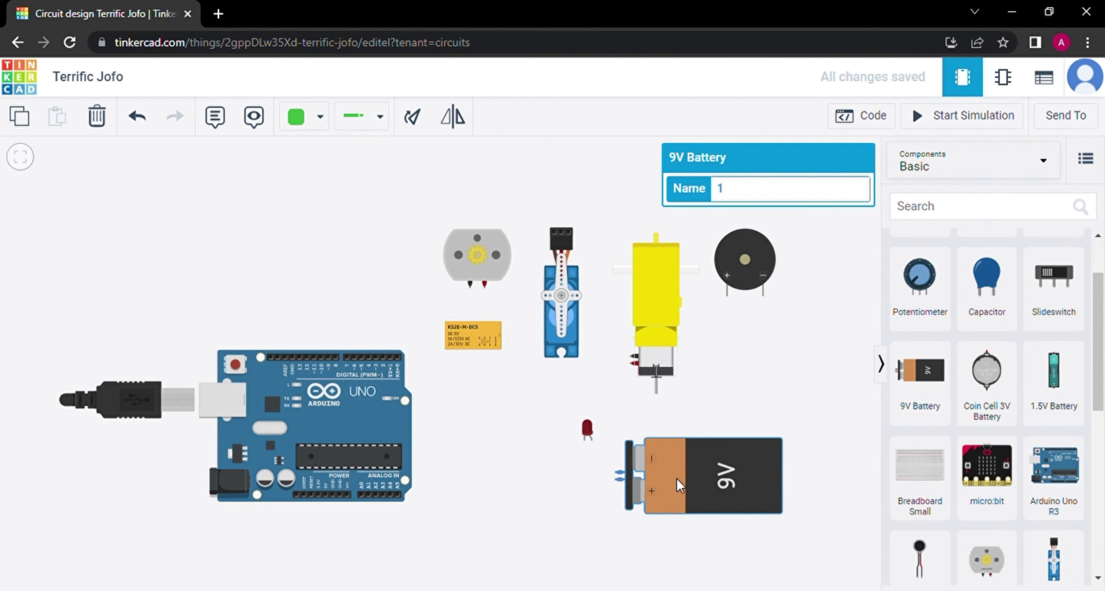
{"action": "left_click", "coordinate": [412, 117]}
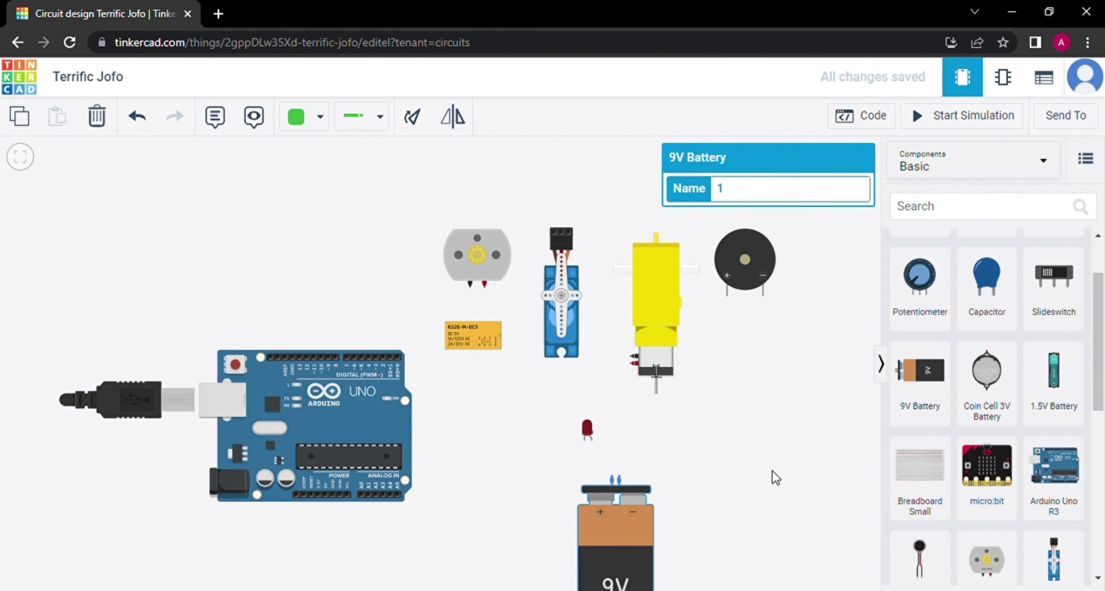
{"action": "scroll", "coordinate": [659, 548], "scroll_direction": "up", "scroll_amount": 1}
{"action": "scroll", "coordinate": [689, 456], "scroll_direction": "down", "scroll_amount": 3}
{"action": "left_click", "coordinate": [689, 456]}
{"action": "scroll", "coordinate": [621, 470], "scroll_direction": "up", "scroll_amount": 3}
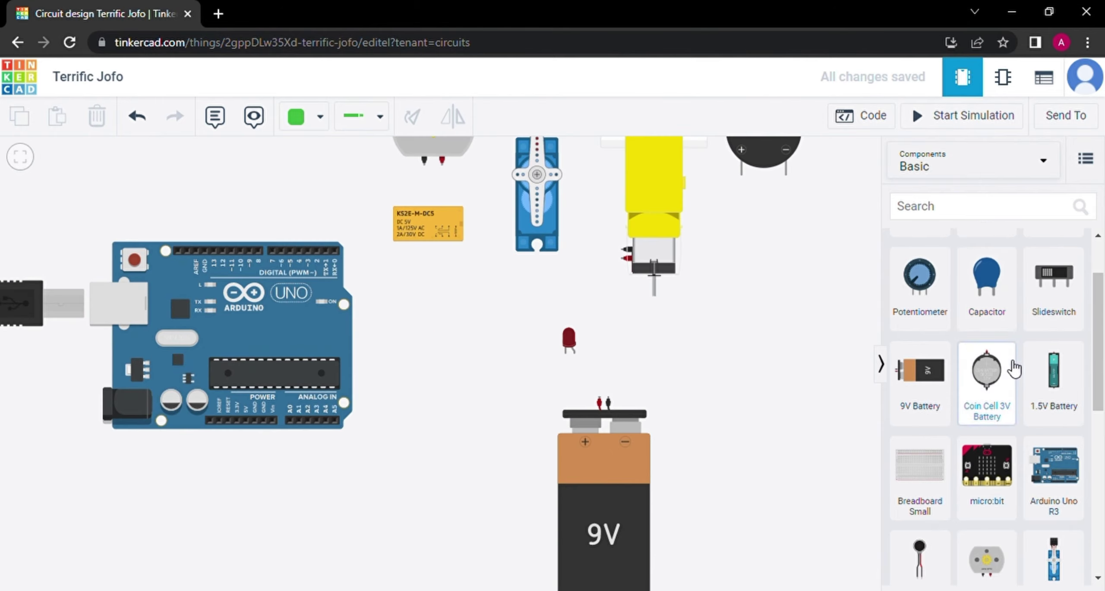
Step: Add a resistor vertically between the LED and the 9V battery and change its resistance value
{"action": "scroll", "coordinate": [1011, 365], "scroll_direction": "up", "scroll_amount": 2}
{"action": "left_click_drag", "start_coordinate": [920, 267], "coordinate": [600, 371]}
{"action": "scroll", "coordinate": [634, 468], "scroll_direction": "up", "scroll_amount": 5}
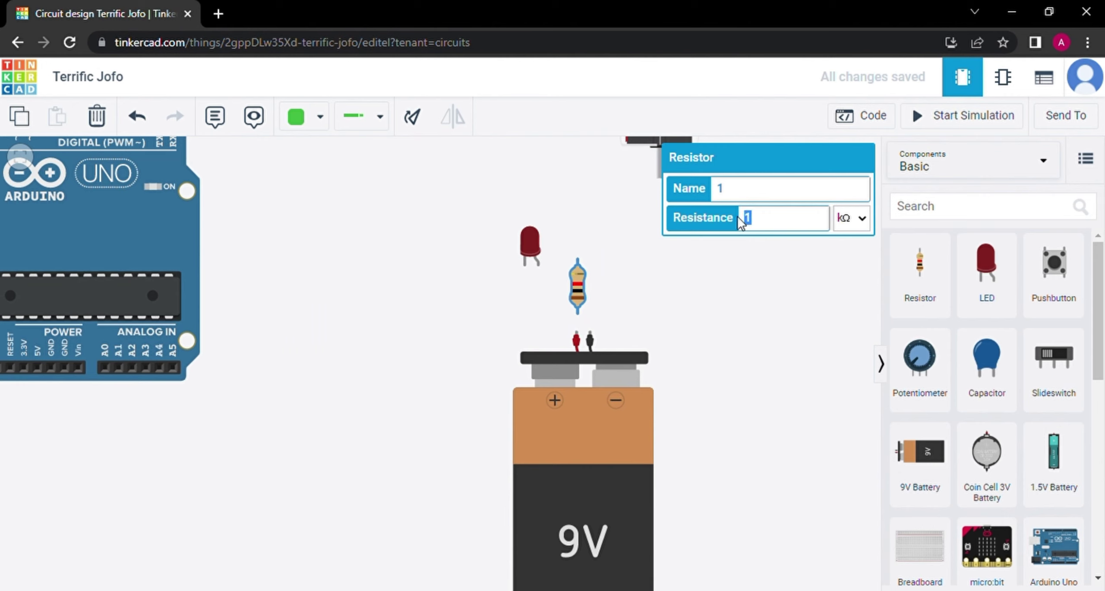
{"action": "left_click", "coordinate": [844, 302]}
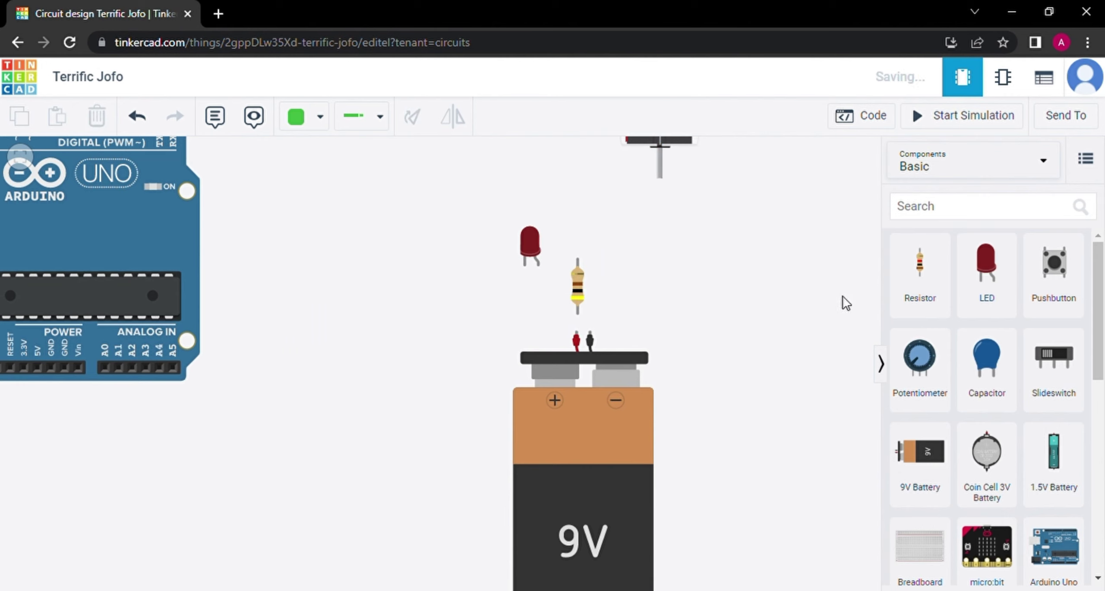
Step: Align the LED over the resistor and wire both in series across the 9V battery, and test the circuit with a short simulation
{"action": "left_click", "coordinate": [529, 244]}
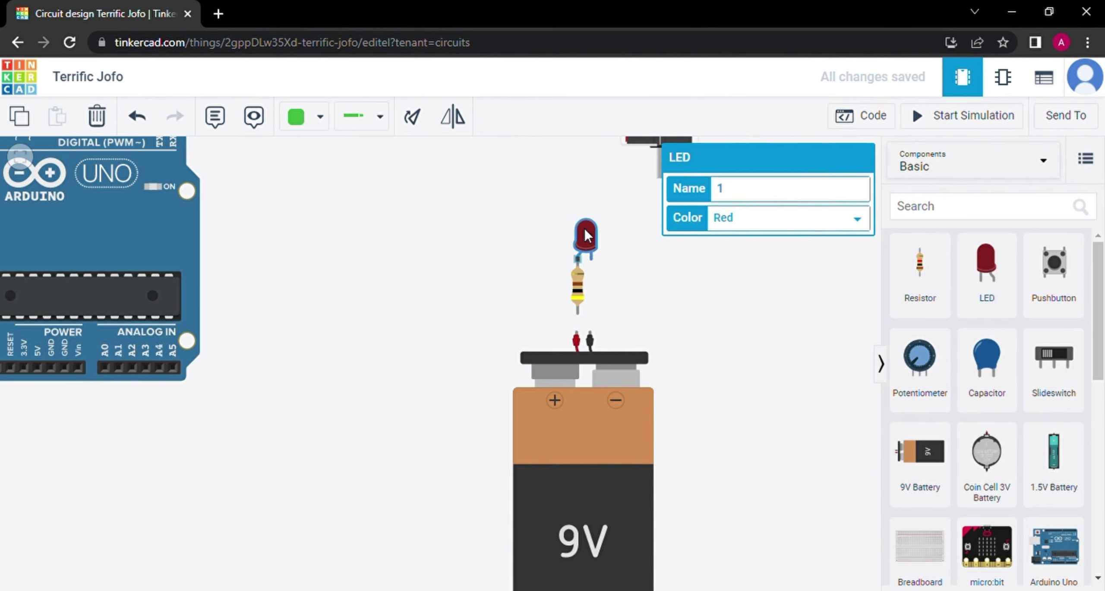
{"action": "left_click", "coordinate": [577, 337]}
{"action": "left_click", "coordinate": [578, 311]}
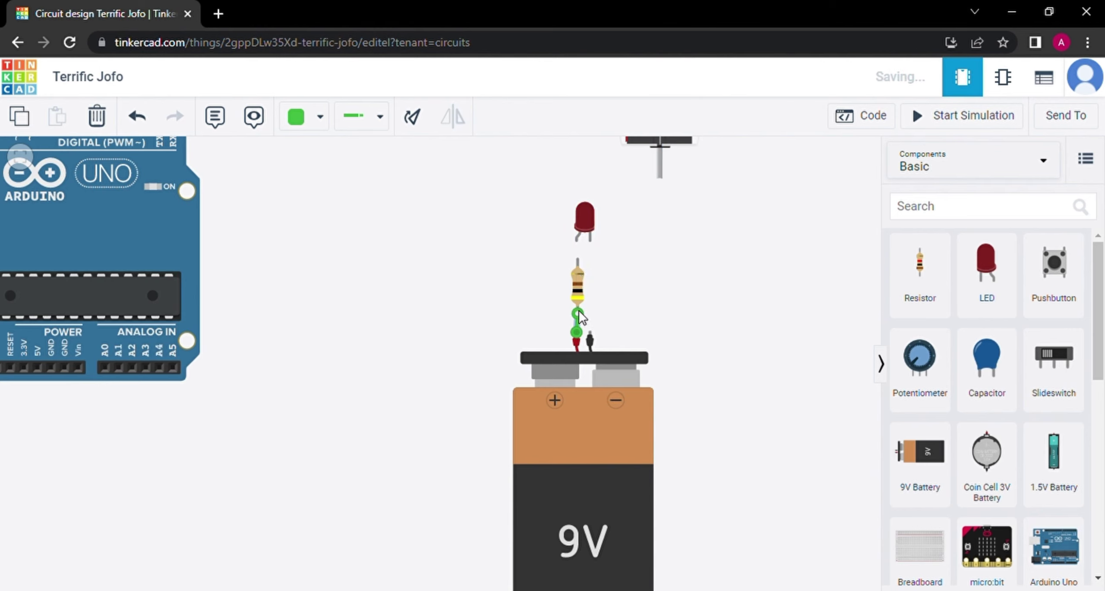
{"action": "left_click", "coordinate": [577, 251]}
{"action": "left_click", "coordinate": [590, 341]}
{"action": "left_click", "coordinate": [591, 238]}
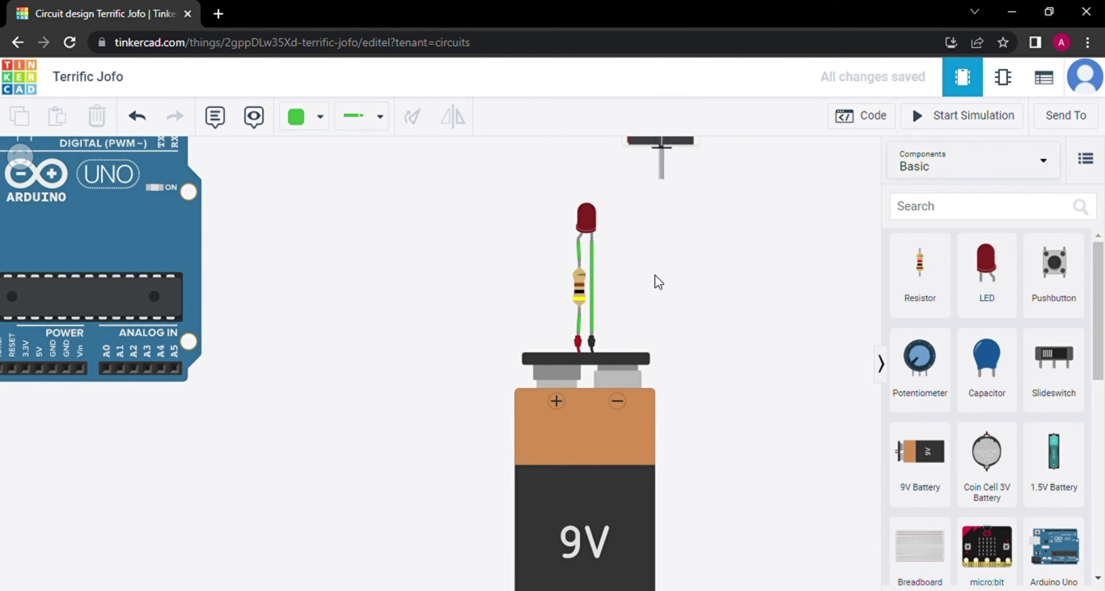
{"action": "left_click", "coordinate": [928, 119]}
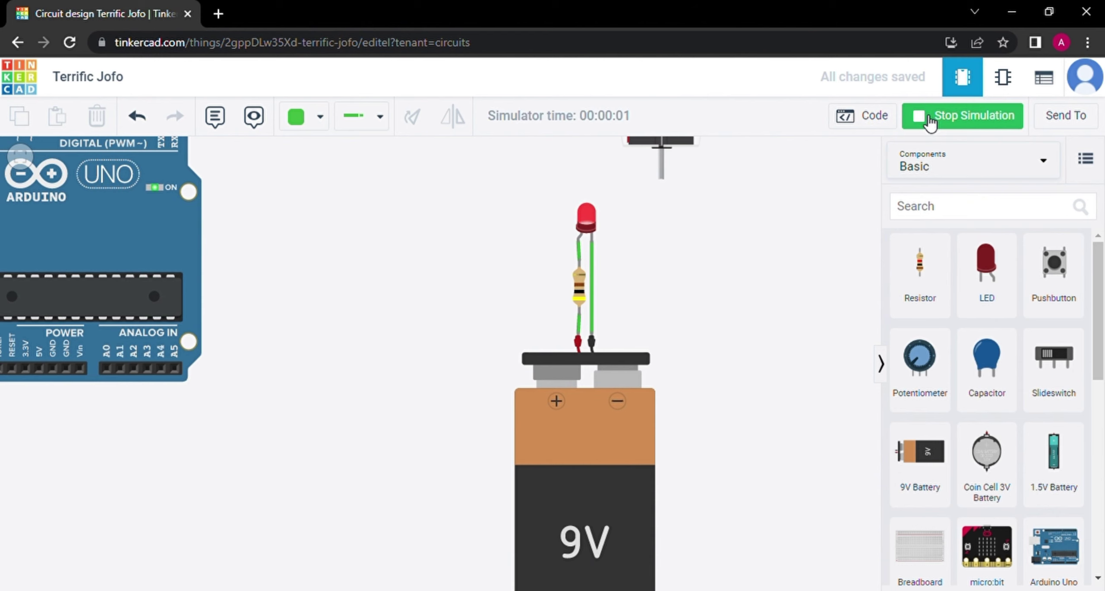
{"action": "left_click", "coordinate": [929, 123]}
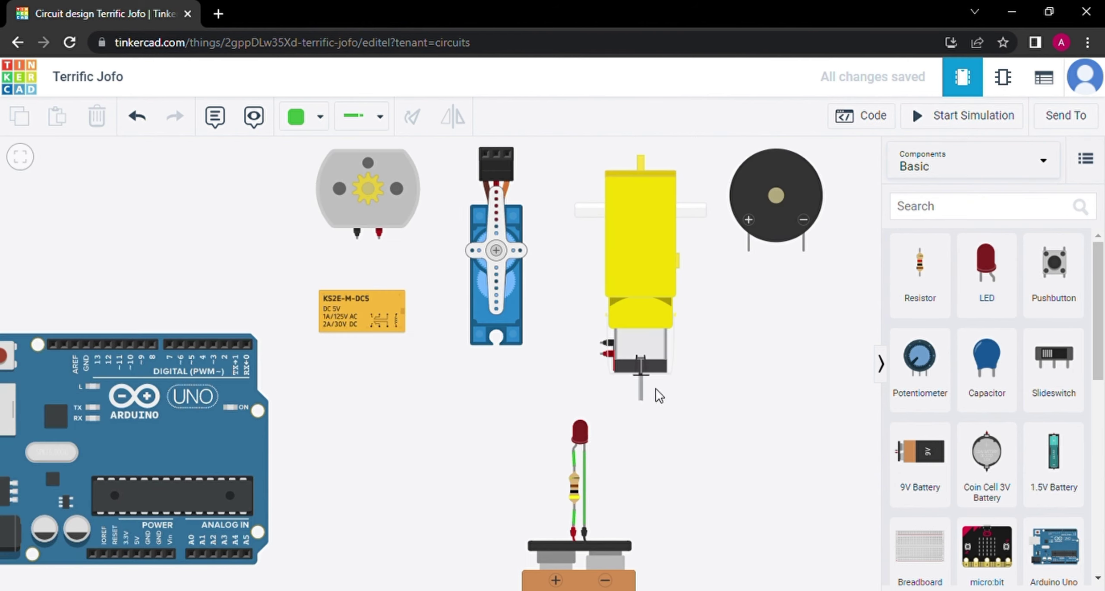
Step: Delete the three wires of the LED circuit and move the resistor and LED aside, below the piezo
{"action": "left_click", "coordinate": [583, 494]}
{"action": "key", "text": "Delete"}
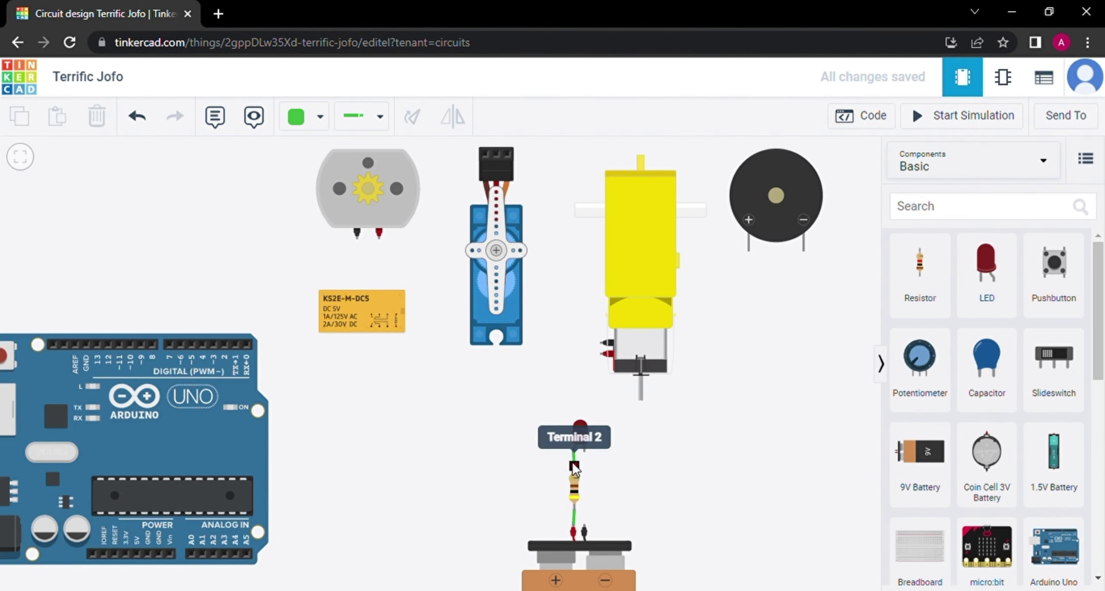
{"action": "left_click", "coordinate": [572, 460]}
{"action": "key", "text": "Delete"}
{"action": "left_click", "coordinate": [575, 518]}
{"action": "key", "text": "Delete"}
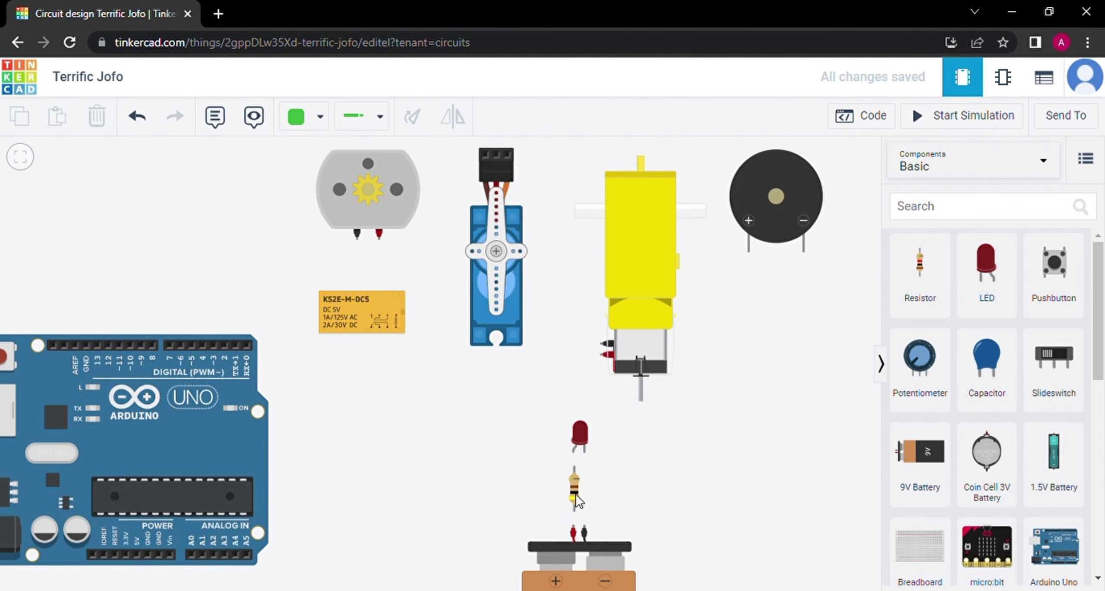
{"action": "left_click_drag", "start_coordinate": [578, 500], "coordinate": [812, 428]}
{"action": "left_click_drag", "start_coordinate": [587, 439], "coordinate": [798, 371]}
Step: Place the piezo above the battery and wire its positive and negative legs to the matching battery terminals with bent wires
{"action": "left_click", "coordinate": [782, 244]}
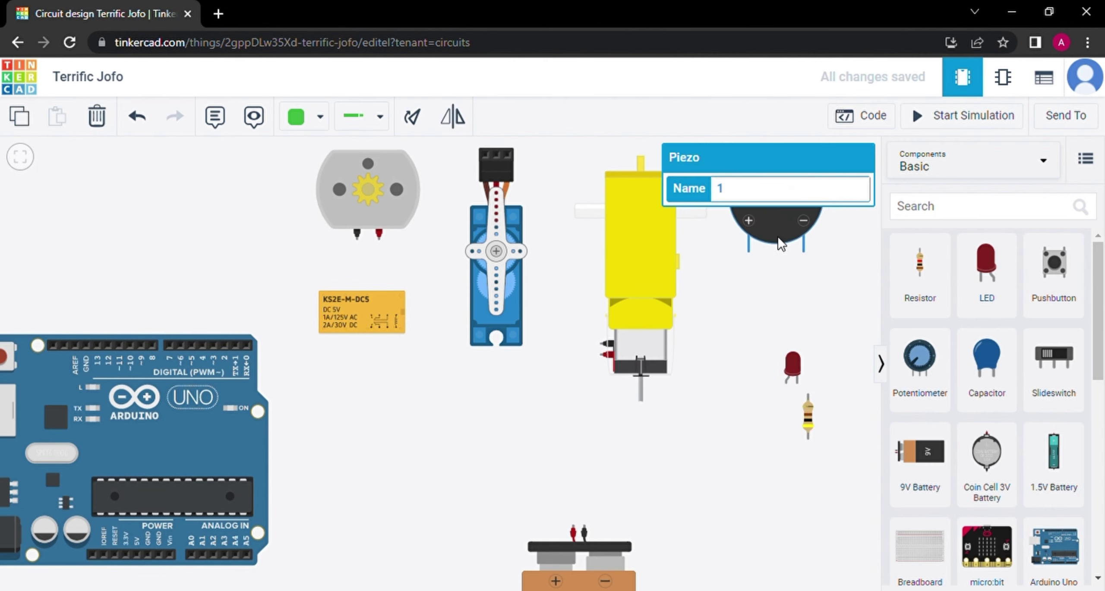
{"action": "left_click_drag", "start_coordinate": [781, 244], "coordinate": [587, 484]}
{"action": "left_click", "coordinate": [571, 523]}
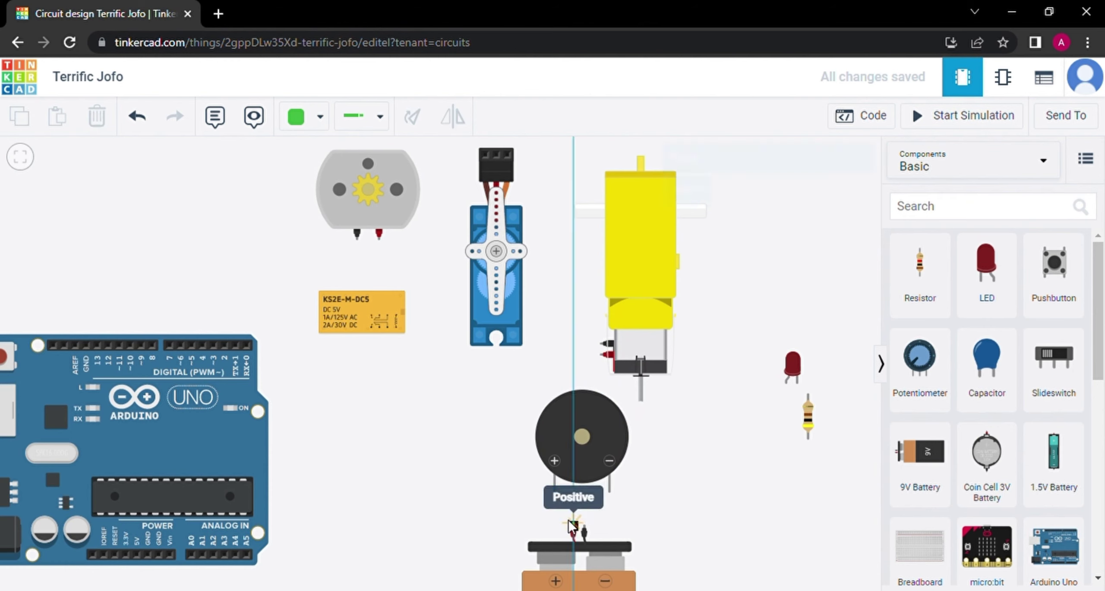
{"action": "left_click", "coordinate": [554, 525]}
{"action": "left_click", "coordinate": [556, 493]}
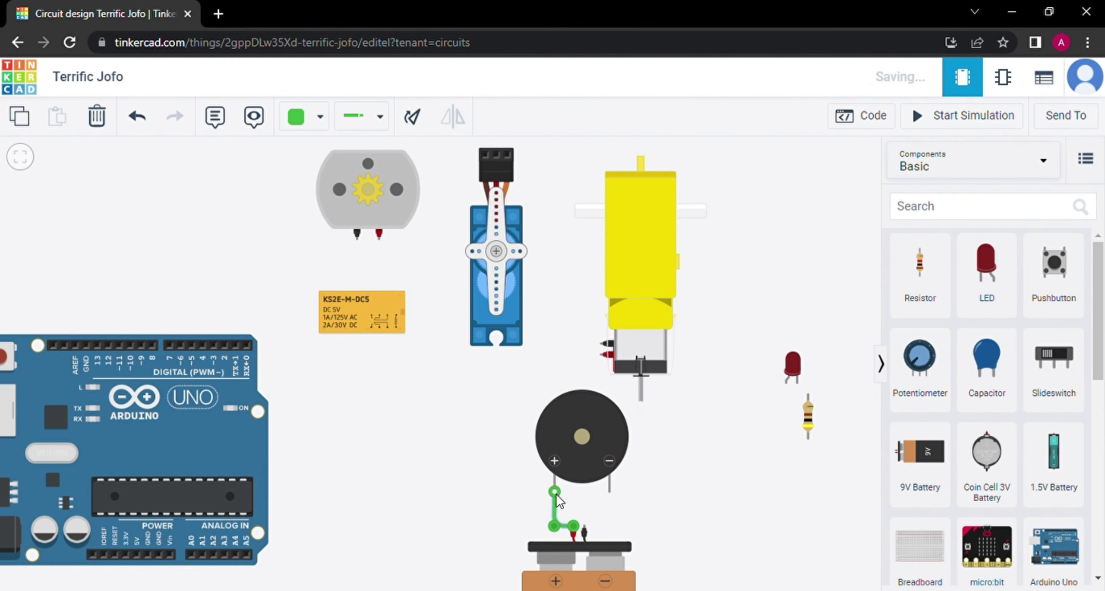
{"action": "left_click", "coordinate": [585, 528]}
{"action": "left_click", "coordinate": [609, 525]}
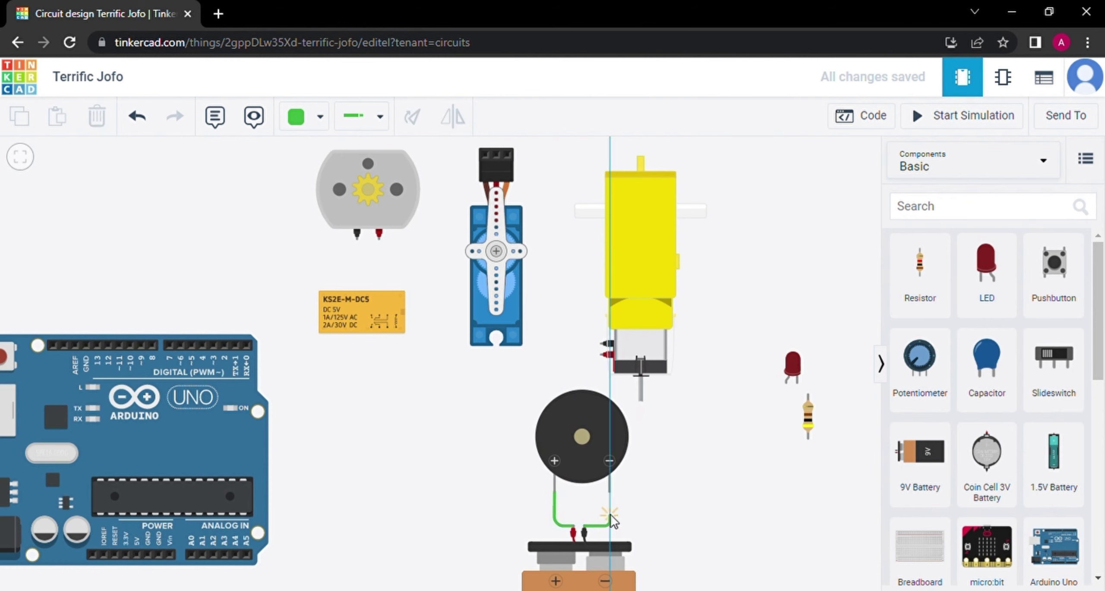
{"action": "left_click", "coordinate": [609, 492]}
Step: Color the piezo's negative wire black and its positive wire red, and test the circuit with a short simulation
{"action": "left_click", "coordinate": [308, 129]}
{"action": "left_click", "coordinate": [330, 172]}
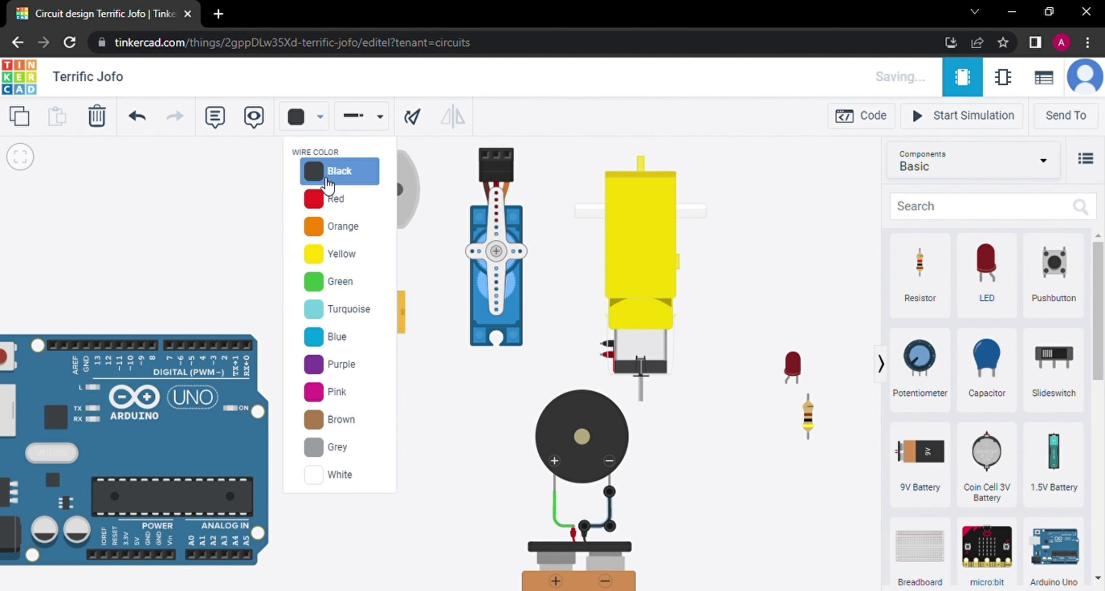
{"action": "left_click", "coordinate": [555, 516]}
{"action": "left_click", "coordinate": [319, 125]}
{"action": "left_click", "coordinate": [330, 197]}
{"action": "left_click", "coordinate": [527, 463]}
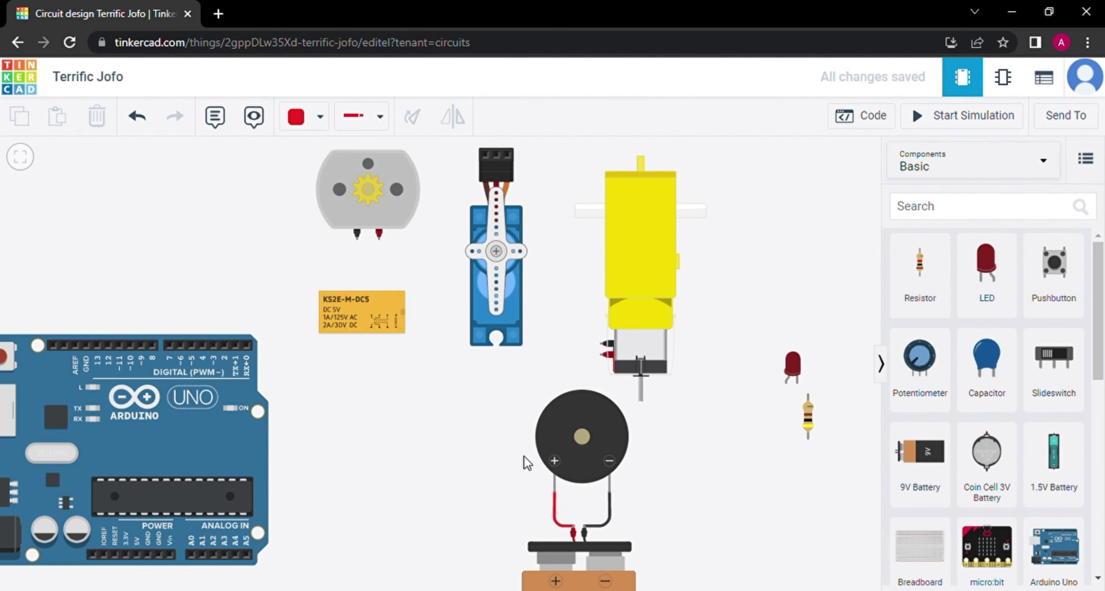
{"action": "left_click", "coordinate": [915, 120]}
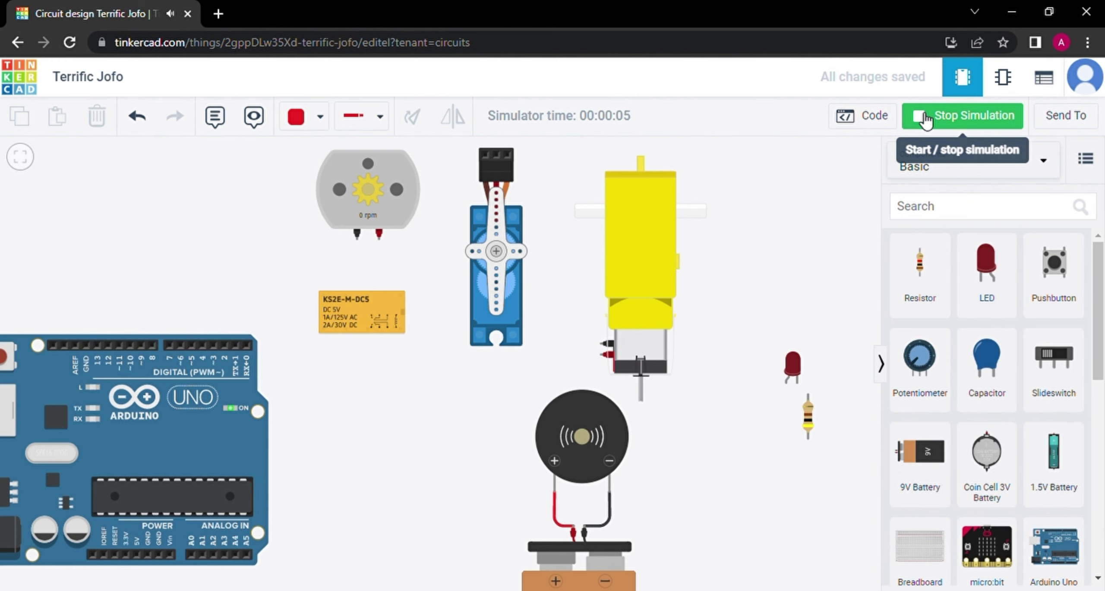
{"action": "left_click", "coordinate": [924, 119]}
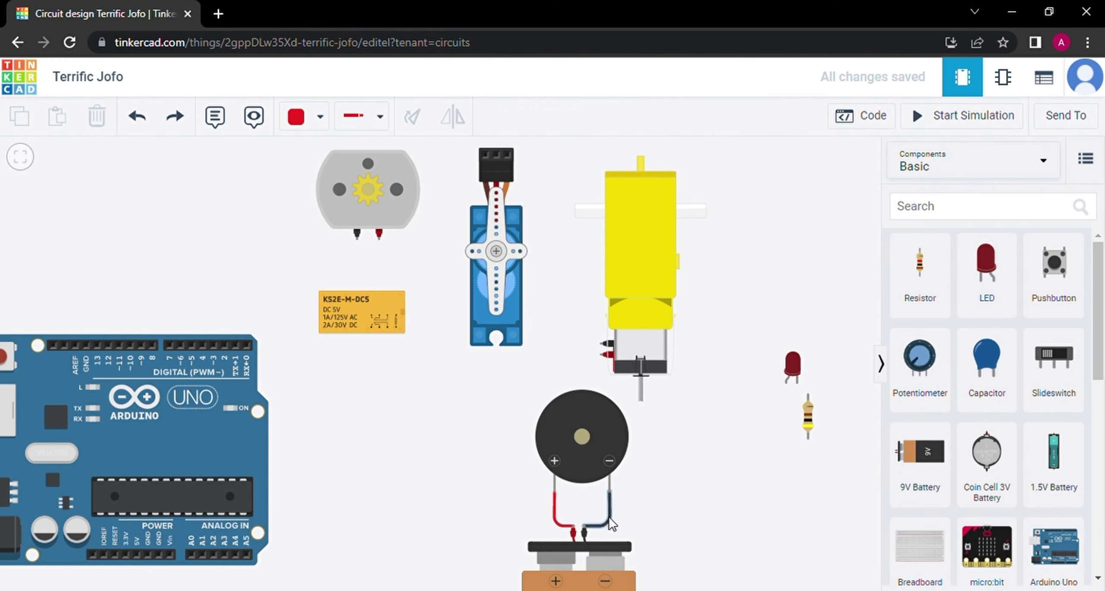
Step: Delete both piezo wires and move the piezo aside, above the LED
{"action": "left_click", "coordinate": [608, 517]}
{"action": "key", "text": "Delete"}
{"action": "left_click", "coordinate": [561, 530]}
{"action": "key", "text": "Delete"}
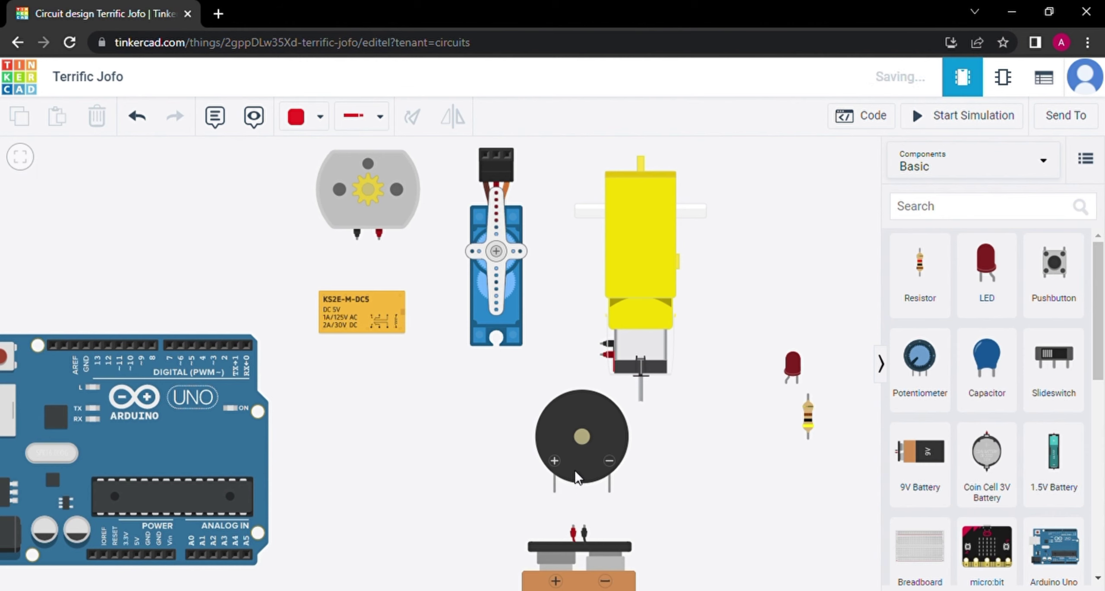
{"action": "left_click_drag", "start_coordinate": [580, 471], "coordinate": [772, 279]}
Step: Place the DC motor above the battery and wire the battery's positive to its red terminal and negative to its black terminal
{"action": "left_click_drag", "start_coordinate": [379, 192], "coordinate": [590, 430]}
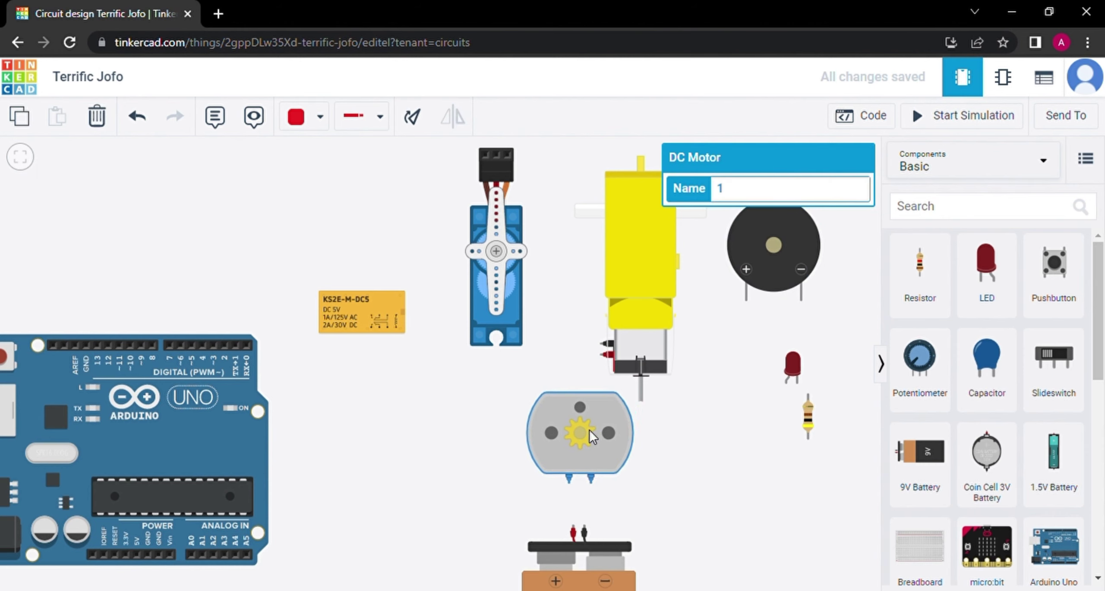
{"action": "left_click", "coordinate": [584, 533]}
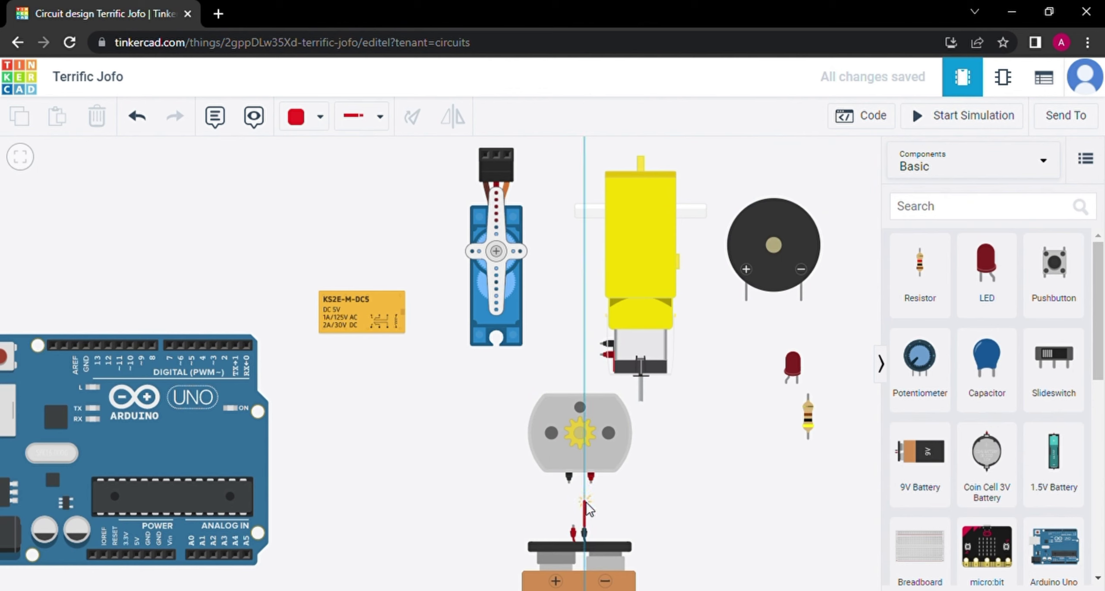
{"action": "key", "text": "Escape"}
{"action": "left_click", "coordinate": [588, 463]}
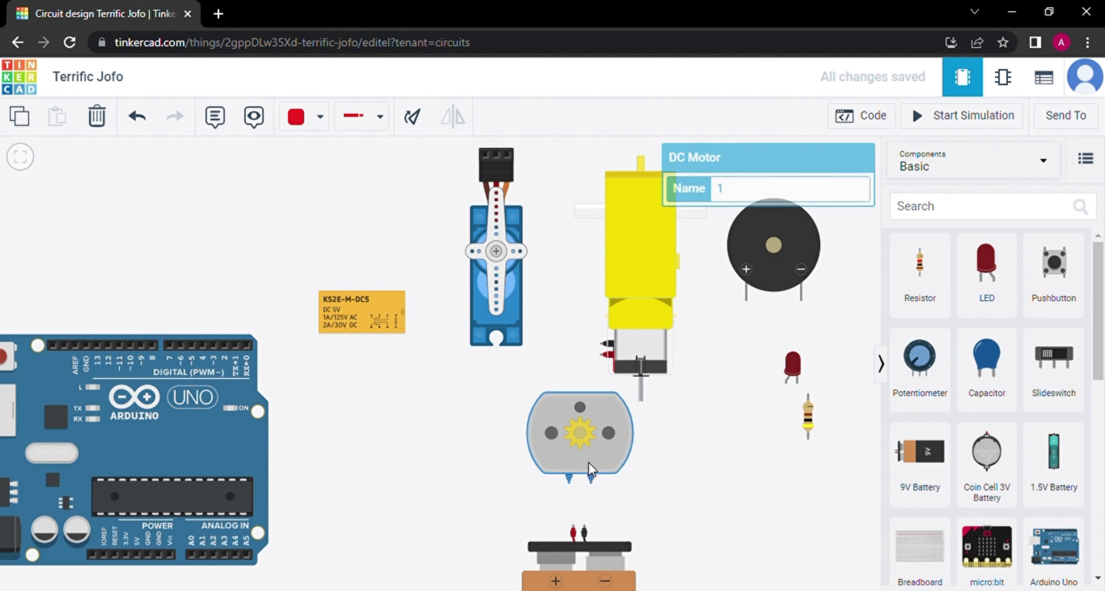
{"action": "left_click", "coordinate": [573, 531]}
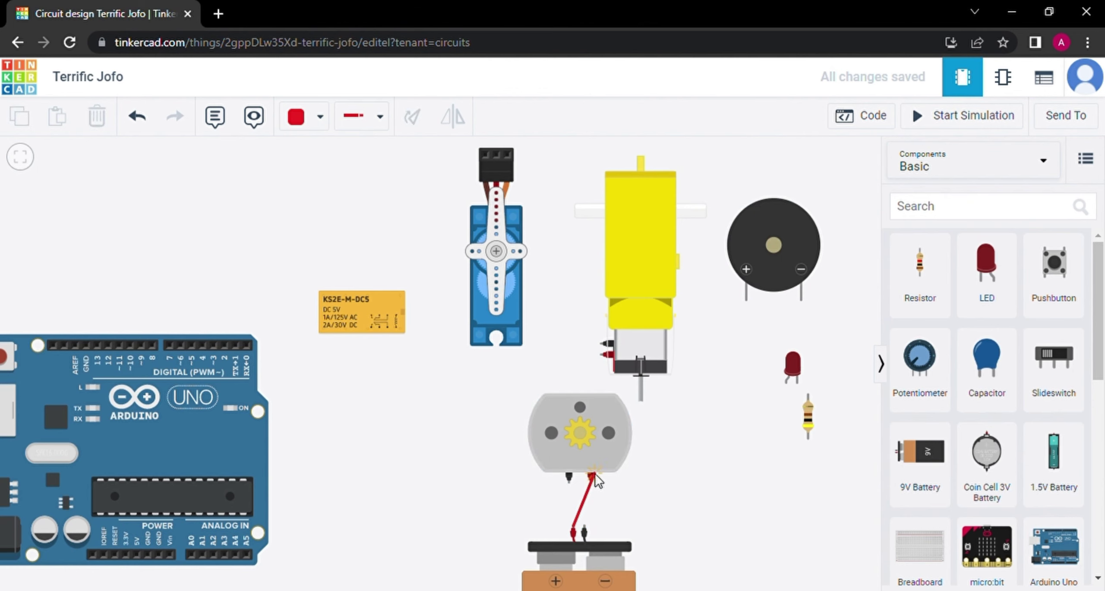
{"action": "left_click", "coordinate": [591, 479]}
{"action": "left_click", "coordinate": [585, 525]}
{"action": "left_click", "coordinate": [569, 479]}
Step: Color the DC motor's negative wire black and test the circuit with a short simulation
{"action": "left_click", "coordinate": [304, 116]}
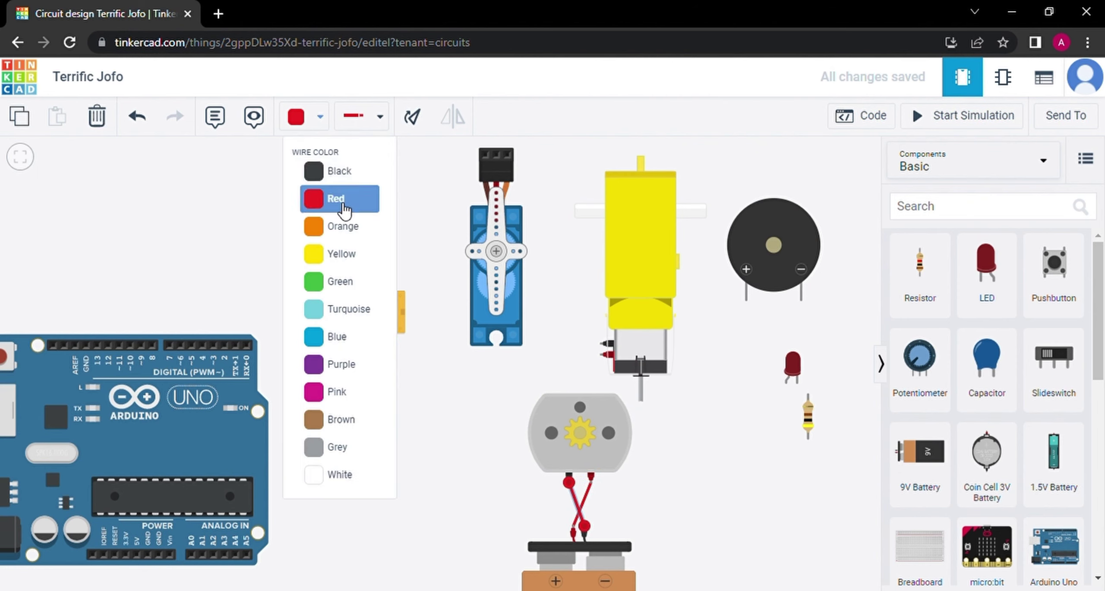
{"action": "left_click", "coordinate": [341, 170]}
{"action": "left_click", "coordinate": [712, 552]}
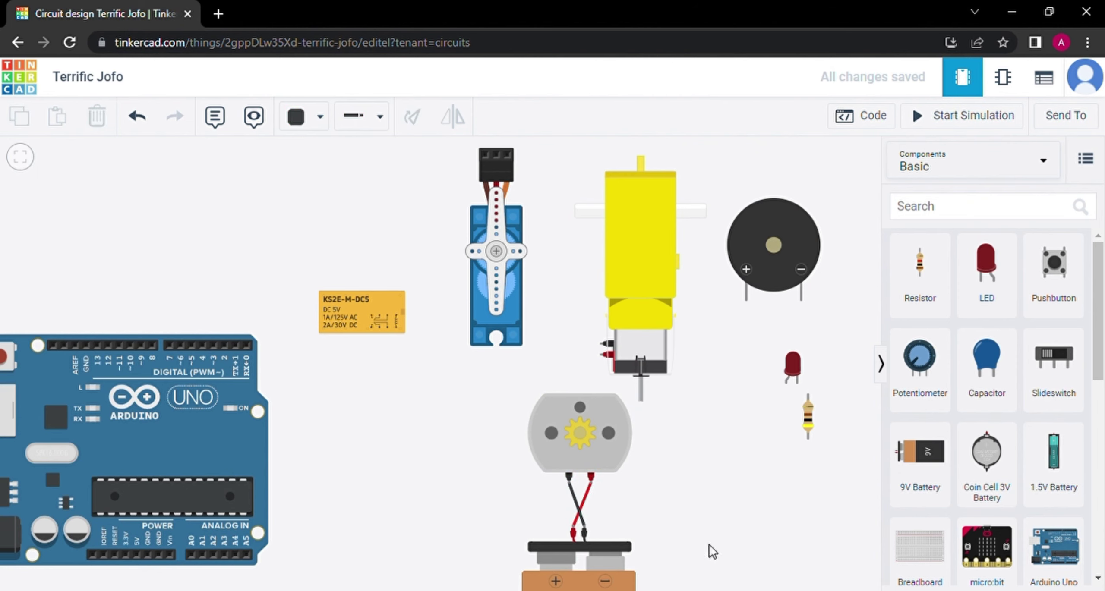
{"action": "left_click", "coordinate": [941, 118]}
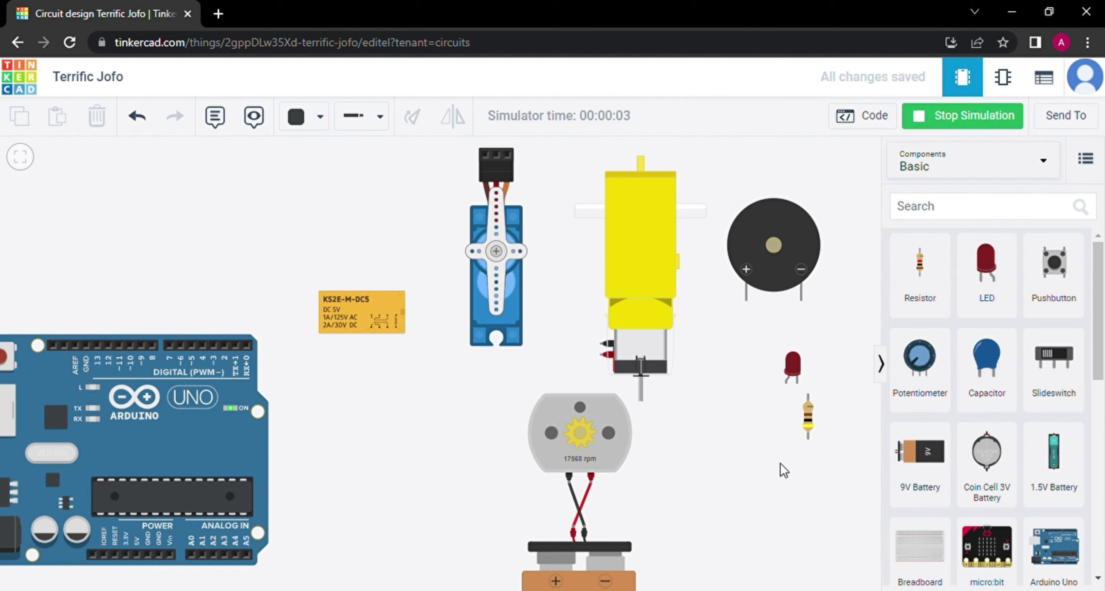
{"action": "left_click", "coordinate": [948, 125]}
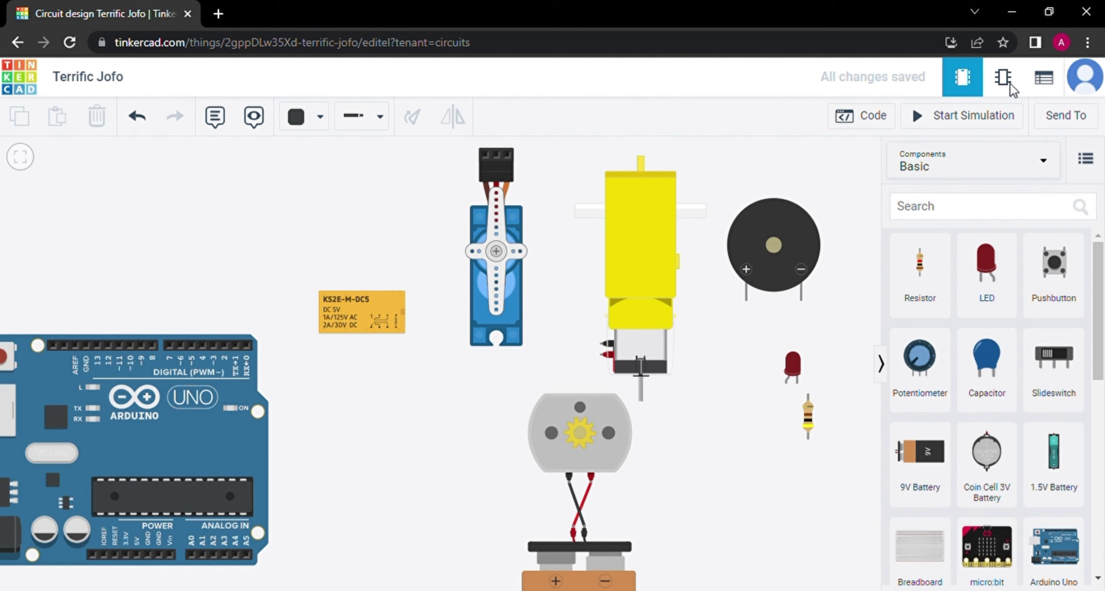
Step: Delete both DC motor wires and move the motor aside, below the resistor
{"action": "left_click", "coordinate": [589, 496]}
{"action": "key", "text": "Delete"}
{"action": "left_click", "coordinate": [575, 496]}
{"action": "key", "text": "Delete"}
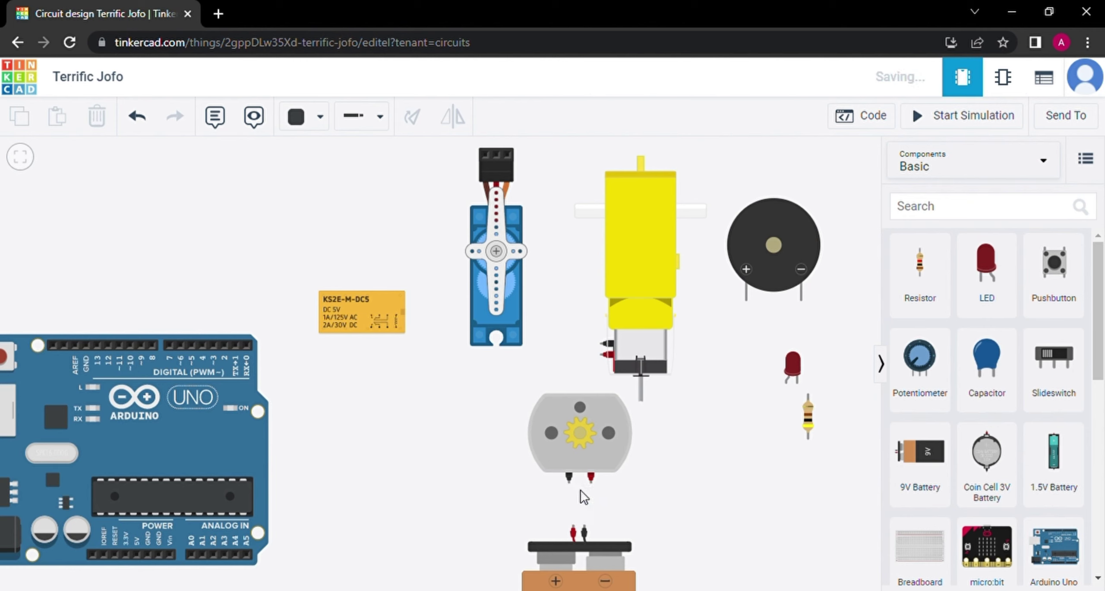
{"action": "left_click_drag", "start_coordinate": [598, 448], "coordinate": [826, 505]}
Step: Rearrange the parts so the micro servo sits beside the relay and the 9V battery sits just below and left of the hobby gearmotor
{"action": "left_click_drag", "start_coordinate": [639, 301], "coordinate": [618, 385]}
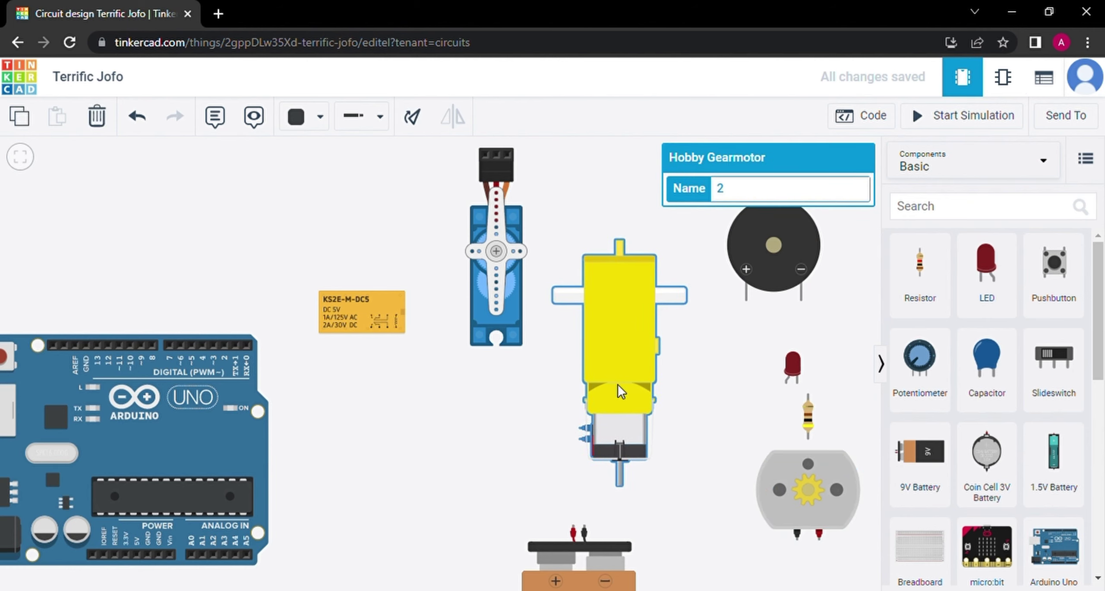
{"action": "left_click_drag", "start_coordinate": [482, 295], "coordinate": [376, 208]}
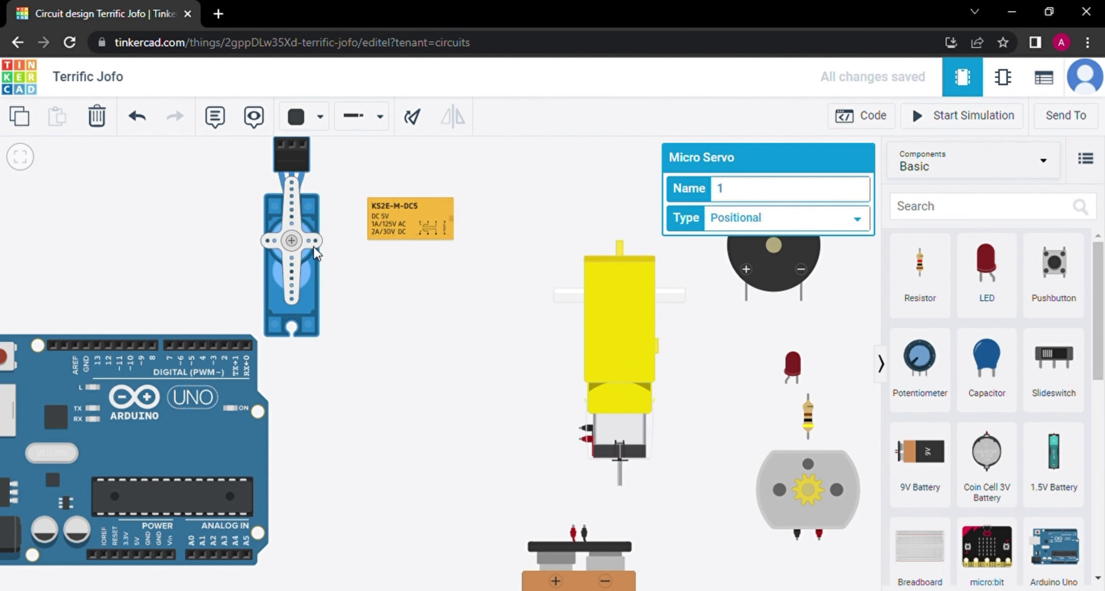
{"action": "left_click_drag", "start_coordinate": [313, 247], "coordinate": [319, 288]}
{"action": "left_click", "coordinate": [608, 353]}
{"action": "left_click_drag", "start_coordinate": [608, 352], "coordinate": [568, 352]}
{"action": "left_click_drag", "start_coordinate": [593, 540], "coordinate": [510, 484]}
Step: Wire the battery's negative terminal to the gearmotor's black terminal and its positive terminal to the red one, each with a right-angle bend
{"action": "left_click", "coordinate": [500, 477]}
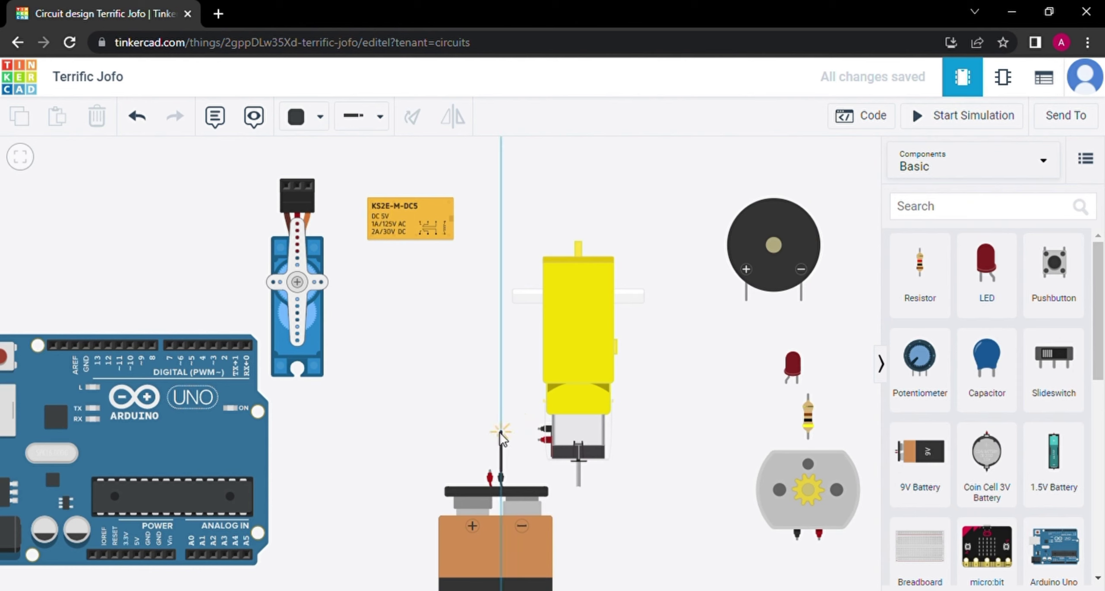
{"action": "left_click", "coordinate": [500, 429]}
{"action": "left_click", "coordinate": [547, 429]}
{"action": "left_click", "coordinate": [547, 439]}
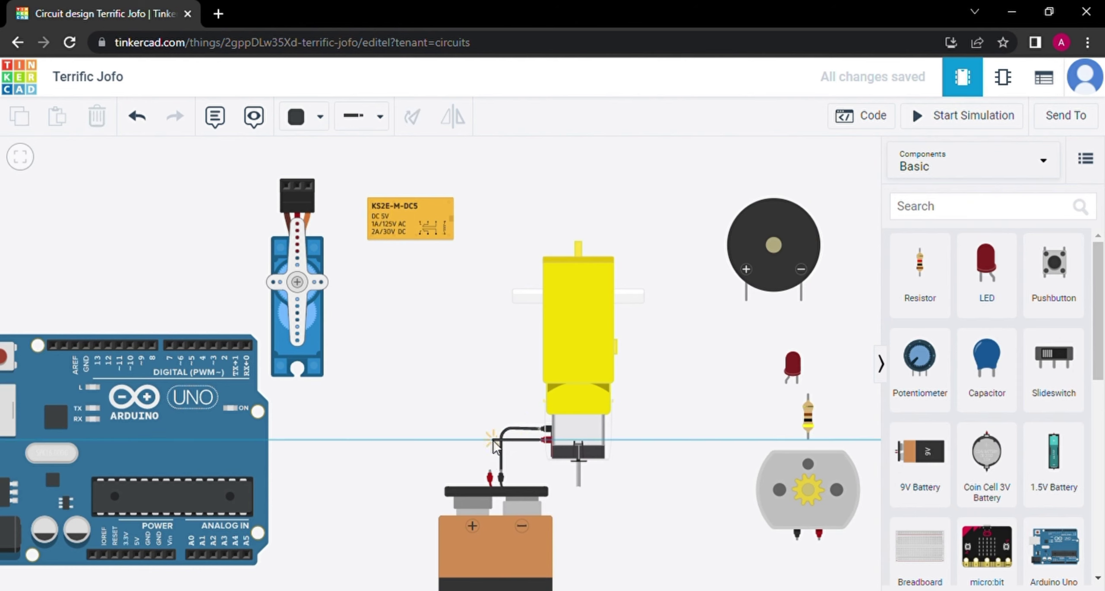
{"action": "left_click", "coordinate": [489, 441]}
{"action": "left_click", "coordinate": [490, 477]}
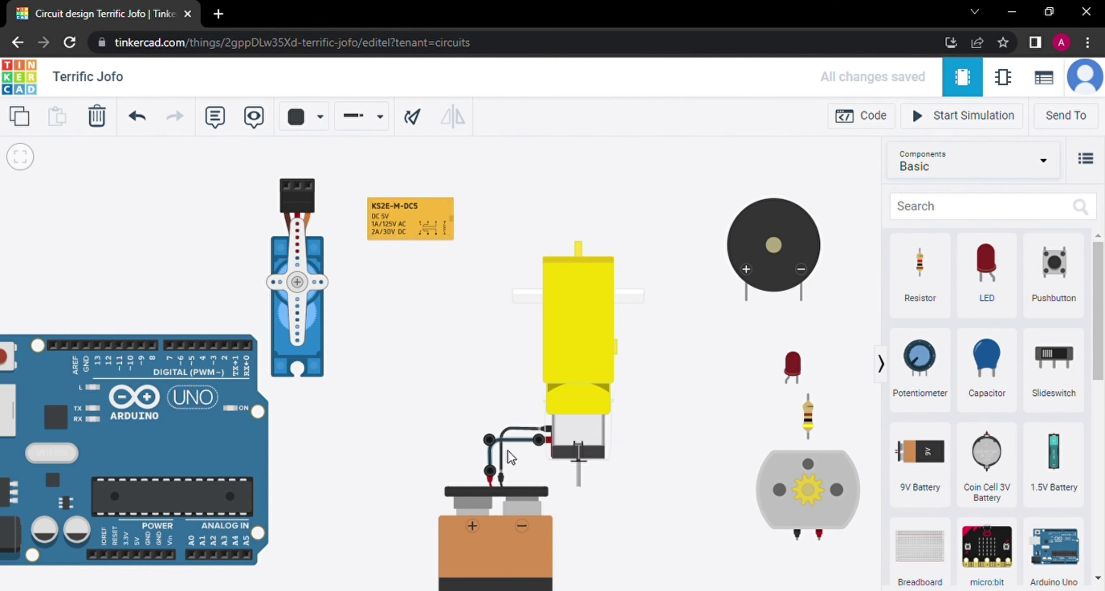
Step: Color the hobby gearmotor's positive wire red and test the circuit with a short simulation
{"action": "left_click", "coordinate": [310, 129]}
{"action": "left_click", "coordinate": [335, 198]}
{"action": "left_click", "coordinate": [439, 337]}
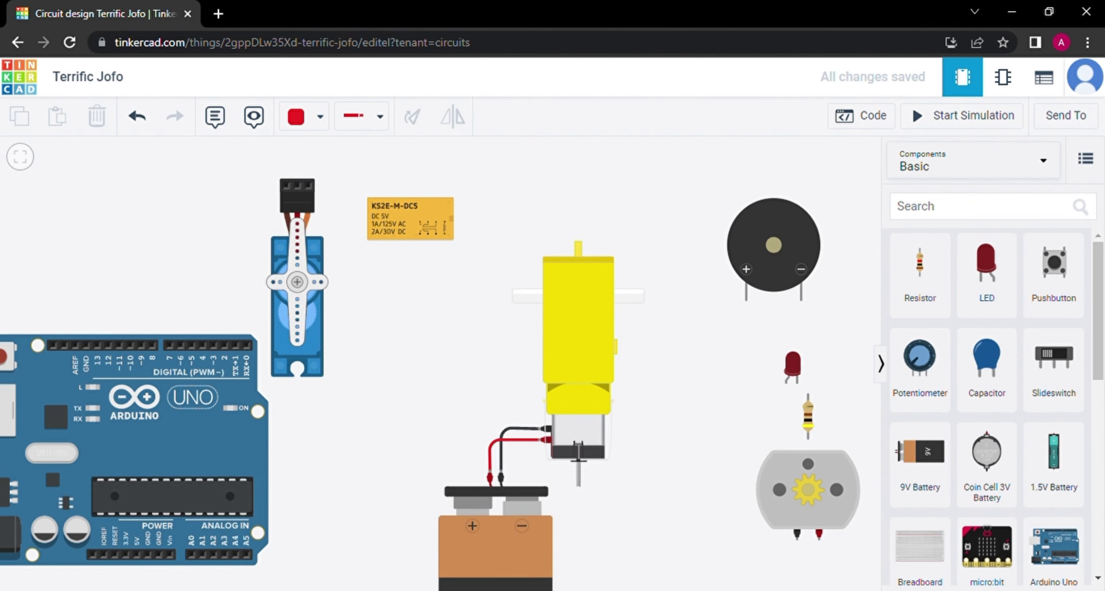
{"action": "left_click", "coordinate": [926, 124]}
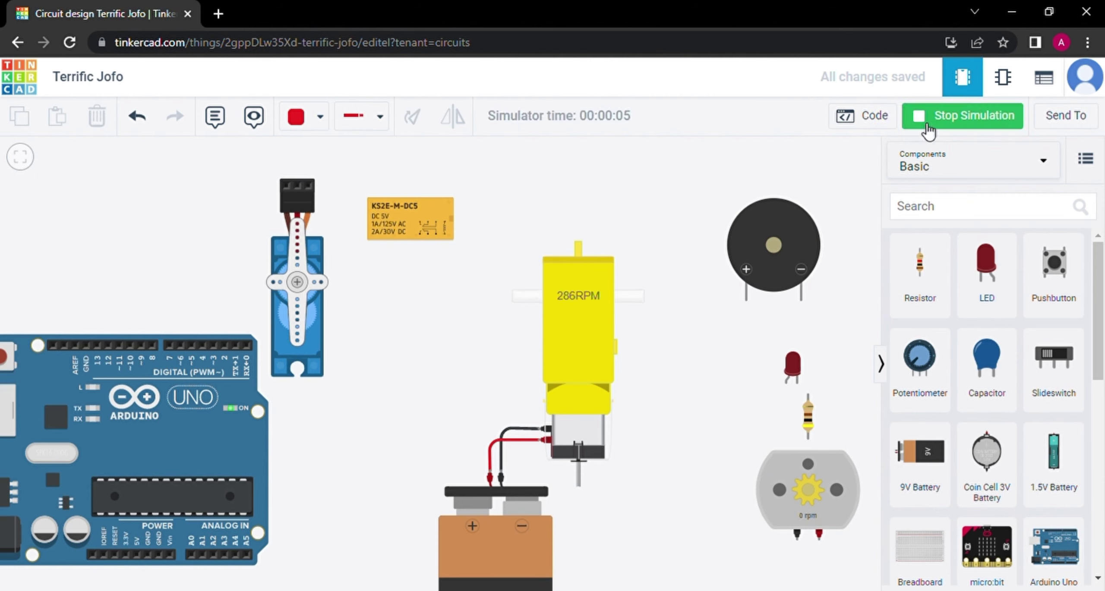
{"action": "scroll", "coordinate": [646, 352], "scroll_direction": "up", "scroll_amount": 2}
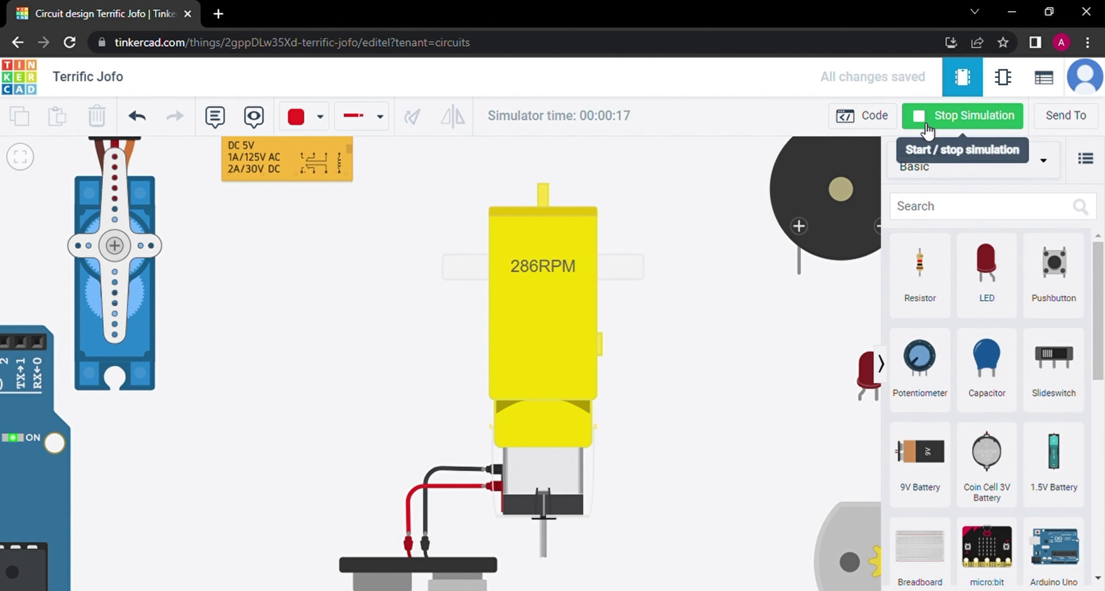
{"action": "left_click", "coordinate": [926, 128]}
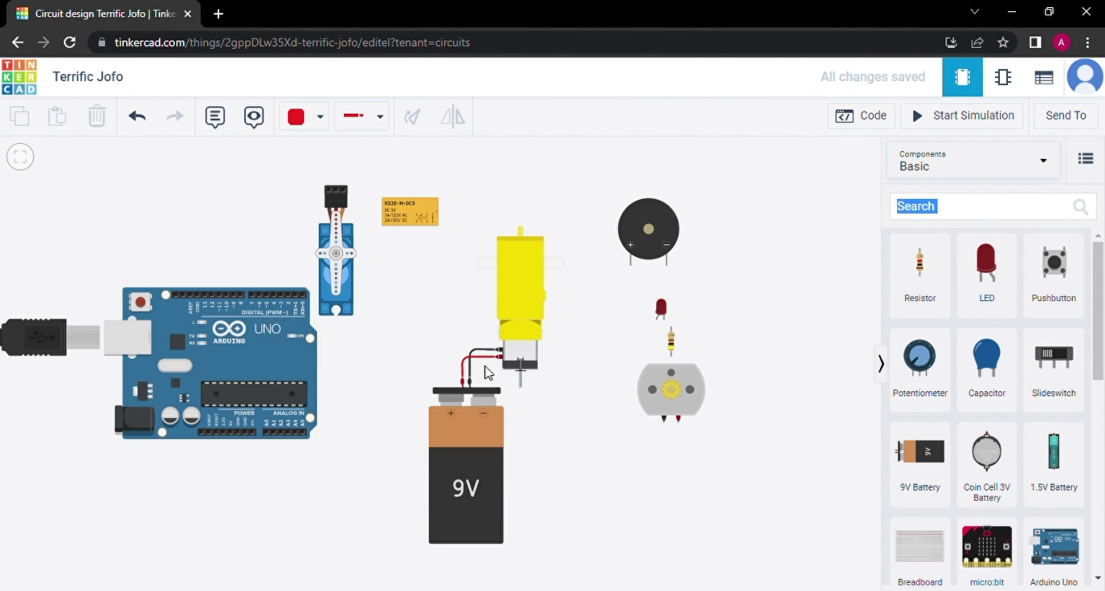
Step: Delete both gearmotor wires and move the gearmotor to the far side of the piezo, away from the battery
{"action": "scroll", "coordinate": [488, 372], "scroll_direction": "up", "scroll_amount": 3}
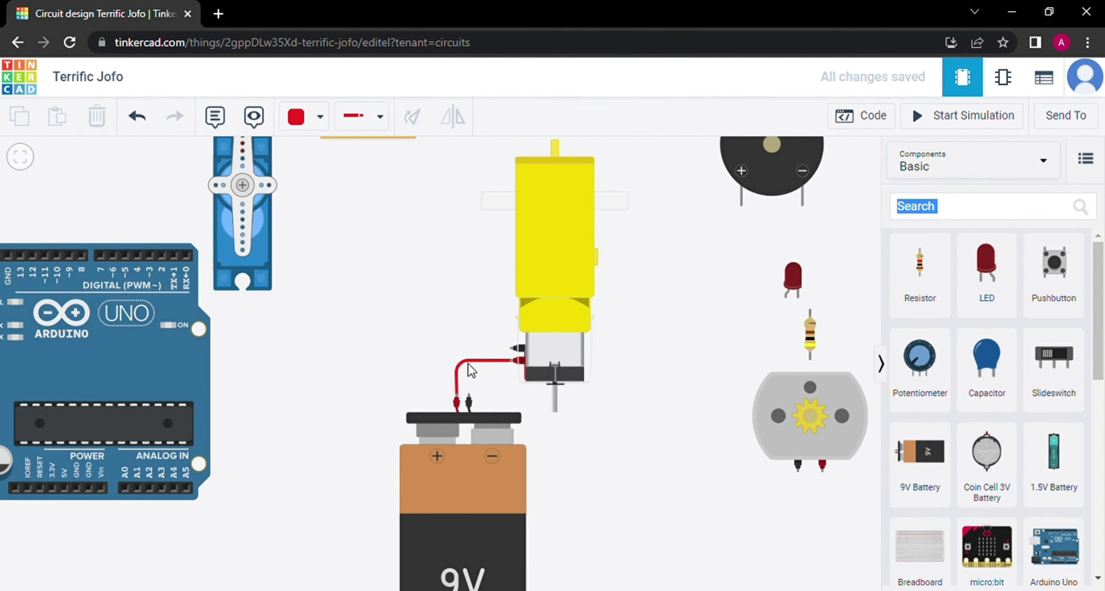
{"action": "left_click", "coordinate": [468, 363]}
{"action": "key", "text": "Delete"}
{"action": "scroll", "coordinate": [665, 467], "scroll_direction": "down", "scroll_amount": 3}
{"action": "left_click_drag", "start_coordinate": [611, 356], "coordinate": [781, 274]}
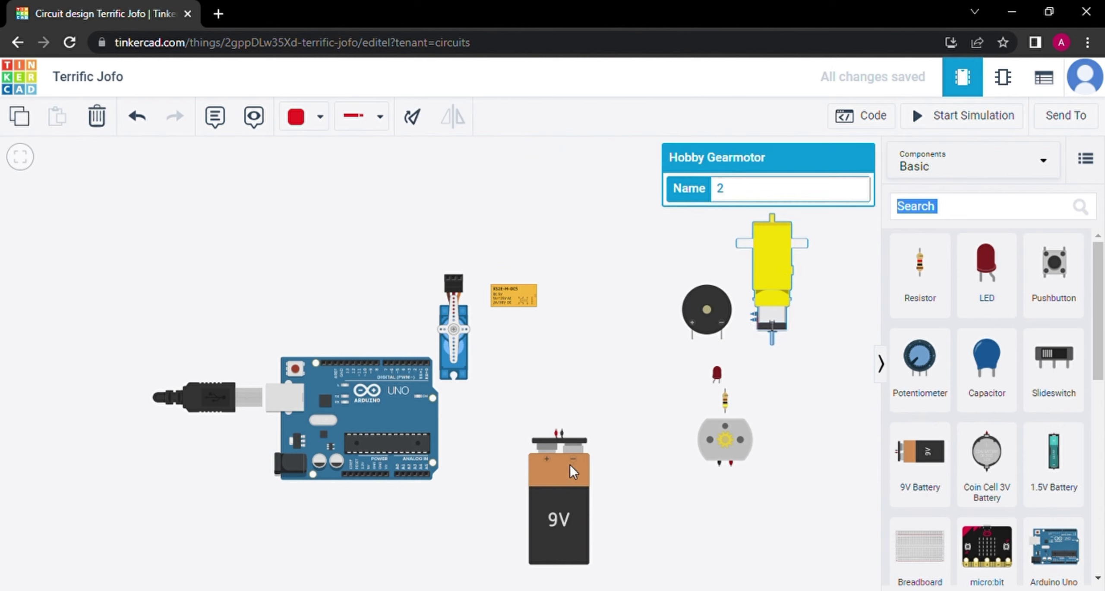
Step: Move the 9V battery, micro servo and relay over beside the gearmotor and DC motor, and place the piezo above the Arduino Uno
{"action": "left_click_drag", "start_coordinate": [570, 464], "coordinate": [814, 382]}
{"action": "left_click_drag", "start_coordinate": [463, 338], "coordinate": [662, 320]}
{"action": "left_click_drag", "start_coordinate": [536, 302], "coordinate": [730, 261]}
{"action": "left_click_drag", "start_coordinate": [729, 444], "coordinate": [726, 445]}
{"action": "left_click_drag", "start_coordinate": [694, 319], "coordinate": [453, 318]}
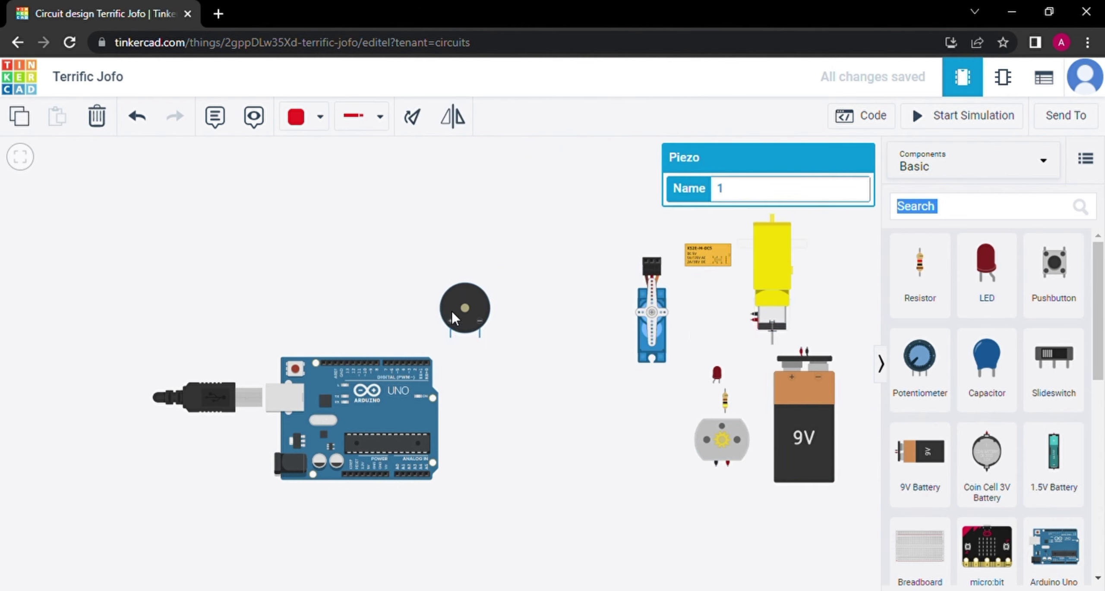
Step: Wire the piezo's positive leg to the Arduino's GND pin beside pin 13 with two right-angle bends, and color the wire black
{"action": "scroll", "coordinate": [383, 316], "scroll_direction": "up", "scroll_amount": 5}
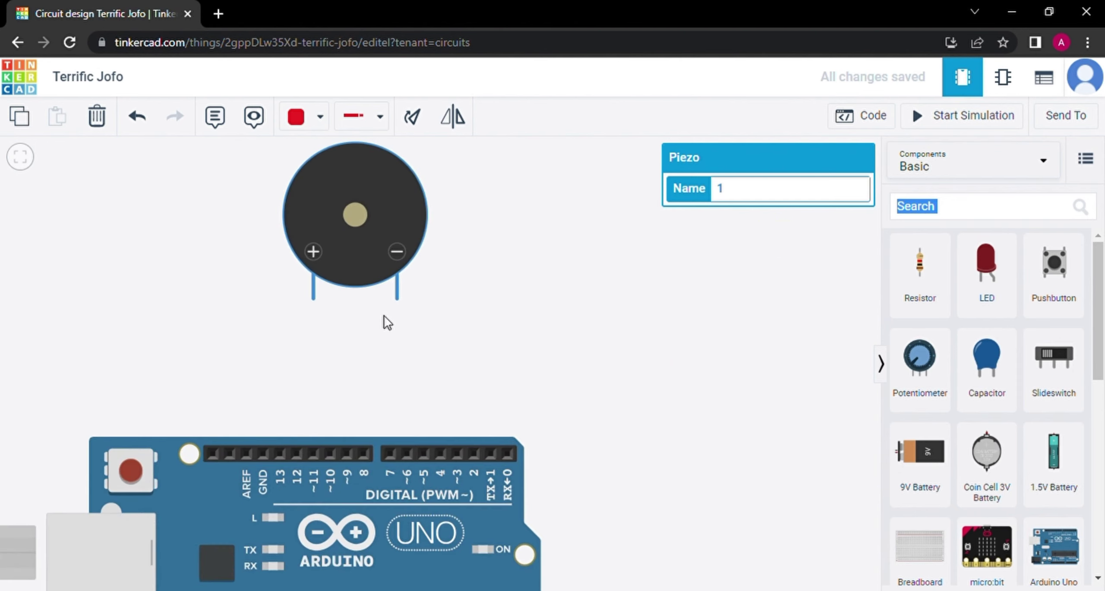
{"action": "left_click", "coordinate": [307, 298]}
{"action": "left_click", "coordinate": [314, 373]}
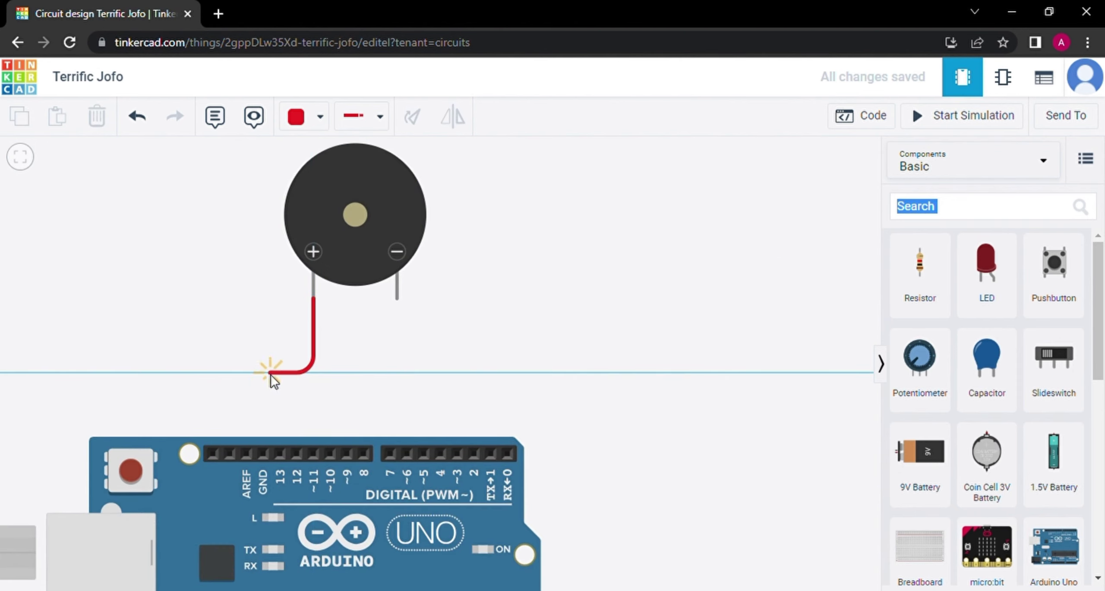
{"action": "left_click", "coordinate": [262, 374]}
{"action": "left_click", "coordinate": [262, 453]}
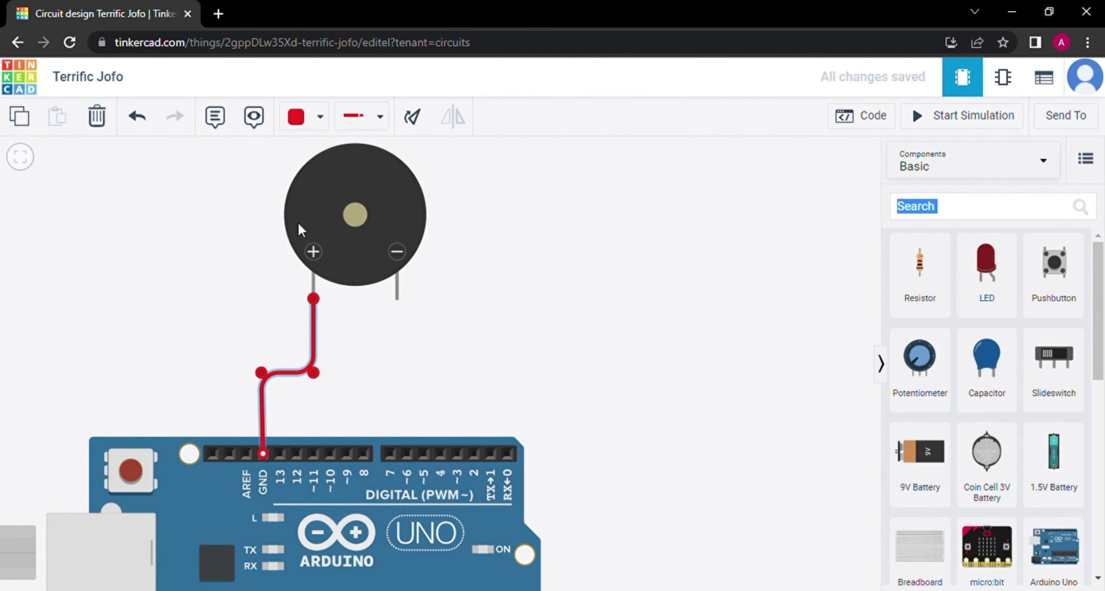
{"action": "left_click", "coordinate": [296, 117]}
{"action": "left_click", "coordinate": [312, 170]}
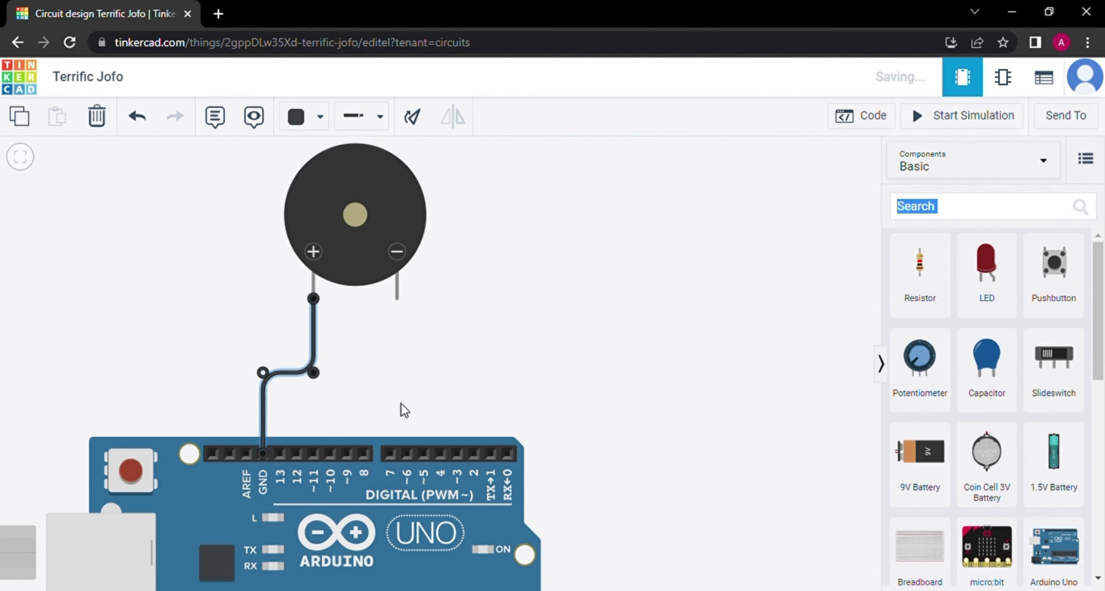
Step: Wire the piezo's negative leg to Arduino pin 0 with two right-angle bends, and color the wire red
{"action": "left_click", "coordinate": [397, 297]}
{"action": "left_click", "coordinate": [392, 363]}
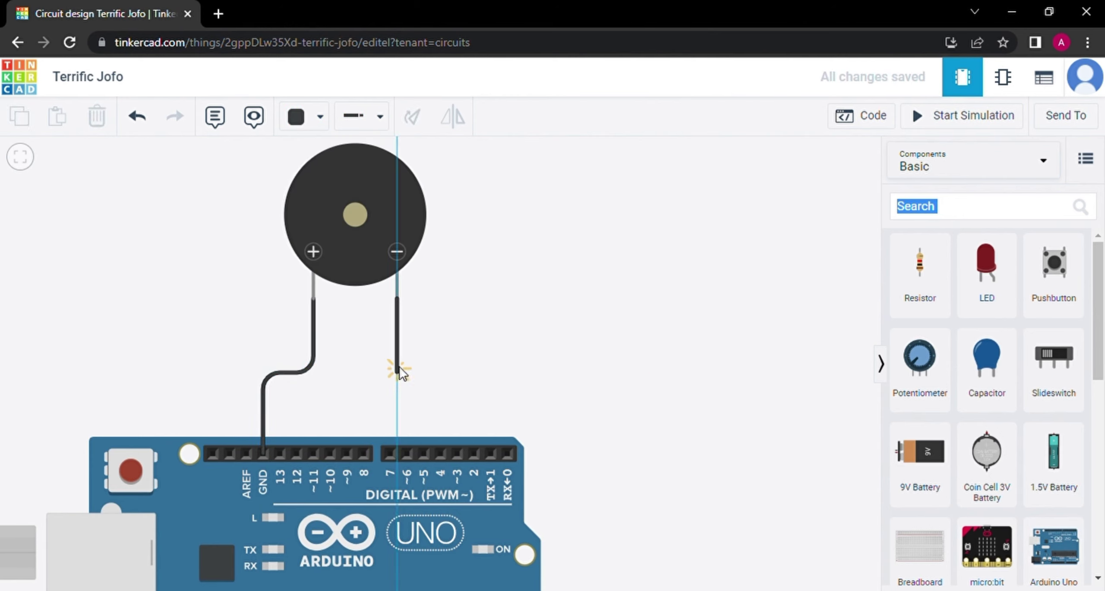
{"action": "left_click", "coordinate": [398, 372]}
{"action": "left_click", "coordinate": [508, 373]}
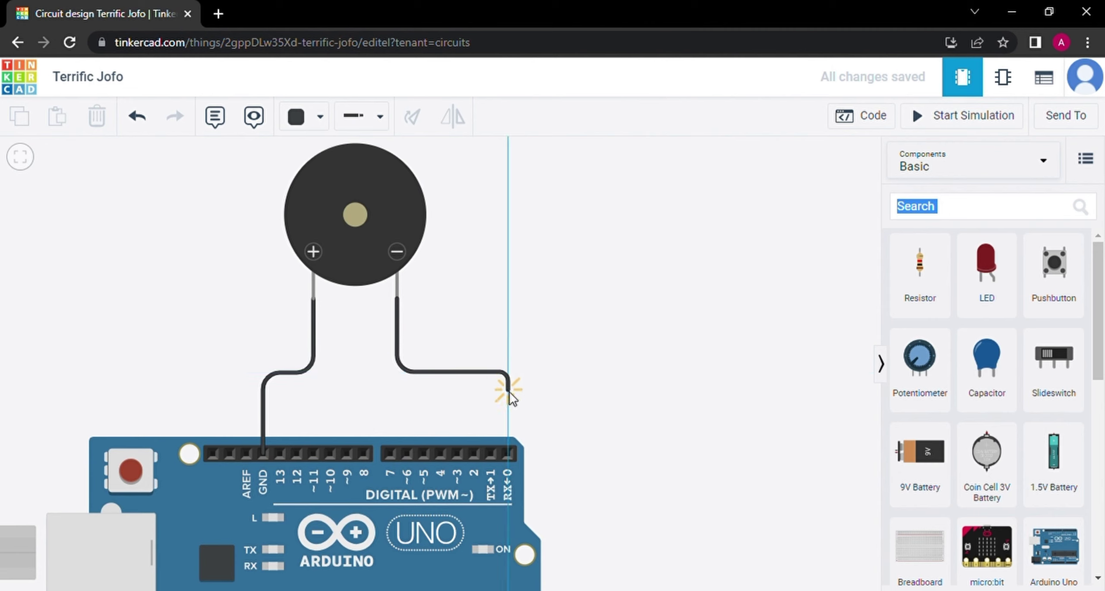
{"action": "left_click", "coordinate": [506, 452]}
{"action": "left_click", "coordinate": [296, 117]}
{"action": "left_click", "coordinate": [330, 195]}
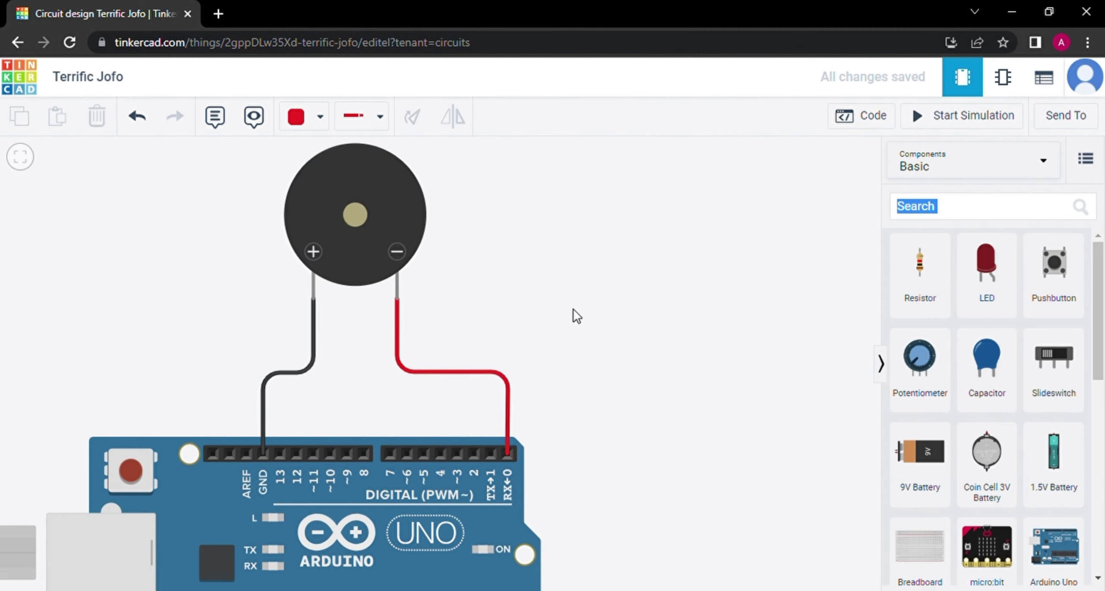
Step: Briefly simulate the piezo circuit, and clear all default built-in LED and wait blocks from the Arduino's program
{"action": "left_click", "coordinate": [957, 129]}
{"action": "left_click", "coordinate": [934, 122]}
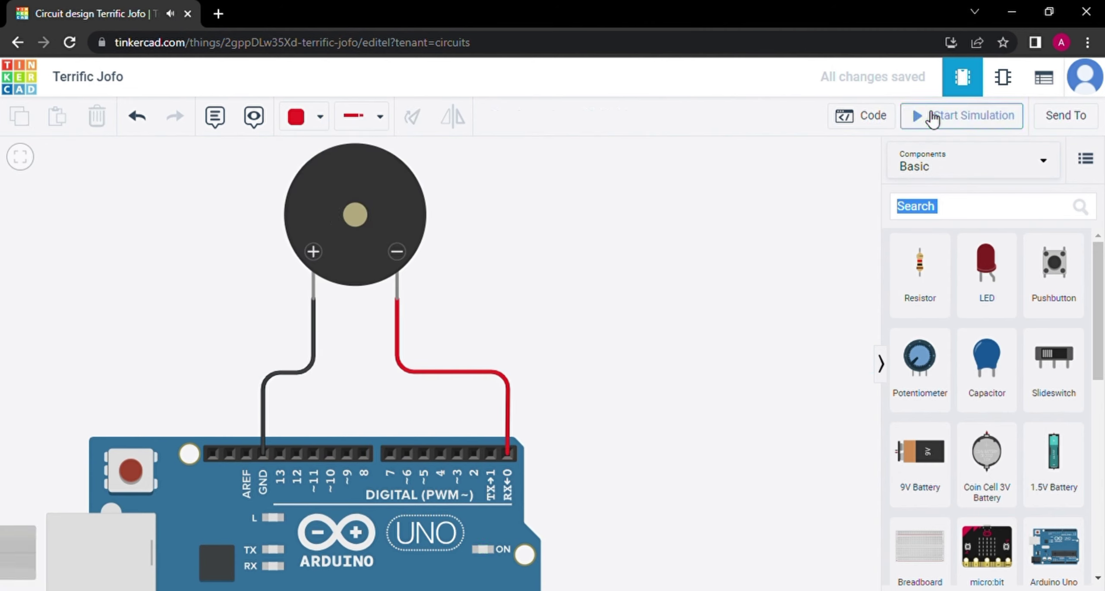
{"action": "left_click", "coordinate": [854, 124]}
{"action": "mouse_move", "coordinate": [945, 378]}
{"action": "left_mouse_down"}
{"action": "mouse_move", "coordinate": [963, 390]}
{"action": "mouse_move", "coordinate": [930, 383]}
{"action": "mouse_move", "coordinate": [961, 403]}
{"action": "mouse_move", "coordinate": [928, 403]}
{"action": "mouse_move", "coordinate": [908, 447]}
{"action": "left_mouse_up"}
{"action": "left_click_drag", "start_coordinate": [902, 356], "coordinate": [1057, 521]}
{"action": "left_click_drag", "start_coordinate": [957, 298], "coordinate": [1060, 522]}
{"action": "scroll", "coordinate": [914, 451], "scroll_direction": "down", "scroll_amount": 3}
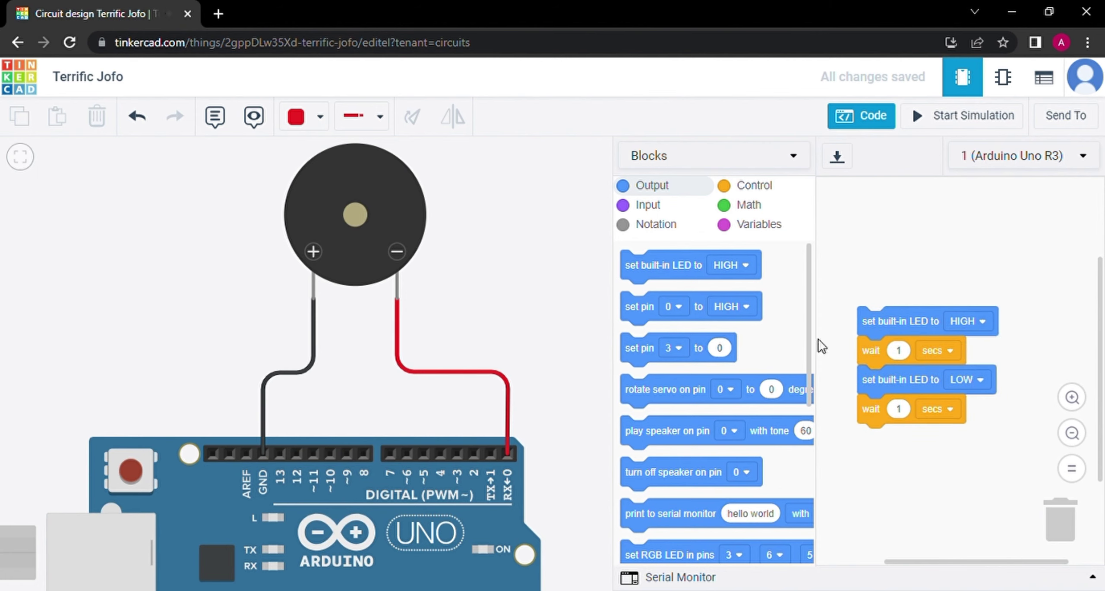
{"action": "left_click_drag", "start_coordinate": [906, 332], "coordinate": [1060, 520]}
{"action": "left_click_drag", "start_coordinate": [918, 288], "coordinate": [1074, 530]}
Step: Build a block program that sets pin 0 HIGH, waits 1 second, sets pin 0 LOW and waits 1 second
{"action": "left_click_drag", "start_coordinate": [663, 315], "coordinate": [893, 255]}
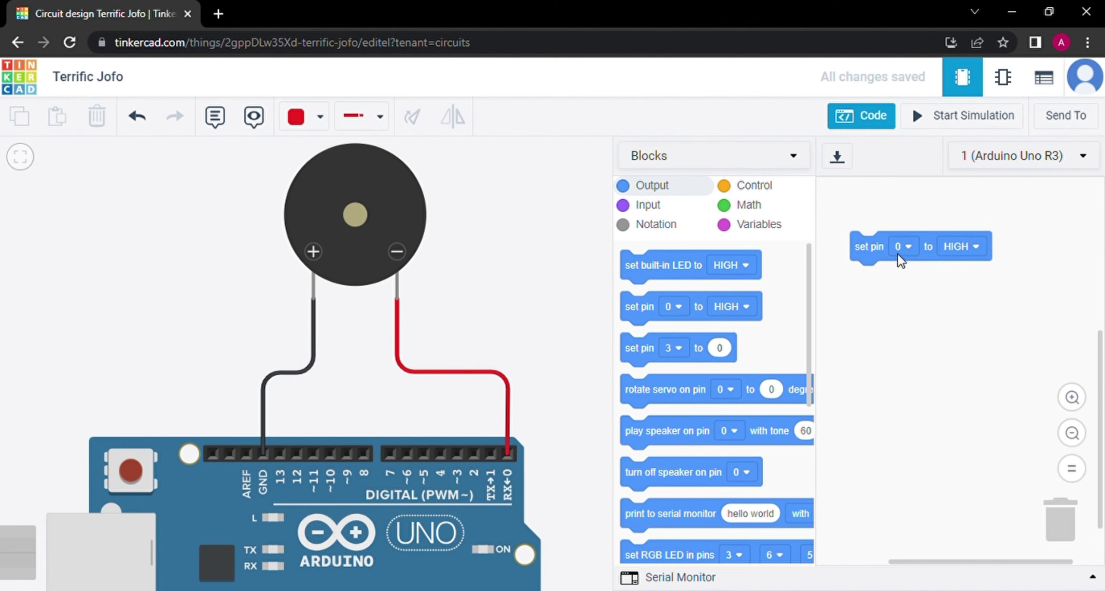
{"action": "left_click", "coordinate": [754, 185]}
{"action": "left_click_drag", "start_coordinate": [656, 428], "coordinate": [885, 276]}
{"action": "left_click", "coordinate": [649, 186]}
{"action": "left_click_drag", "start_coordinate": [647, 314], "coordinate": [879, 324]}
{"action": "left_click", "coordinate": [944, 309]}
{"action": "left_click", "coordinate": [949, 362]}
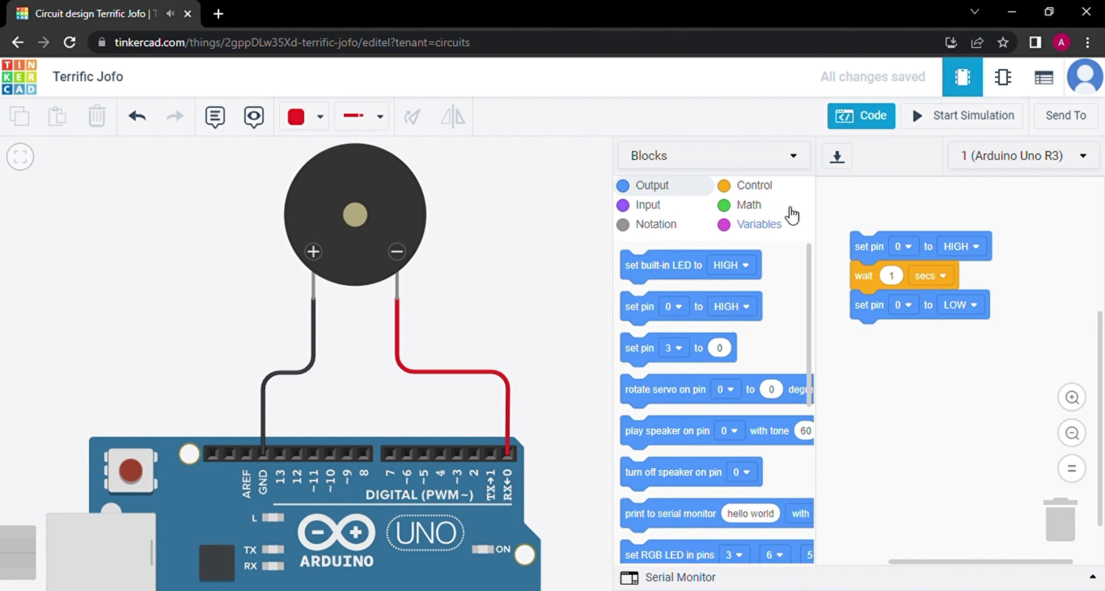
{"action": "left_click", "coordinate": [754, 185]}
{"action": "left_click_drag", "start_coordinate": [646, 439], "coordinate": [879, 351]}
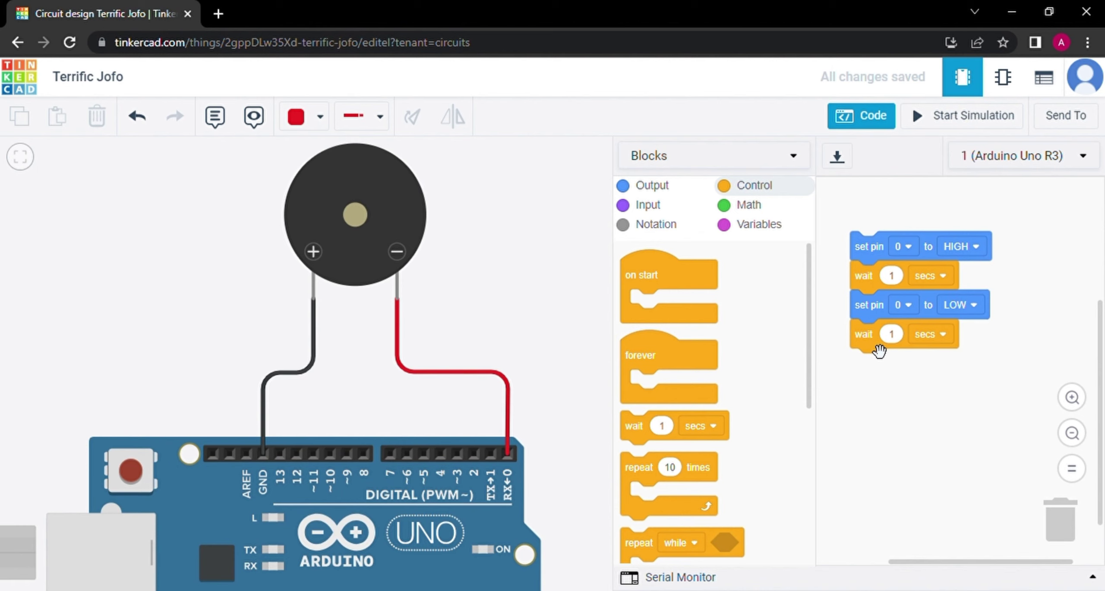
Step: Simulate the piezo three times, setting both waits to 2 seconds for the second run and the last wait to 1 second for the third
{"action": "left_click", "coordinate": [956, 125]}
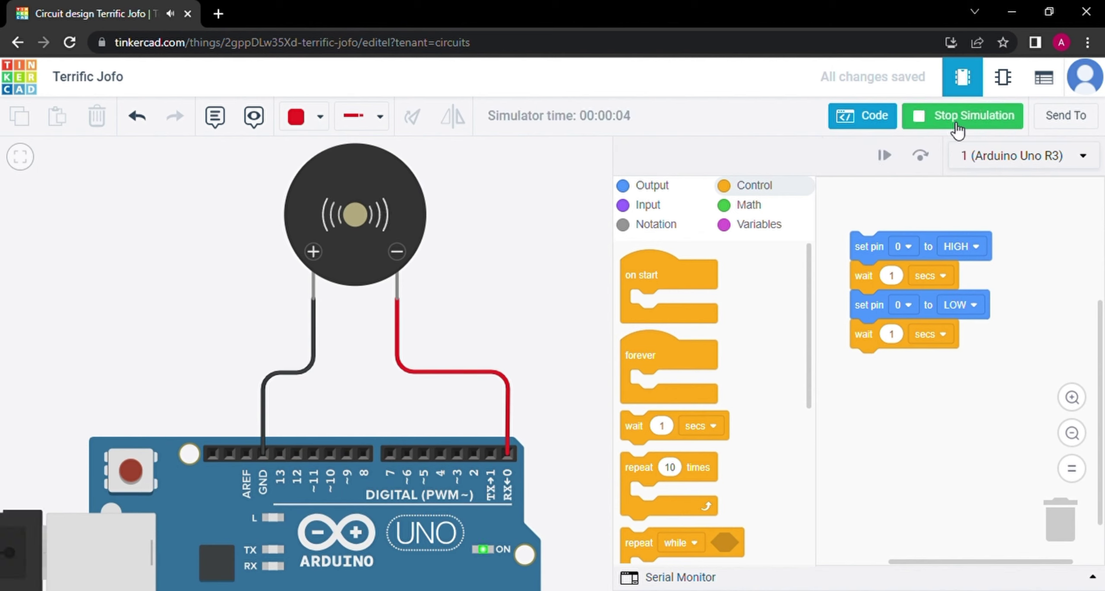
{"action": "left_click", "coordinate": [957, 127]}
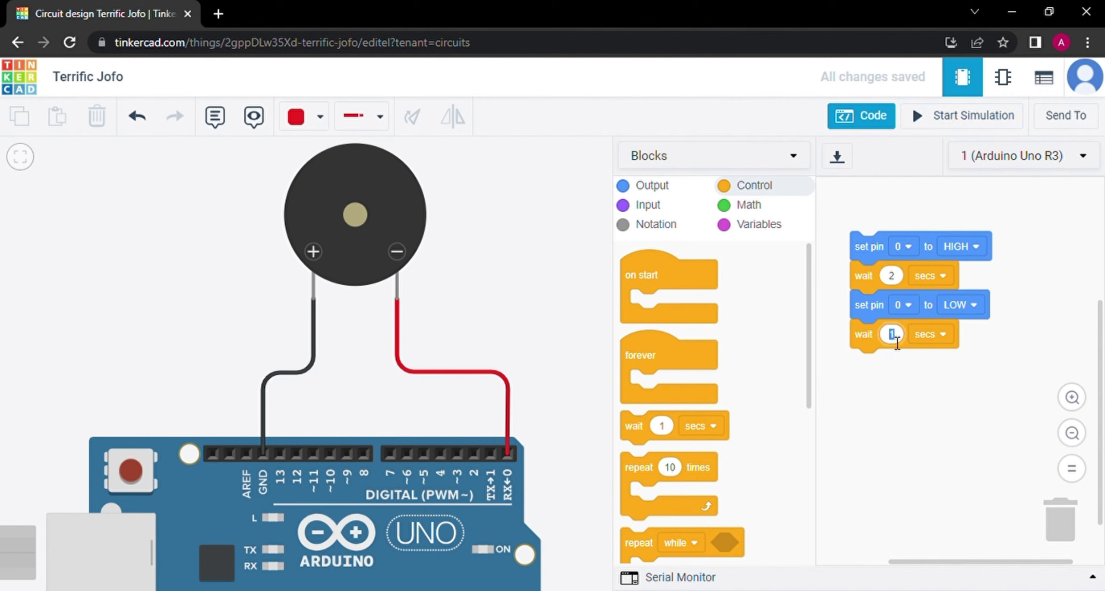
{"action": "left_click", "coordinate": [935, 129]}
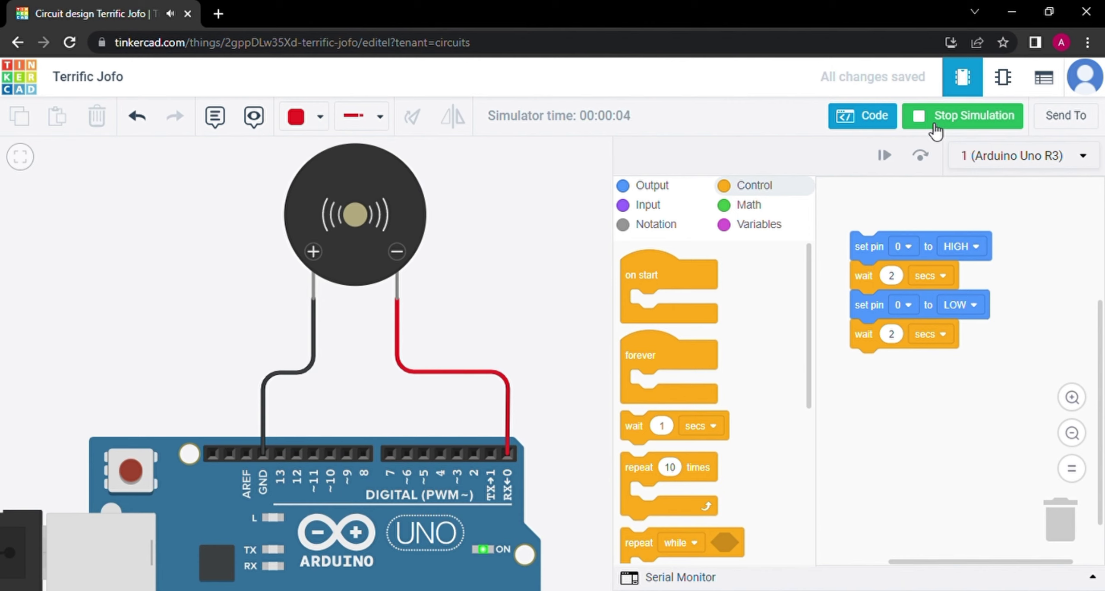
{"action": "left_click", "coordinate": [935, 130]}
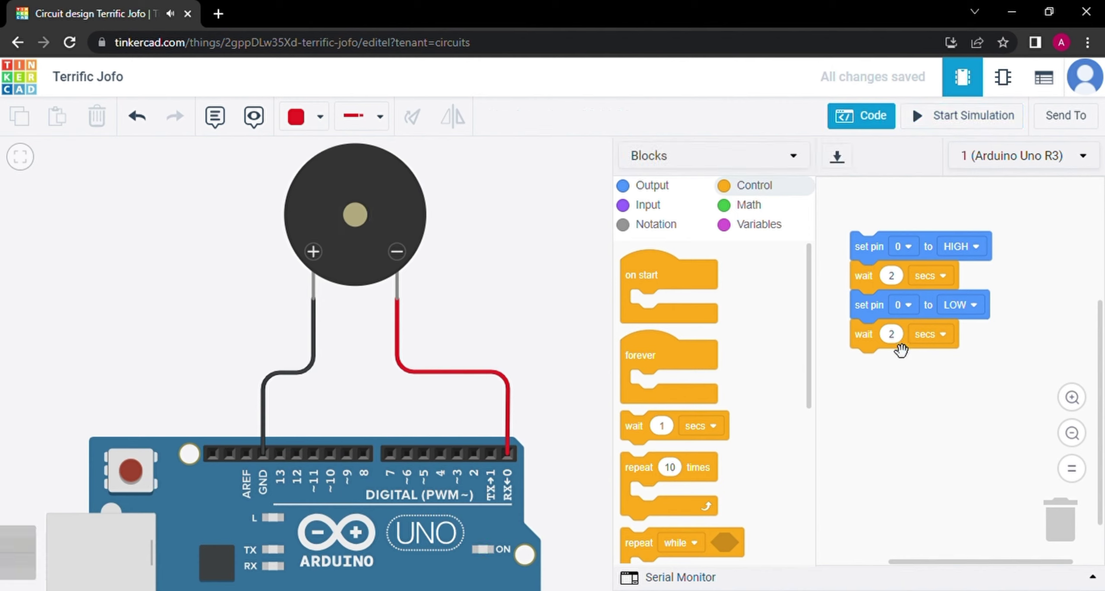
{"action": "left_click", "coordinate": [965, 129]}
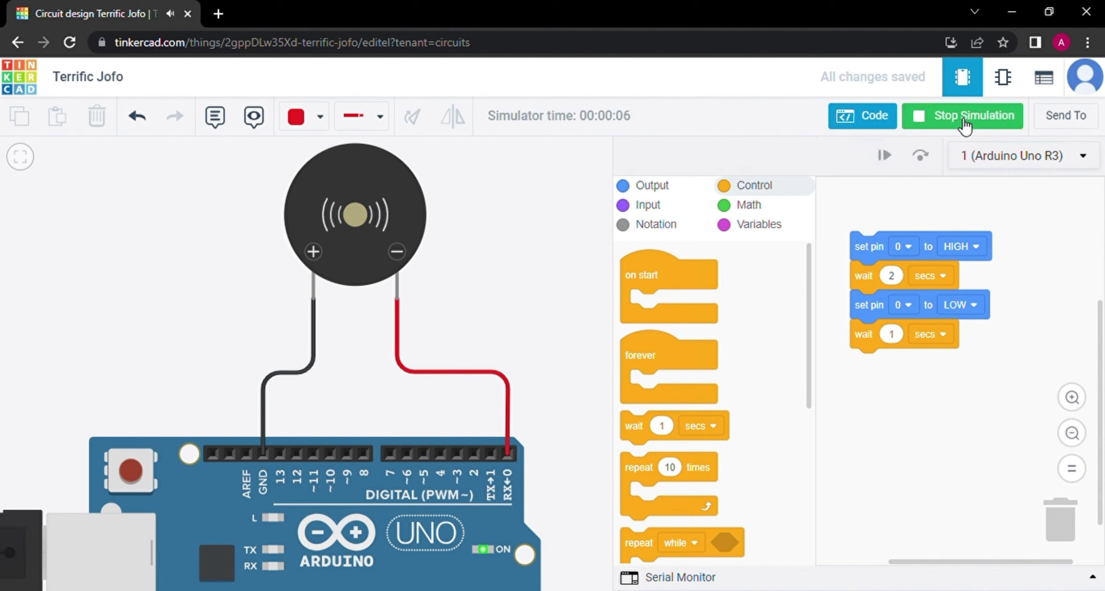
{"action": "left_click", "coordinate": [964, 124]}
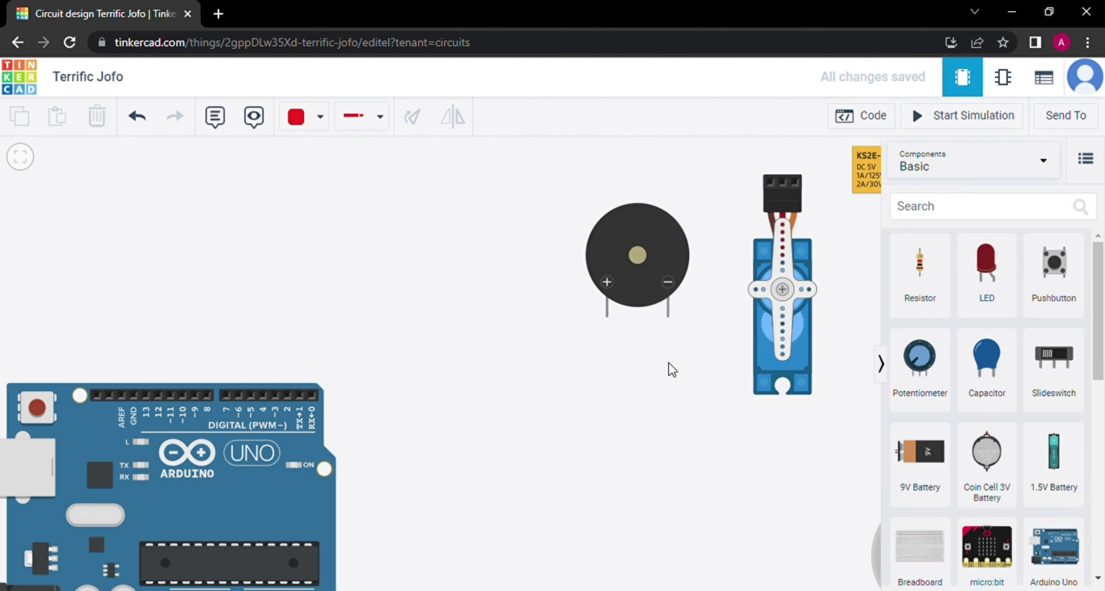
Step: Place the DC motor above the Arduino and wire its black terminal to the GND pin beside pin 13 with a black, squarely bent wire
{"action": "left_click_drag", "start_coordinate": [759, 471], "coordinate": [339, 292]}
{"action": "scroll", "coordinate": [359, 328], "scroll_direction": "up", "scroll_amount": 5}
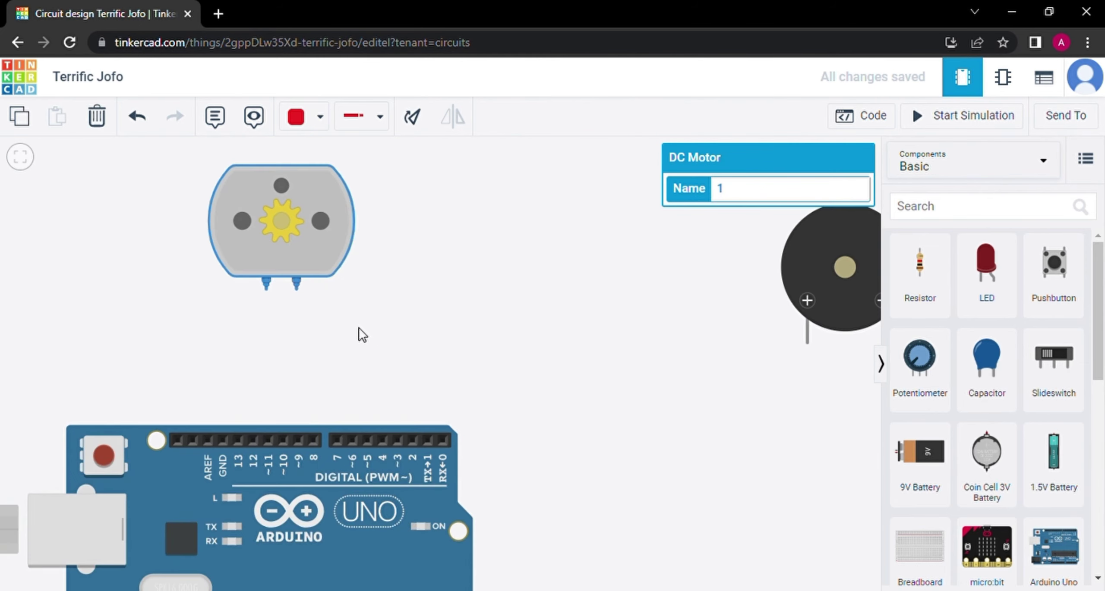
{"action": "left_click", "coordinate": [259, 341]}
{"action": "left_click", "coordinate": [244, 272]}
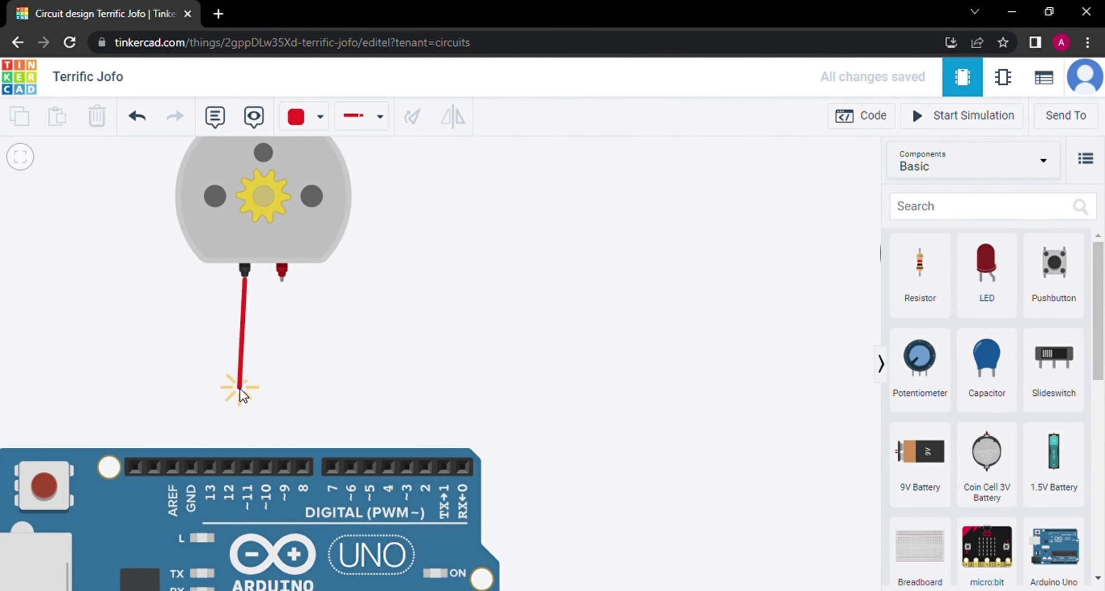
{"action": "left_click", "coordinate": [244, 397]}
{"action": "left_click", "coordinate": [186, 397]}
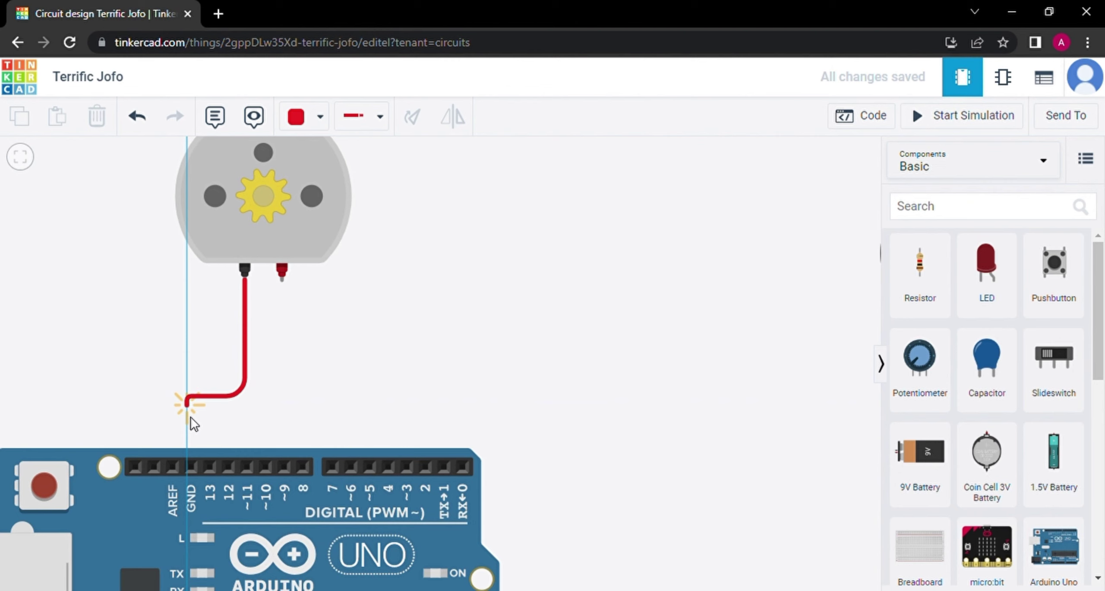
{"action": "left_click", "coordinate": [190, 465]}
{"action": "left_click_drag", "start_coordinate": [187, 396], "coordinate": [190, 396]}
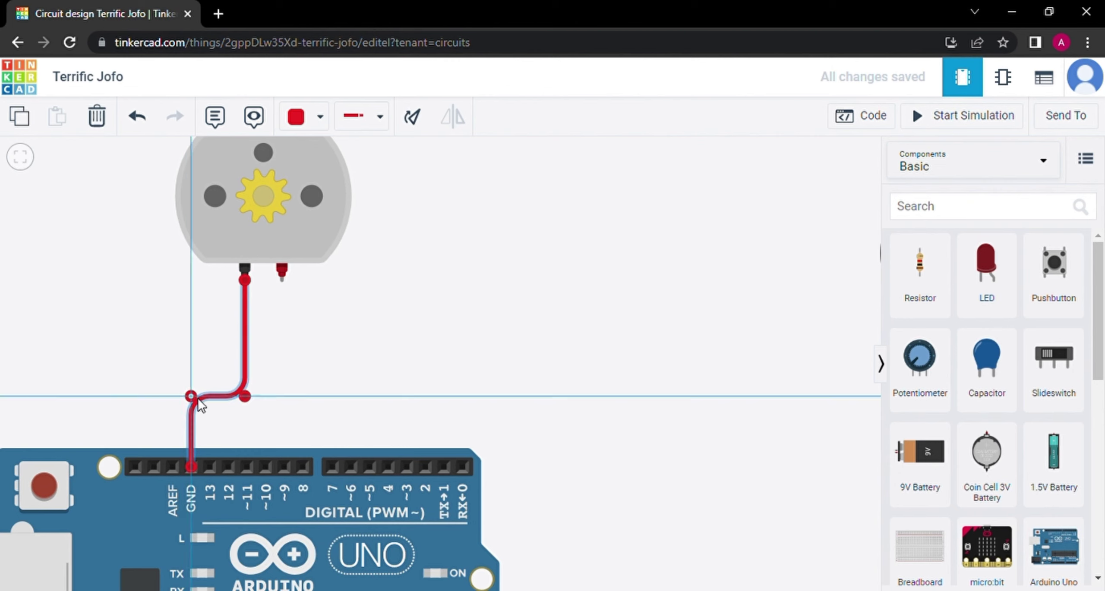
{"action": "left_click", "coordinate": [298, 117]}
{"action": "left_click", "coordinate": [335, 173]}
Step: Wire Arduino pin 2 to the DC motor's red terminal with right-angle bends, and color the wire red
{"action": "left_click", "coordinate": [422, 470]}
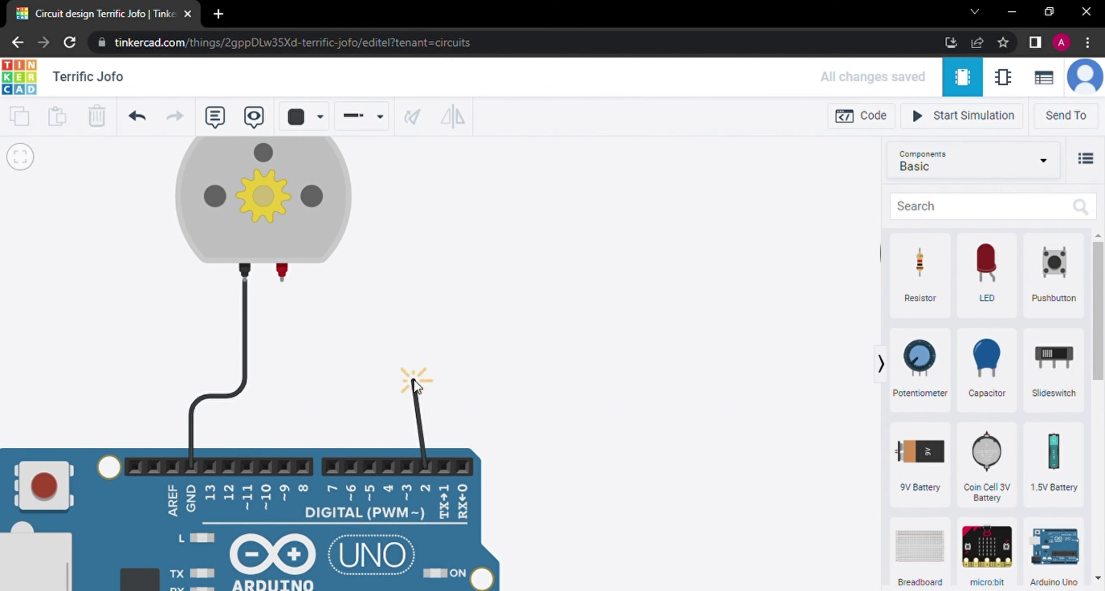
{"action": "left_click", "coordinate": [425, 393]}
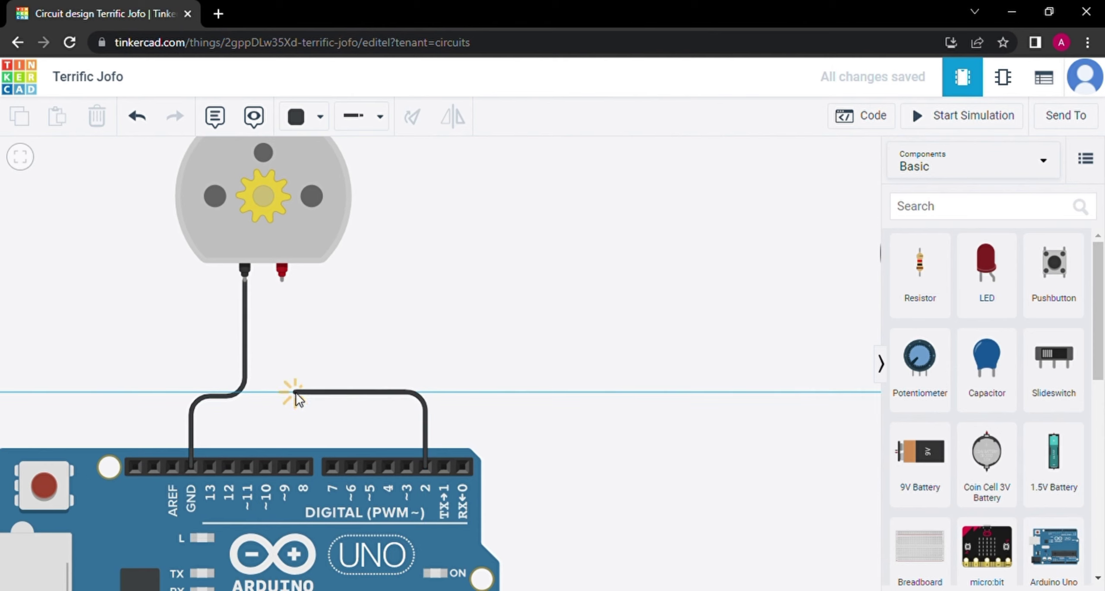
{"action": "left_click", "coordinate": [282, 393]}
{"action": "left_click", "coordinate": [282, 279]}
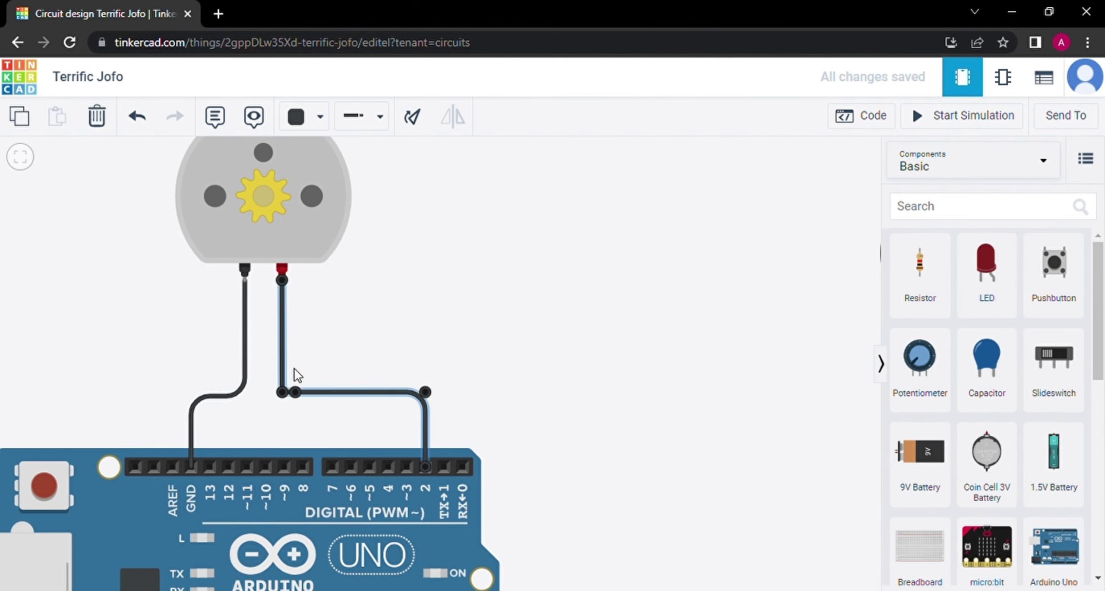
{"action": "left_click", "coordinate": [313, 126]}
{"action": "left_click", "coordinate": [337, 195]}
{"action": "left_click", "coordinate": [540, 331]}
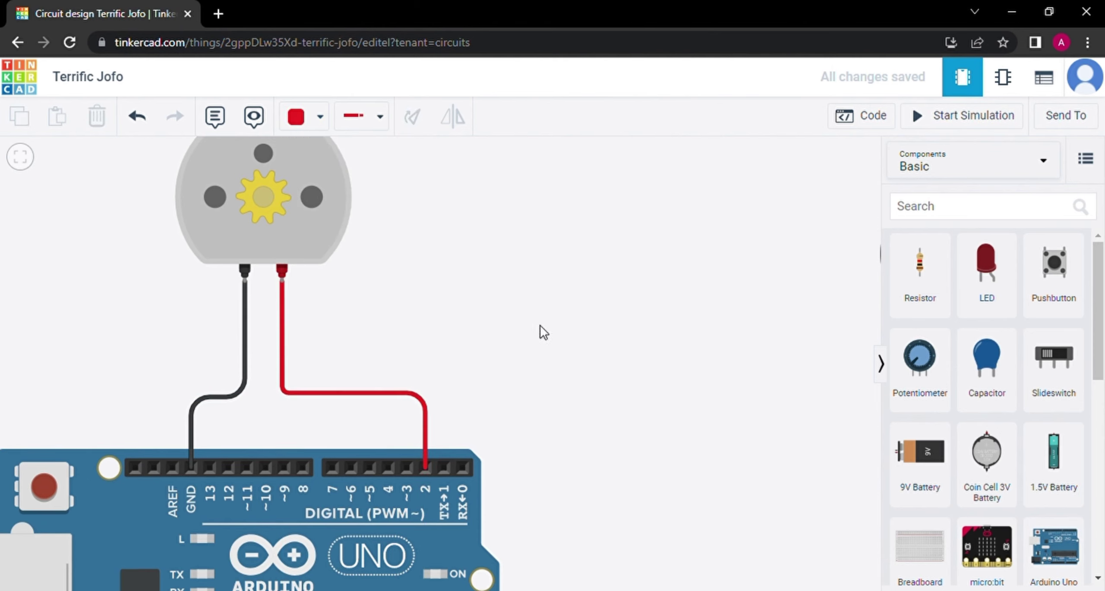
Step: Briefly simulate the DC motor circuit and open the Arduino's block program
{"action": "scroll", "coordinate": [475, 354], "scroll_direction": "down", "scroll_amount": 1}
{"action": "left_click", "coordinate": [948, 122]}
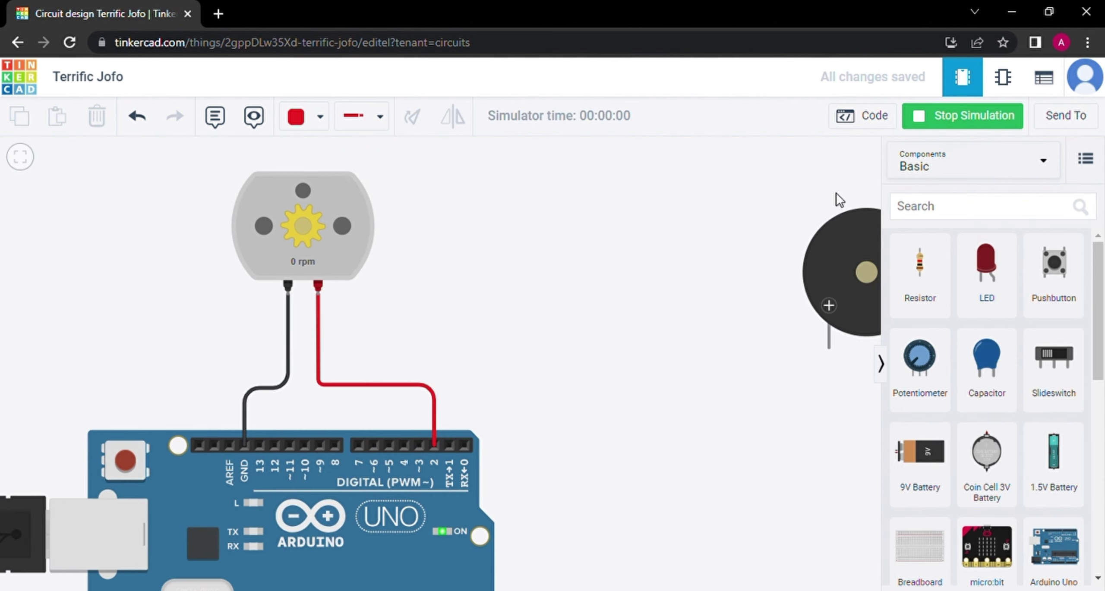
{"action": "left_click", "coordinate": [958, 116]}
{"action": "left_click", "coordinate": [871, 125]}
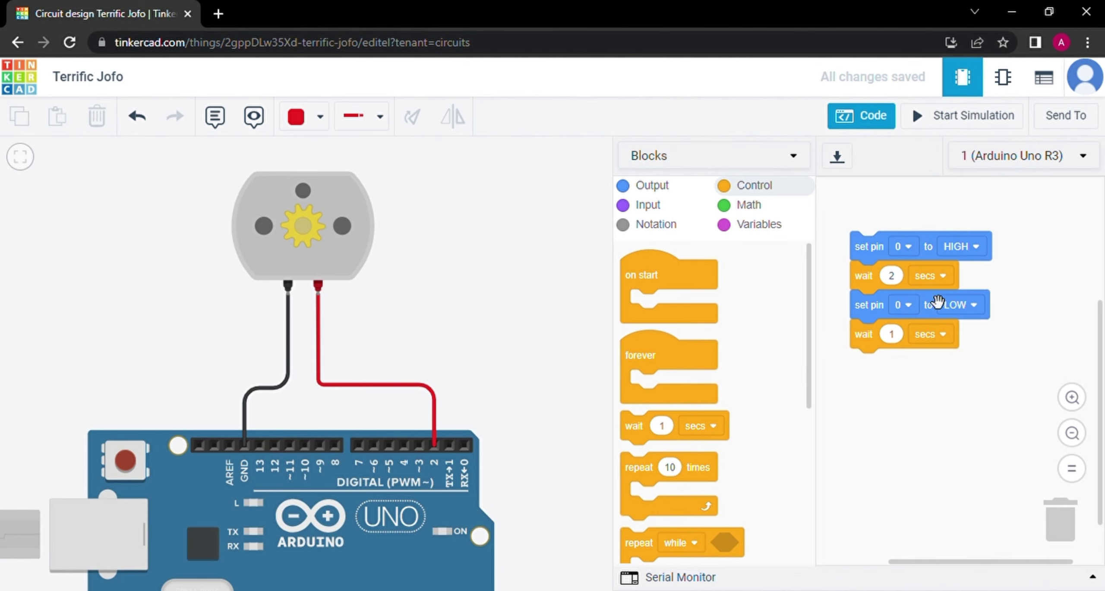
Step: Set both set-pin blocks in the Arduino's program to pin 2
{"action": "left_click", "coordinate": [904, 245]}
{"action": "left_click", "coordinate": [900, 322]}
{"action": "left_click", "coordinate": [906, 305]}
{"action": "left_click", "coordinate": [898, 380]}
Step: Simulate the DC motor with the block program for about nine seconds, stop it, and hide the code
{"action": "left_click", "coordinate": [929, 123]}
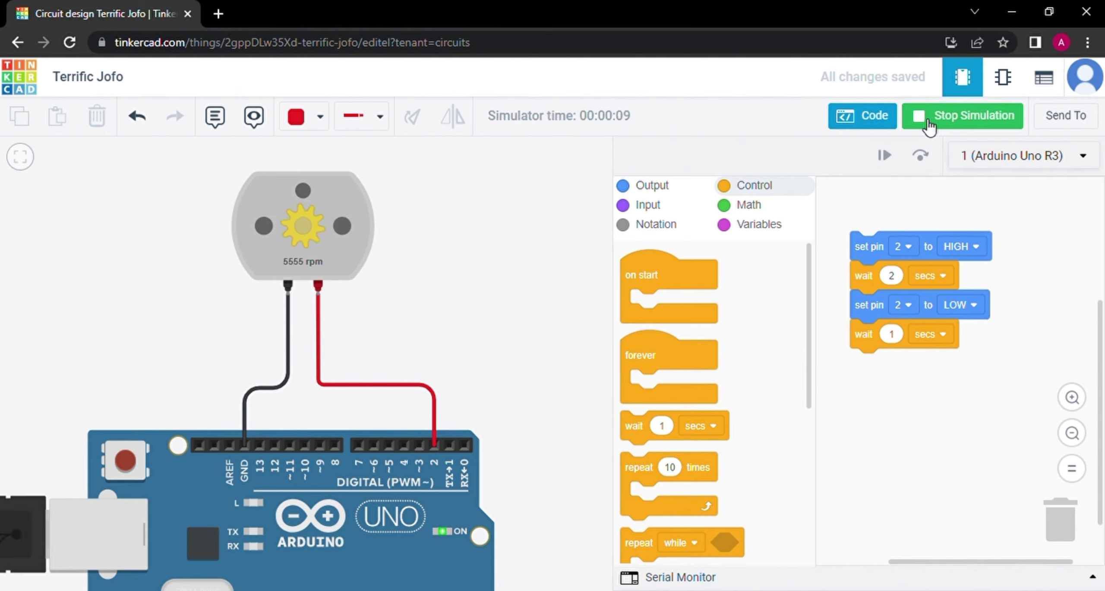
{"action": "left_click", "coordinate": [927, 122]}
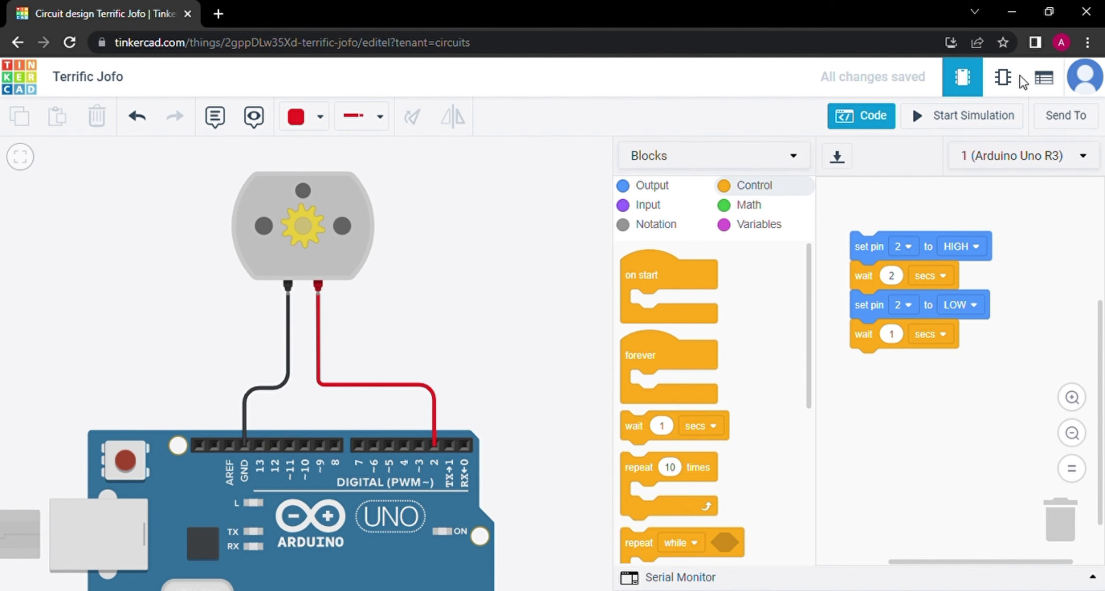
{"action": "left_click", "coordinate": [861, 116]}
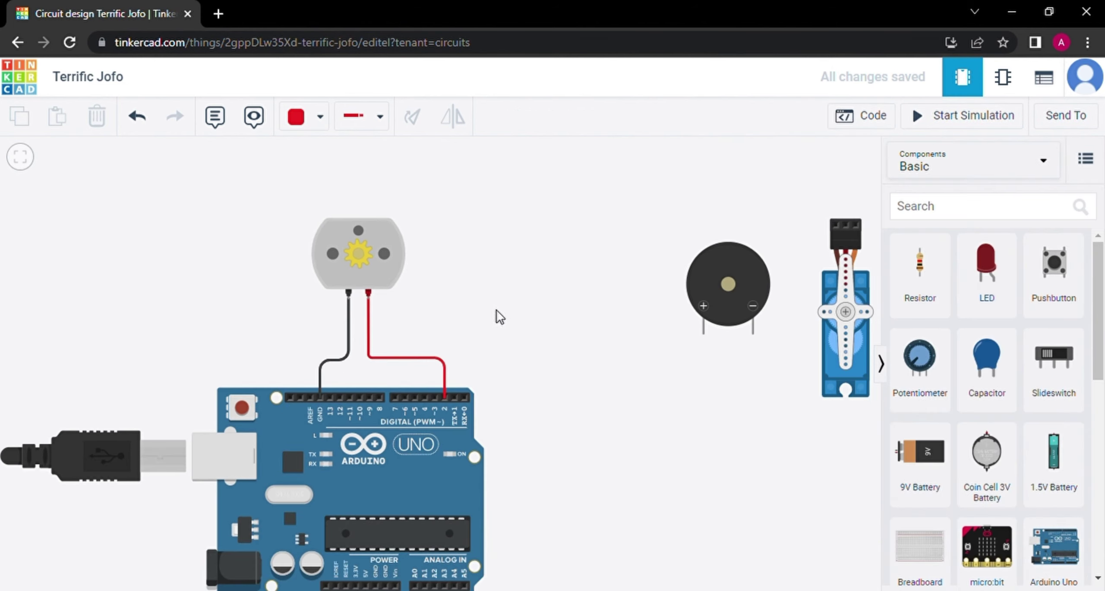
Step: Delete the DC motor's red and black wires and move the motor away from the Arduino to the spare components
{"action": "left_click", "coordinate": [375, 378]}
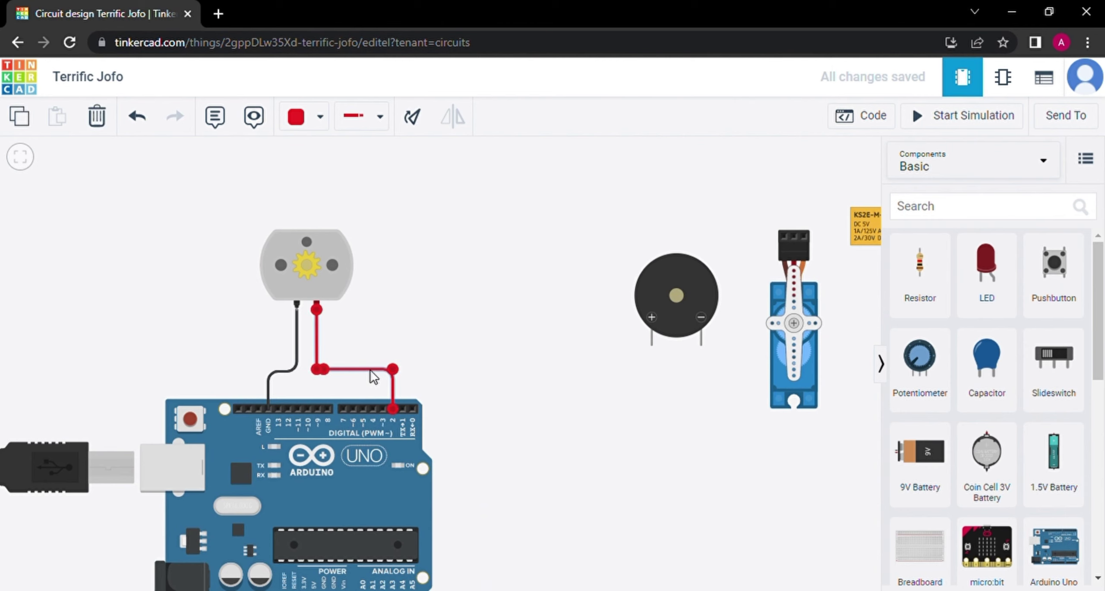
{"action": "key", "text": "Delete"}
{"action": "left_click", "coordinate": [288, 371]}
{"action": "key", "text": "Delete"}
{"action": "left_click_drag", "start_coordinate": [330, 247], "coordinate": [736, 416]}
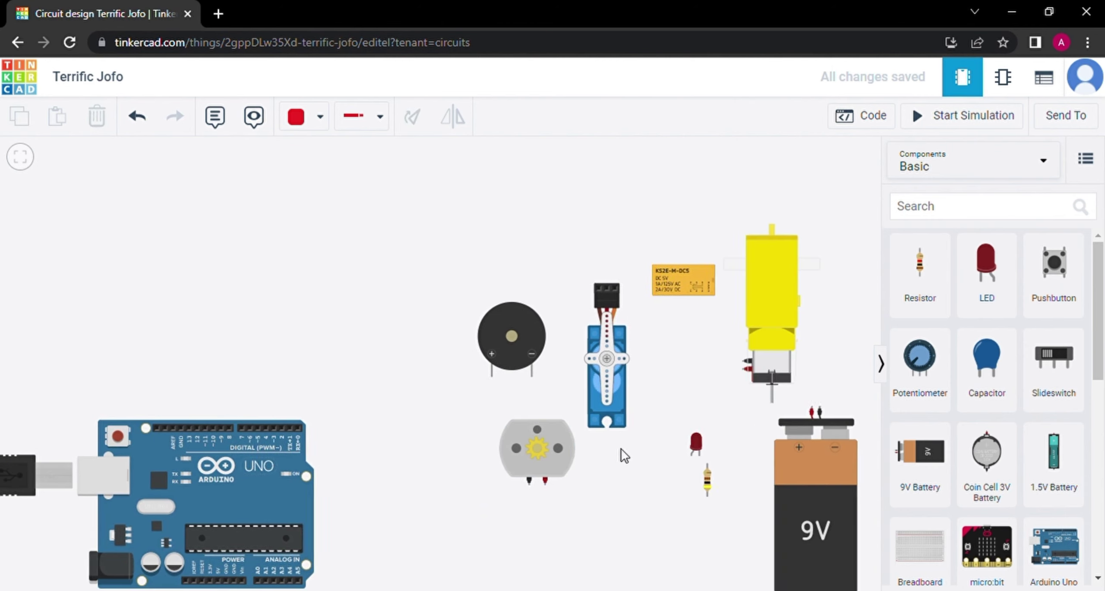
Step: Place the hobby gearmotor above the Arduino and wire its black terminal to the GND pin beside pin 13 with a black, squarely bent wire
{"action": "left_click_drag", "start_coordinate": [709, 345], "coordinate": [181, 346]}
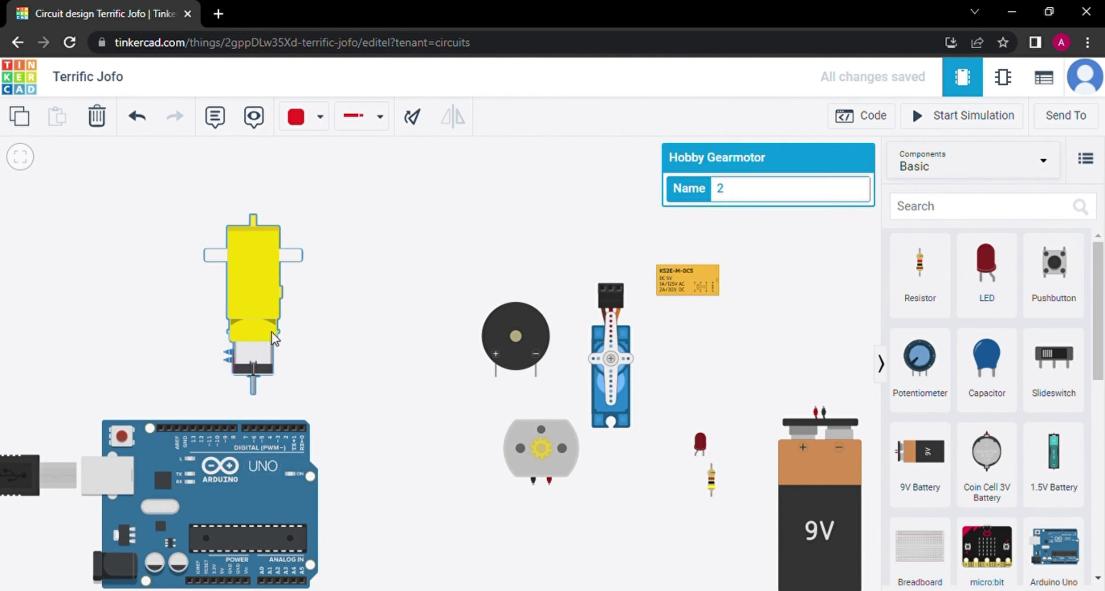
{"action": "scroll", "coordinate": [180, 342], "scroll_direction": "up", "scroll_amount": 5}
{"action": "scroll", "coordinate": [376, 445], "scroll_direction": "down", "scroll_amount": 1}
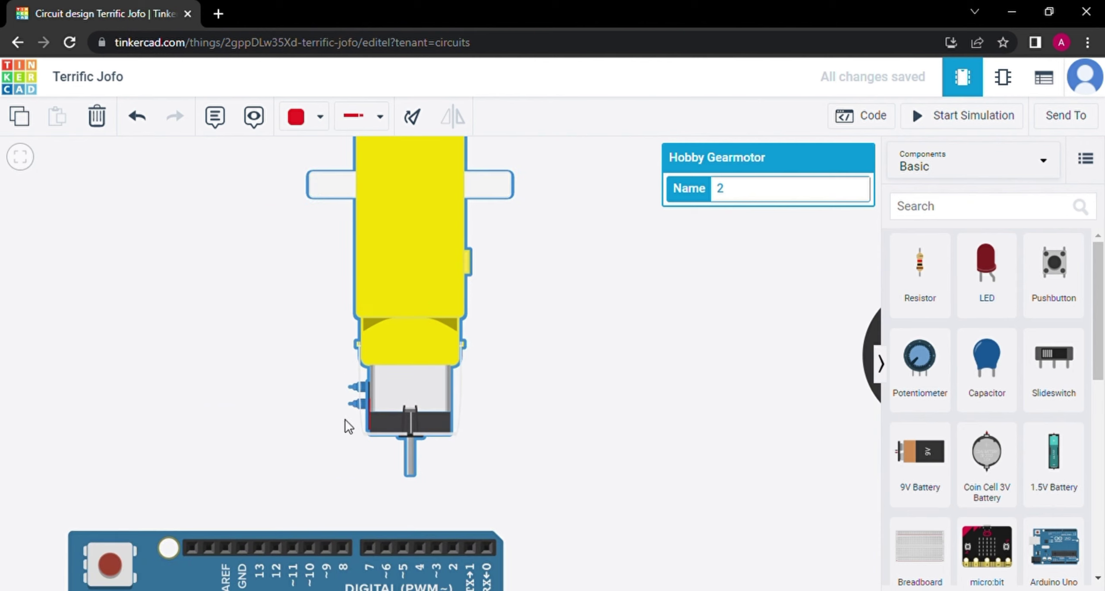
{"action": "left_click", "coordinate": [340, 459]}
{"action": "left_click", "coordinate": [353, 386]}
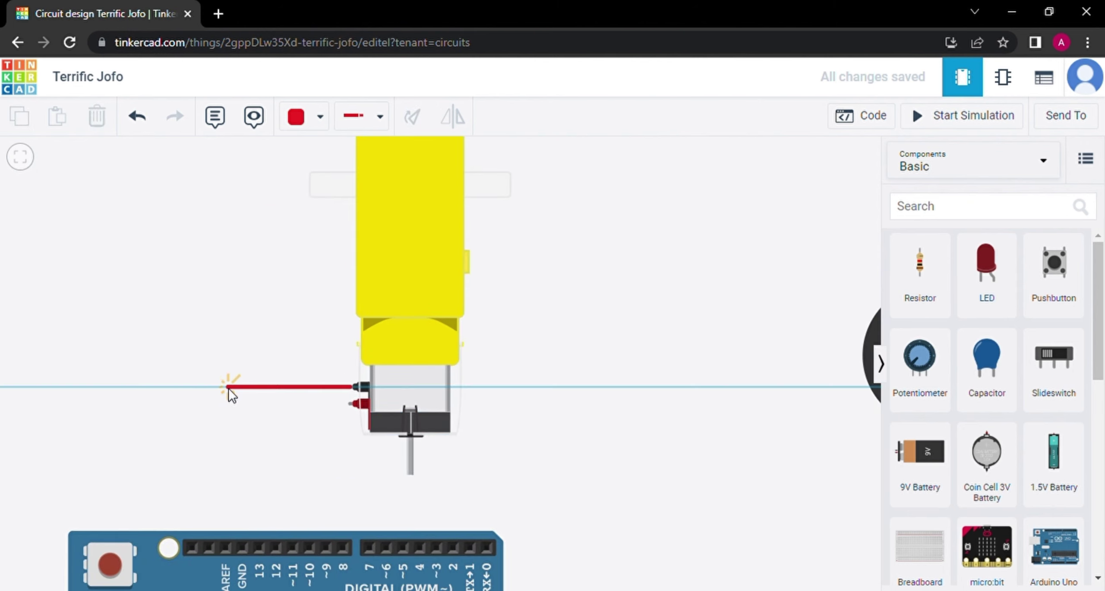
{"action": "left_click", "coordinate": [239, 390]}
{"action": "left_click", "coordinate": [241, 547]}
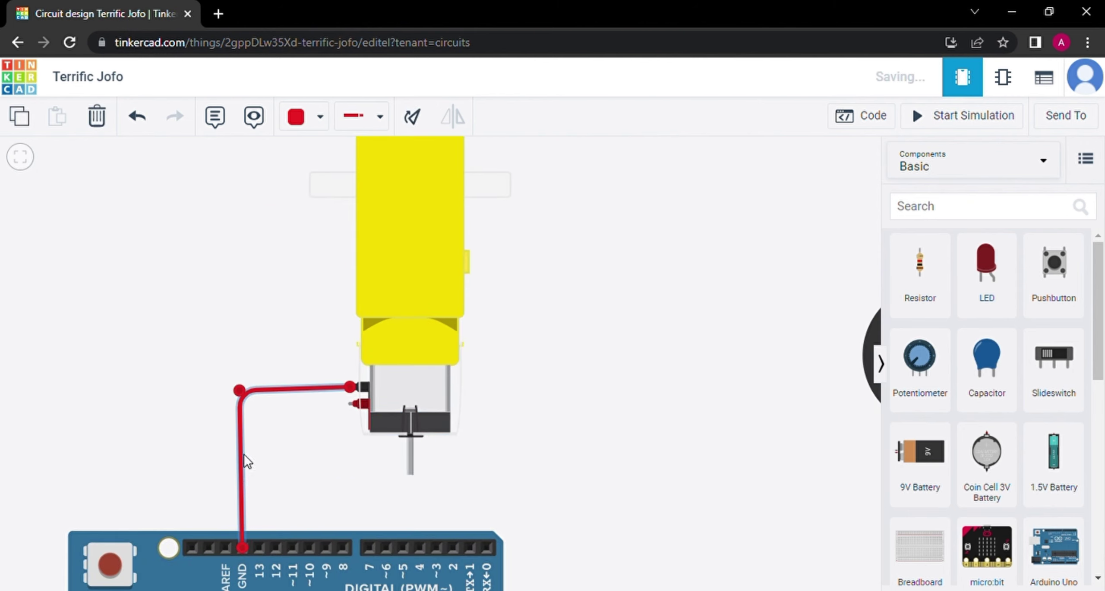
{"action": "mouse_move", "coordinate": [240, 390]}
{"action": "left_mouse_down"}
{"action": "mouse_move", "coordinate": [244, 373]}
{"action": "mouse_move", "coordinate": [245, 387]}
{"action": "left_mouse_up"}
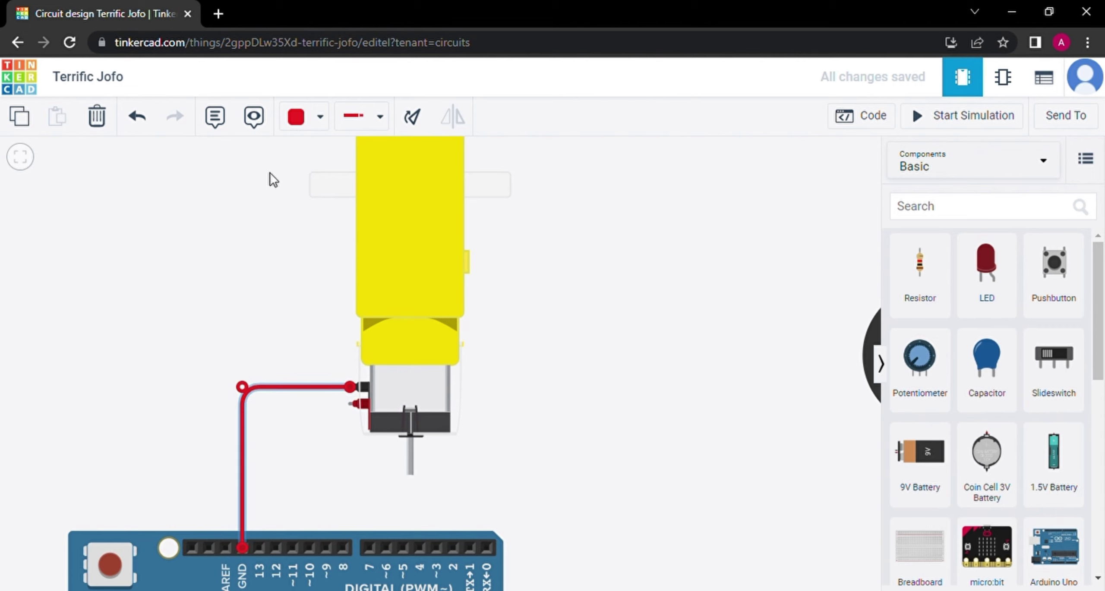
{"action": "left_click", "coordinate": [303, 117]}
{"action": "left_click", "coordinate": [313, 172]}
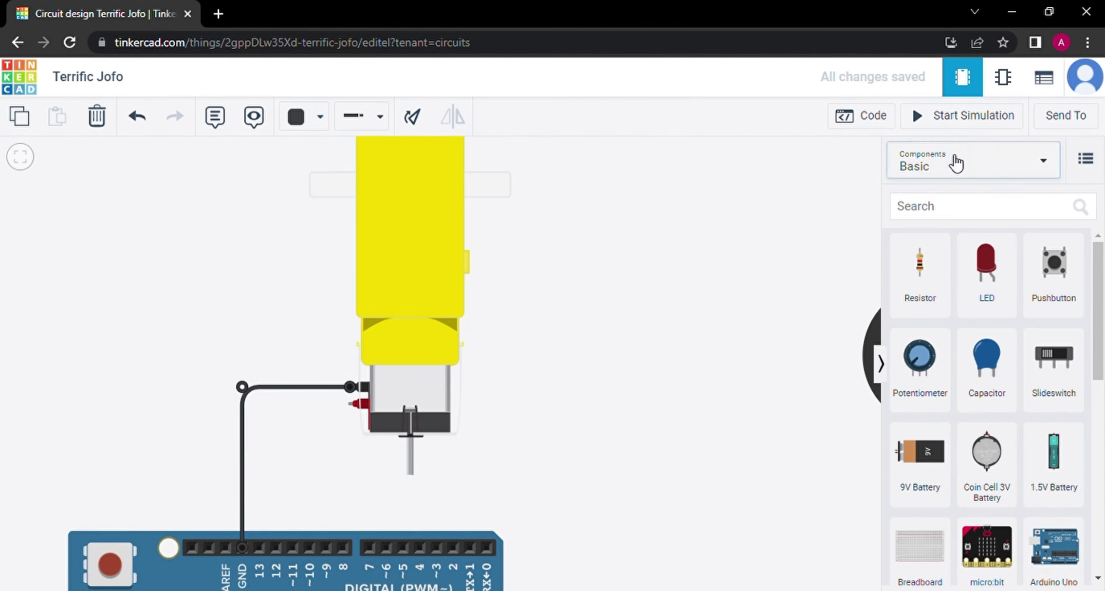
Step: Wire the gearmotor's red terminal to Arduino pin 2 with right-angle bends around the motor shaft, and color the wire red
{"action": "left_click", "coordinate": [860, 116]}
{"action": "left_click", "coordinate": [859, 117]}
{"action": "left_click", "coordinate": [355, 404]}
{"action": "left_click", "coordinate": [299, 407]}
{"action": "left_click", "coordinate": [301, 494]}
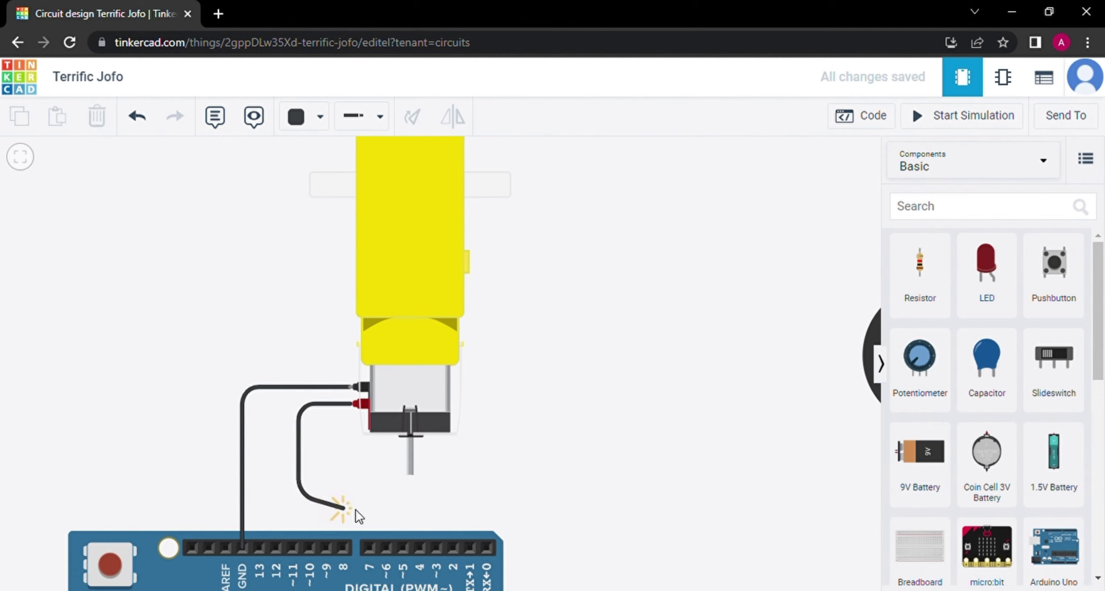
{"action": "left_click", "coordinate": [451, 496]}
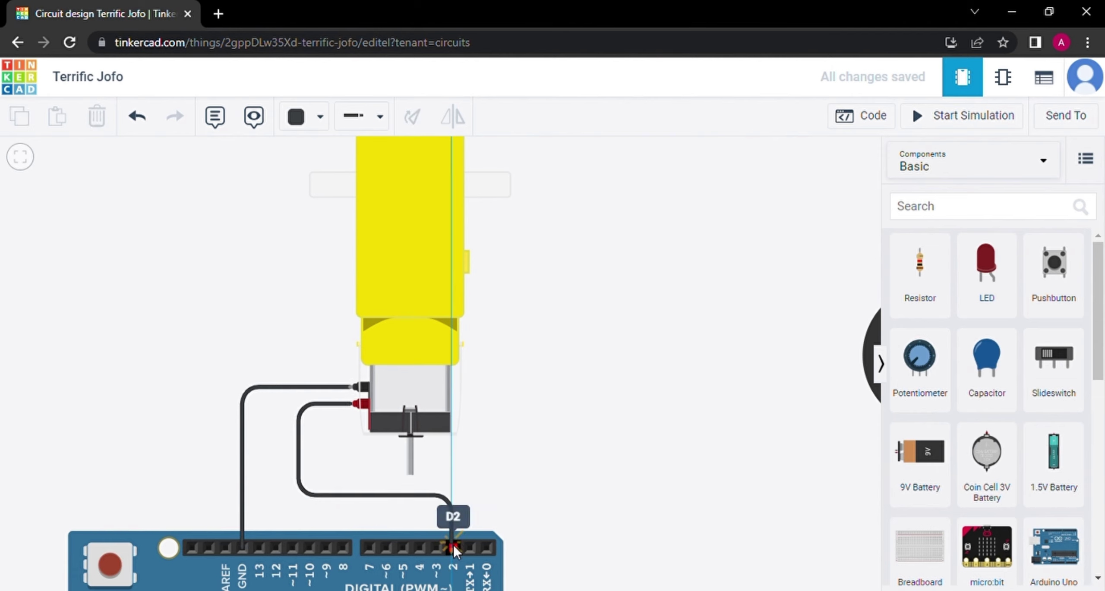
{"action": "left_click", "coordinate": [453, 547]}
{"action": "left_click", "coordinate": [302, 116]}
{"action": "left_click", "coordinate": [339, 197]}
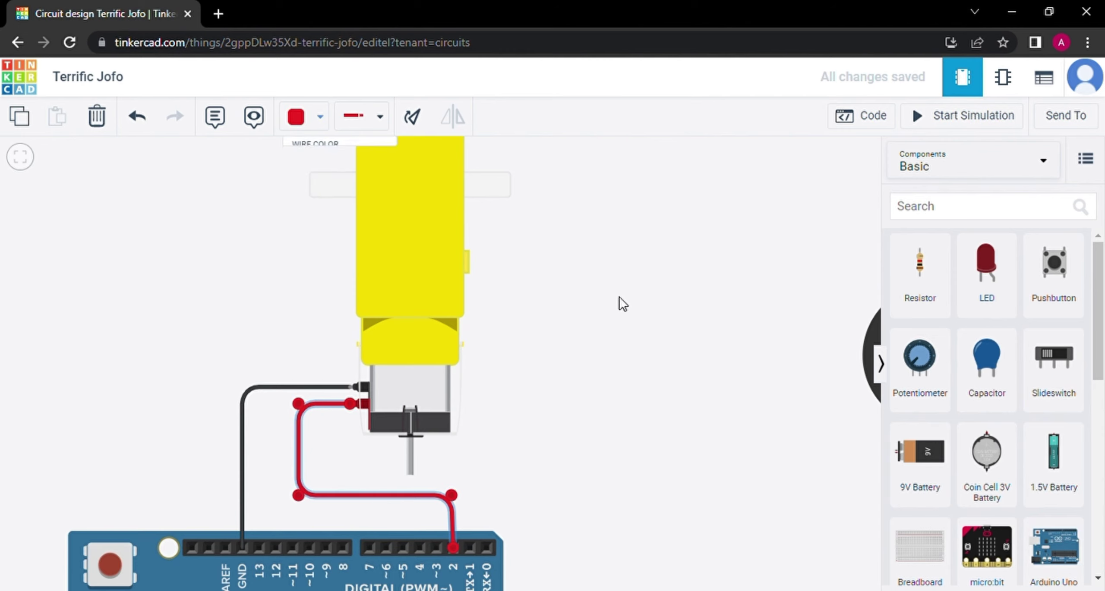
Step: Simulate the gearmotor running from the Arduino for about nine seconds and stop the simulation
{"action": "left_click", "coordinate": [620, 297]}
{"action": "left_click", "coordinate": [949, 124]}
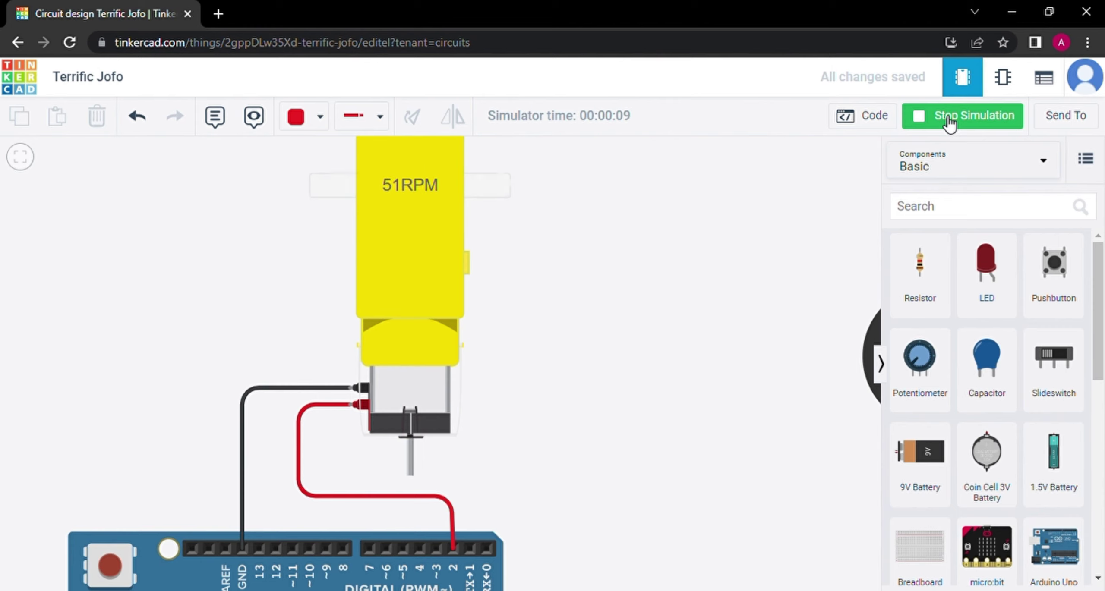
{"action": "left_click", "coordinate": [949, 124]}
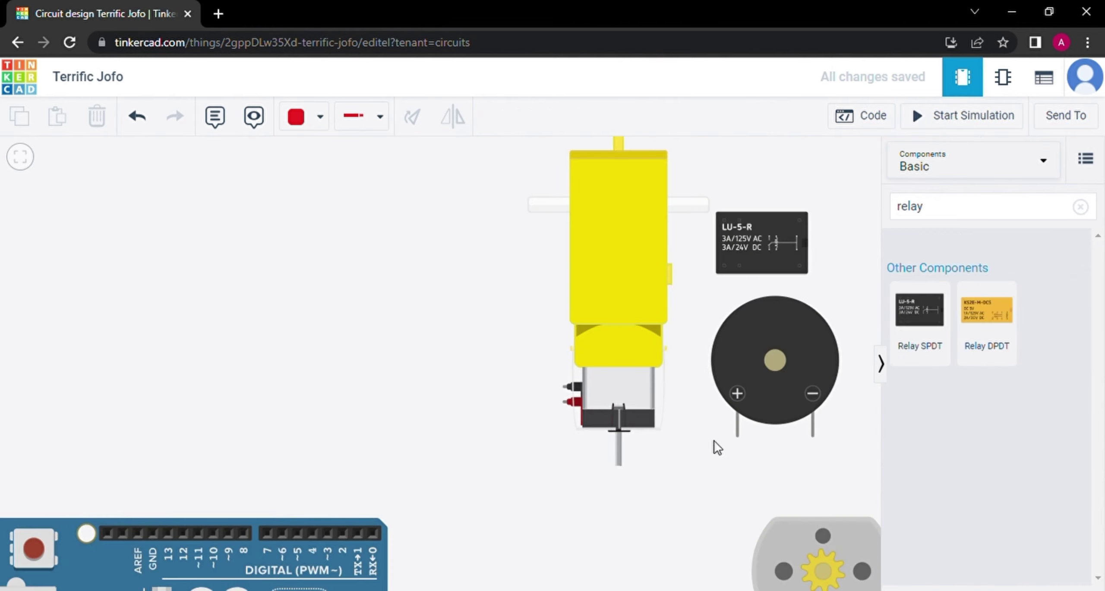
Step: Place the SPDT relay above the Arduino and wire the second terminal on its lower edge to pin 2 with a squarely bent red wire
{"action": "left_click_drag", "start_coordinate": [731, 255], "coordinate": [224, 404]}
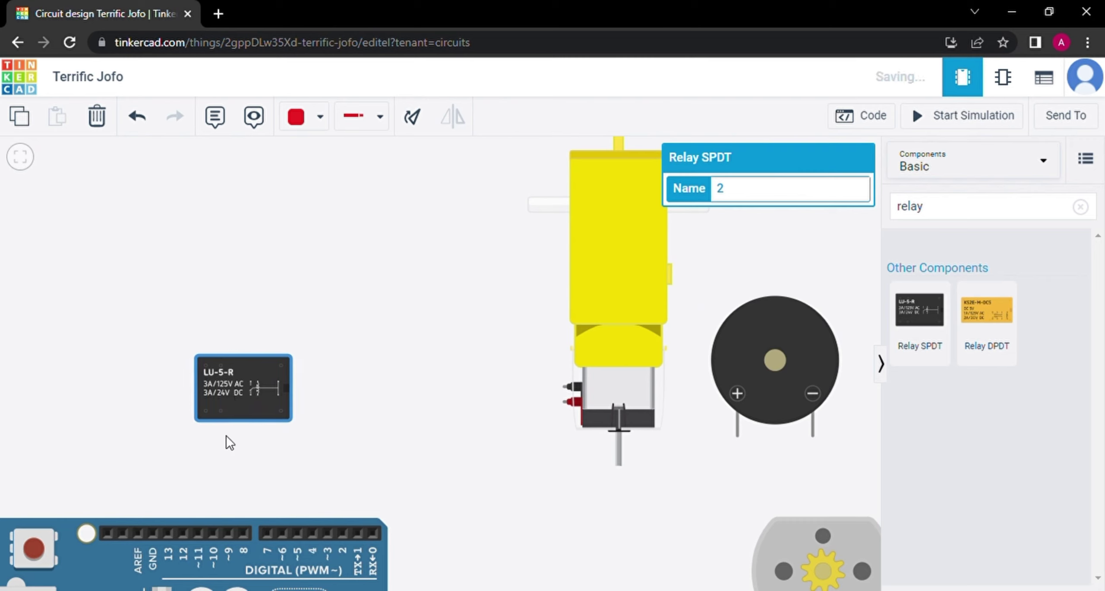
{"action": "left_click", "coordinate": [221, 410]}
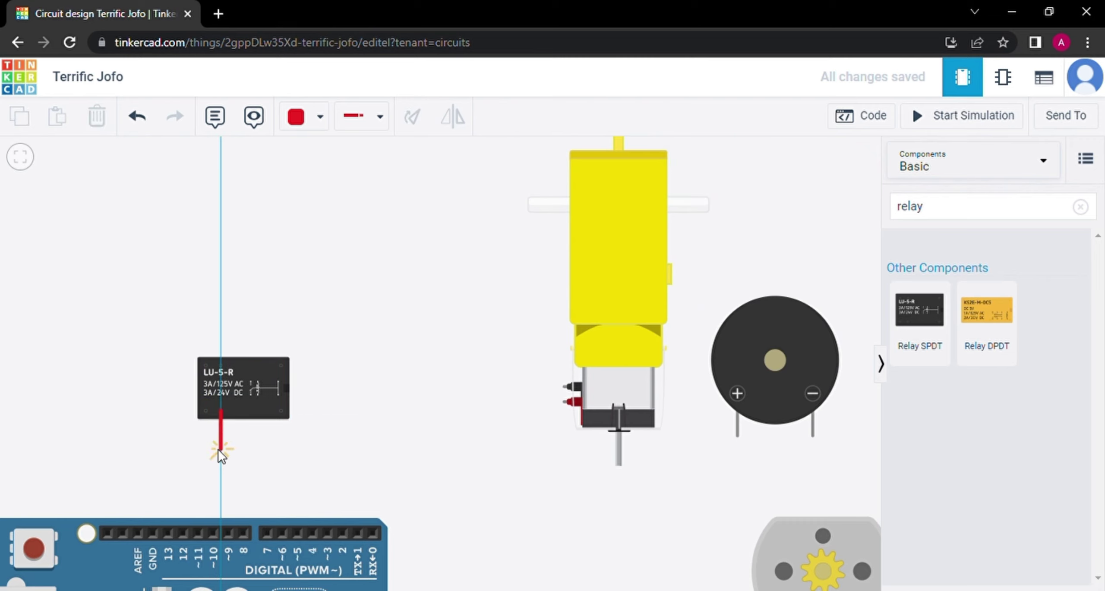
{"action": "left_click", "coordinate": [220, 467]}
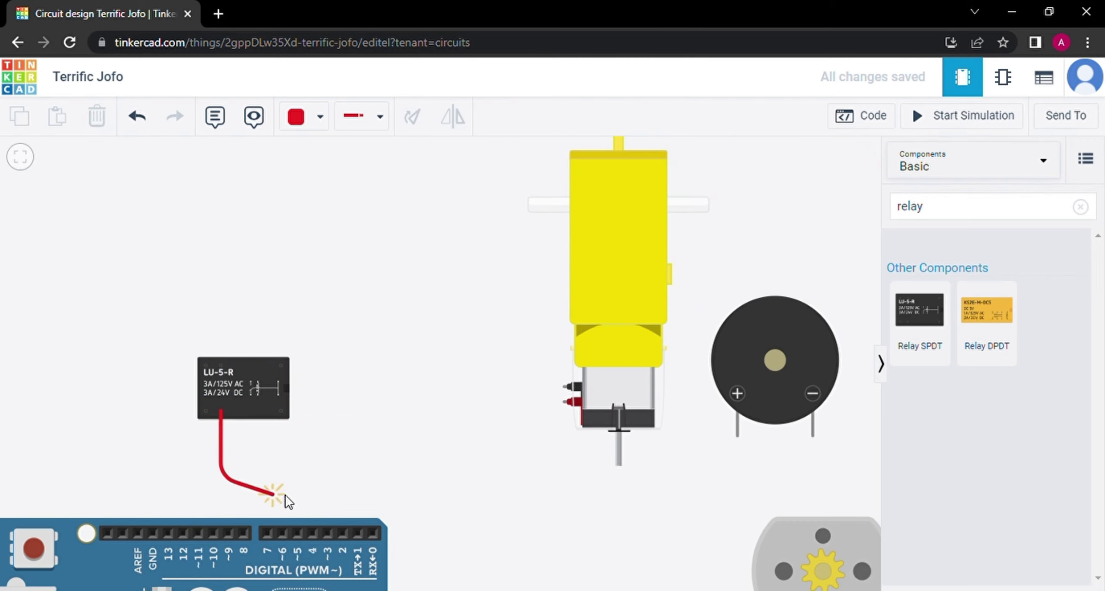
{"action": "left_click", "coordinate": [341, 476]}
{"action": "left_click", "coordinate": [340, 531]}
{"action": "left_click_drag", "start_coordinate": [340, 478], "coordinate": [344, 482]}
Step: Wire the second terminal on the relay's upper edge to the GND pin beside pin 13, bending around the relay, and color the wire black
{"action": "left_click", "coordinate": [220, 366]}
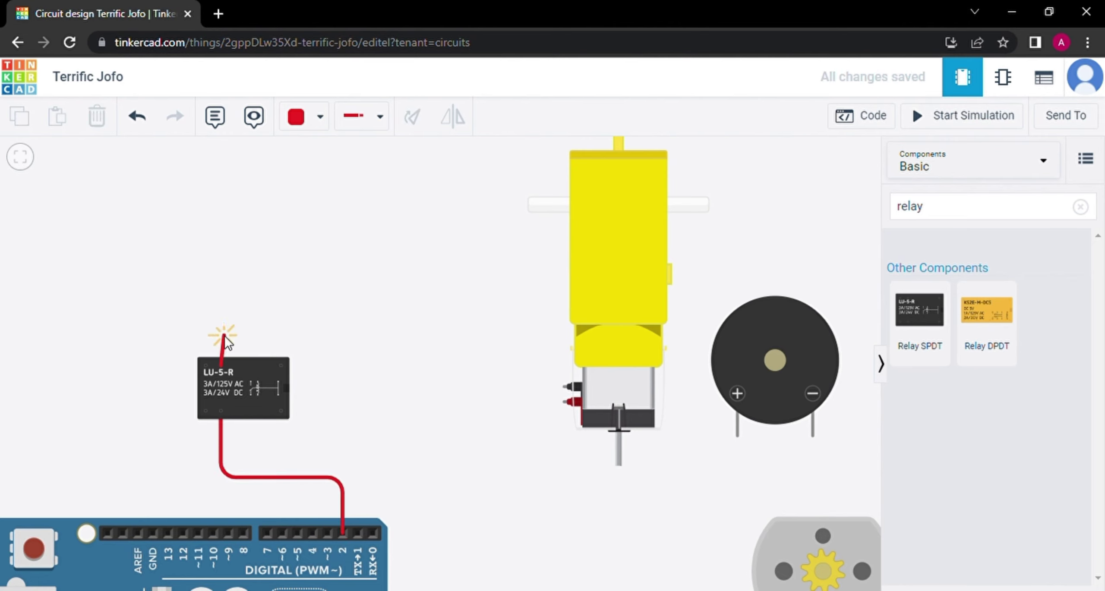
{"action": "left_click", "coordinate": [222, 335]}
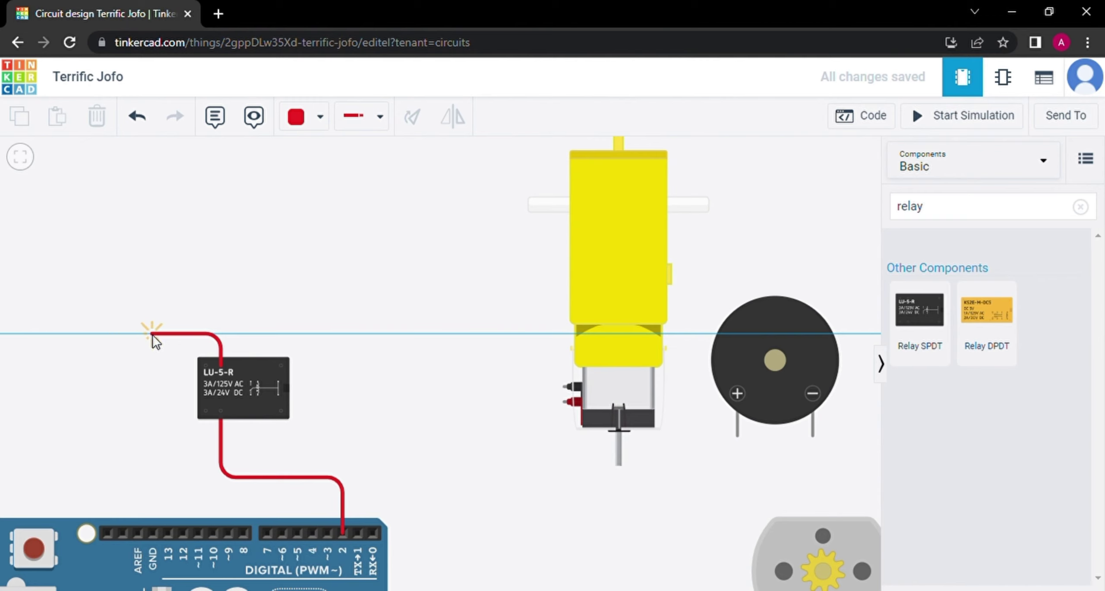
{"action": "left_click", "coordinate": [152, 334]}
{"action": "left_click", "coordinate": [152, 533]}
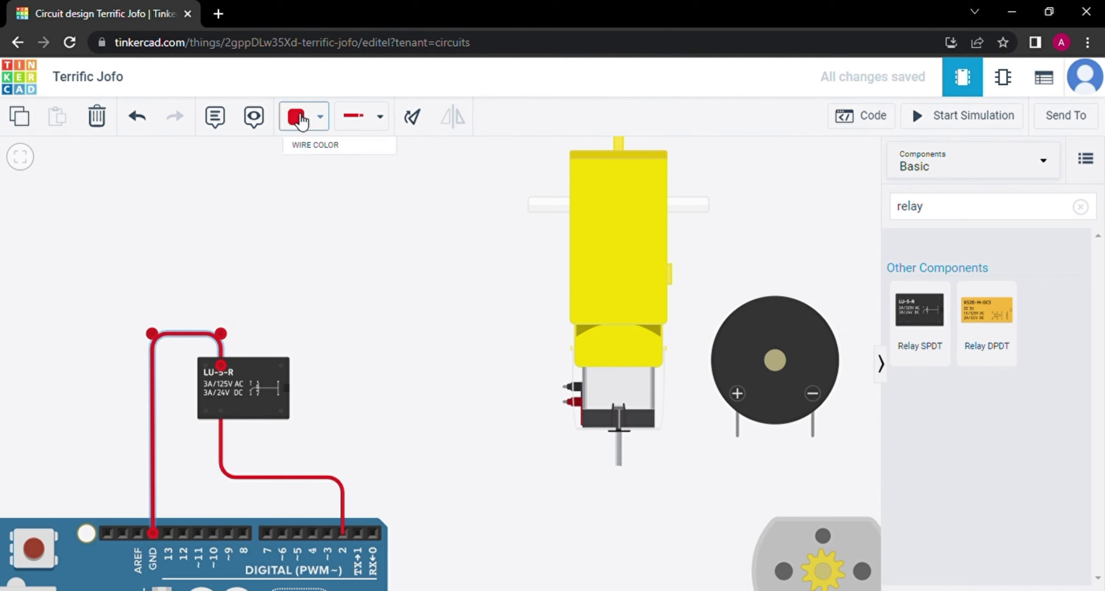
{"action": "left_click", "coordinate": [320, 117]}
{"action": "left_click", "coordinate": [311, 165]}
{"action": "left_click", "coordinate": [539, 302]}
Step: Move the gearmotor beside the relay and place the 9V battery below and to the right of the gearmotor
{"action": "left_click_drag", "start_coordinate": [612, 293], "coordinate": [411, 207]}
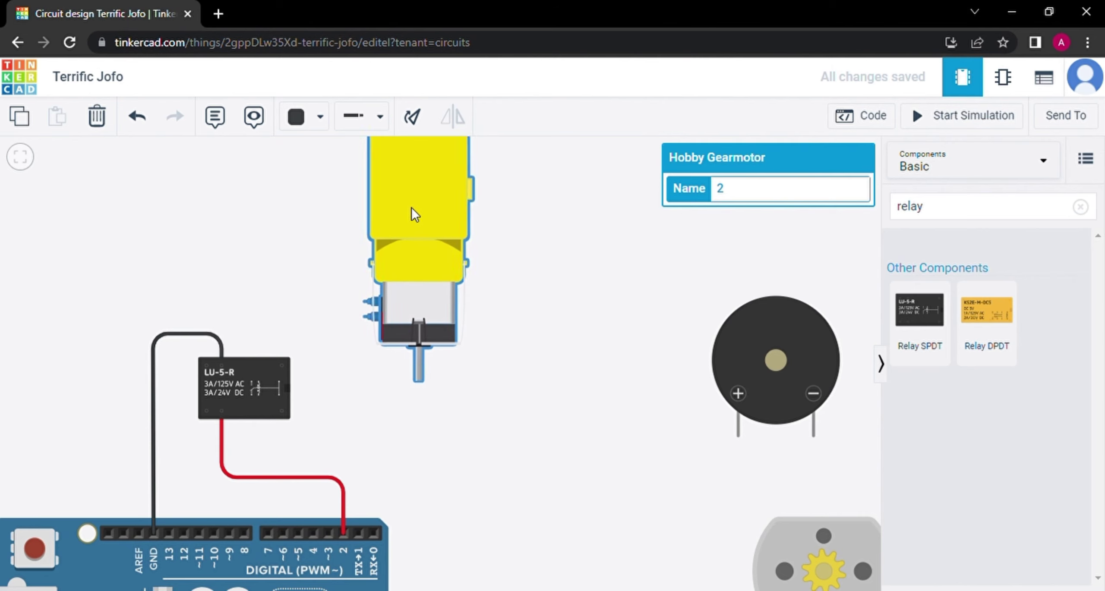
{"action": "scroll", "coordinate": [569, 421], "scroll_direction": "down", "scroll_amount": 3}
{"action": "left_click", "coordinate": [554, 423]}
{"action": "scroll", "coordinate": [554, 423], "scroll_direction": "down", "scroll_amount": 3}
{"action": "left_click_drag", "start_coordinate": [856, 518], "coordinate": [374, 431]}
{"action": "scroll", "coordinate": [350, 333], "scroll_direction": "up", "scroll_amount": 3}
{"action": "left_click_drag", "start_coordinate": [431, 451], "coordinate": [416, 418]}
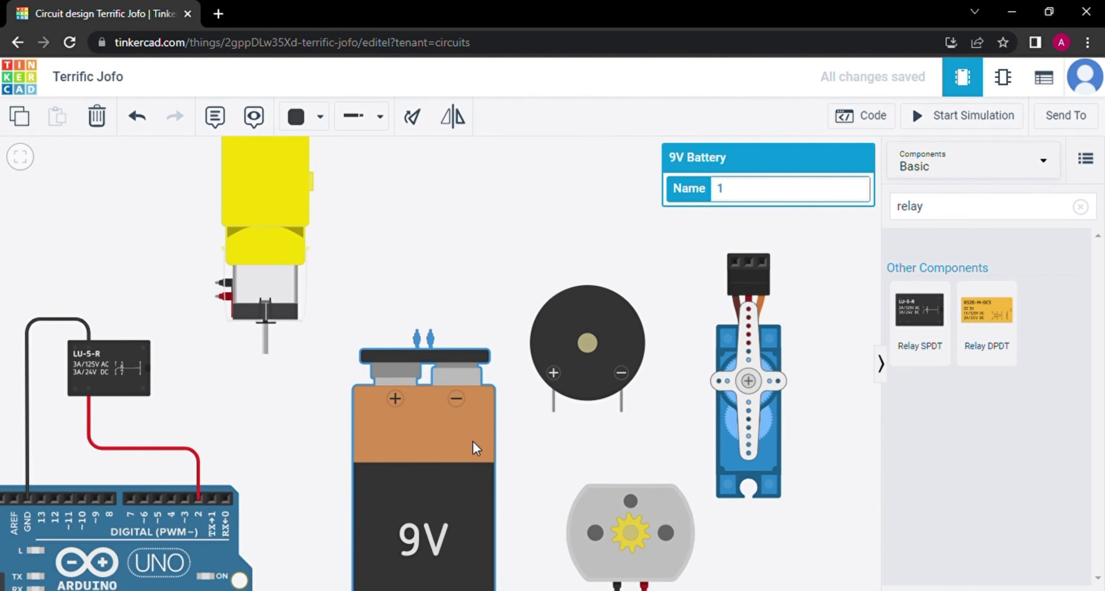
Step: Wire the battery's negative terminal to the gearmotor's black terminal with a black wire bent around the motor
{"action": "left_click", "coordinate": [350, 405]}
{"action": "left_click", "coordinate": [431, 330]}
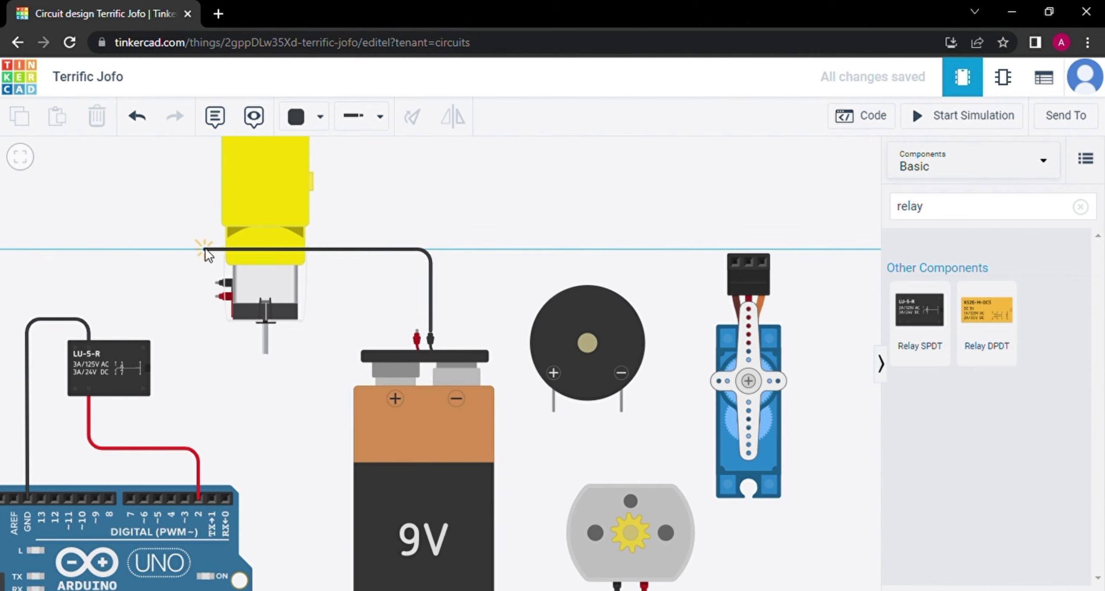
{"action": "left_click", "coordinate": [206, 249]}
{"action": "left_click", "coordinate": [207, 281]}
{"action": "left_click", "coordinate": [207, 282]}
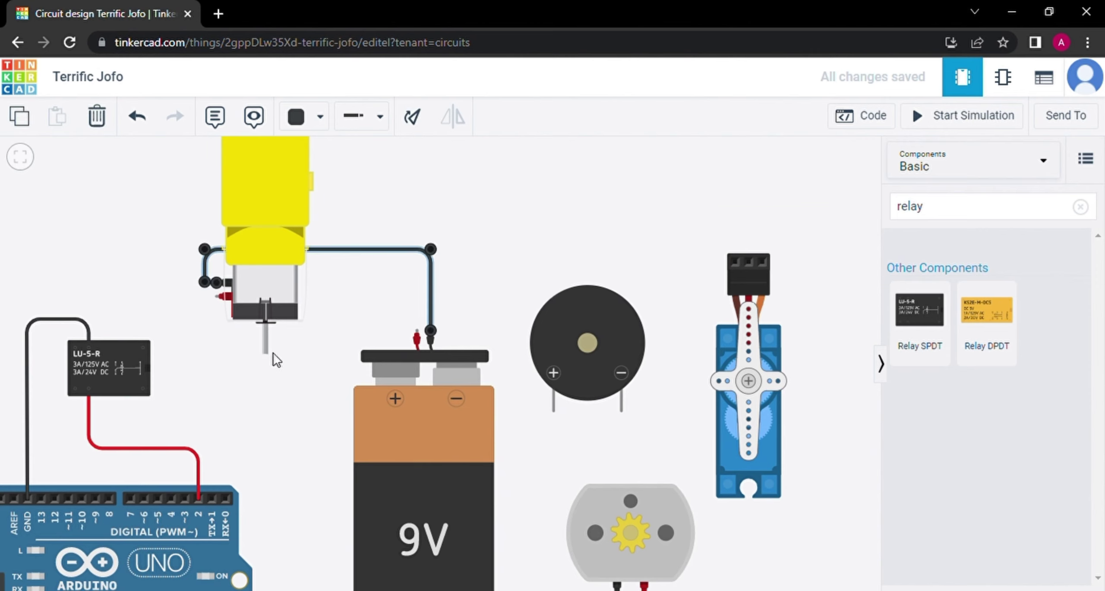
Step: Wire the battery's positive terminal to the relay's Terminal 12 with right-angle bends, and color the wire red
{"action": "left_click", "coordinate": [415, 337]}
{"action": "left_click", "coordinate": [411, 311]}
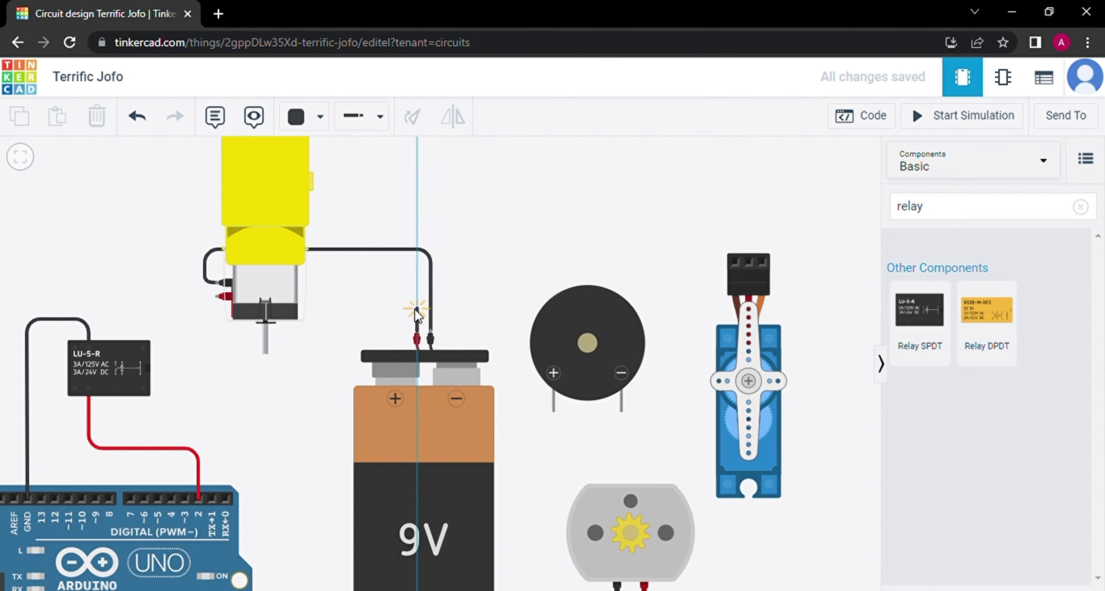
{"action": "left_click", "coordinate": [320, 308]}
{"action": "left_click", "coordinate": [319, 403]}
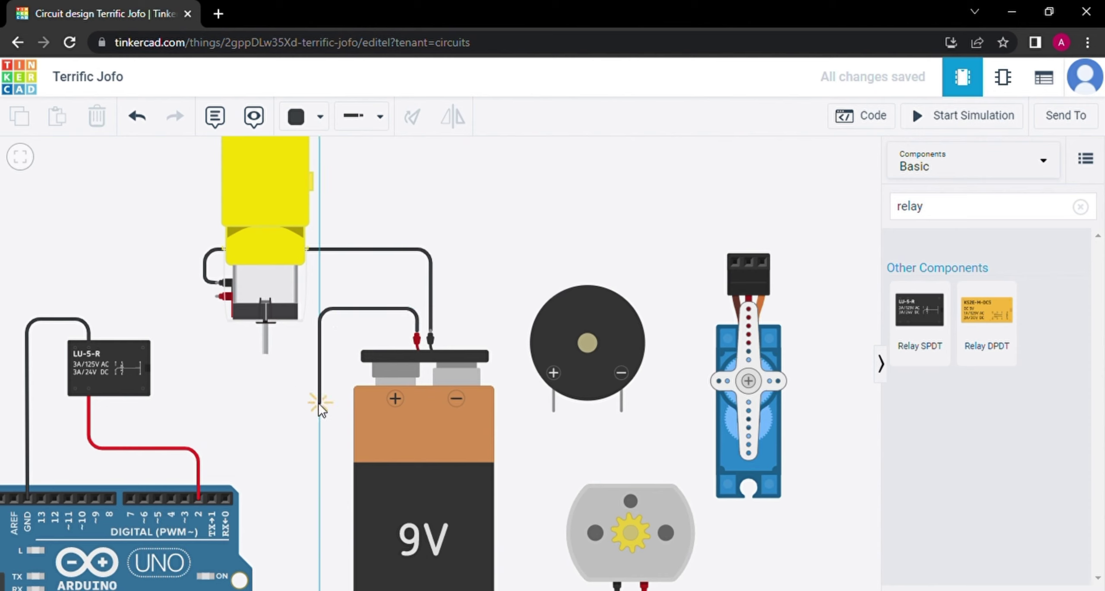
{"action": "left_click", "coordinate": [154, 405]}
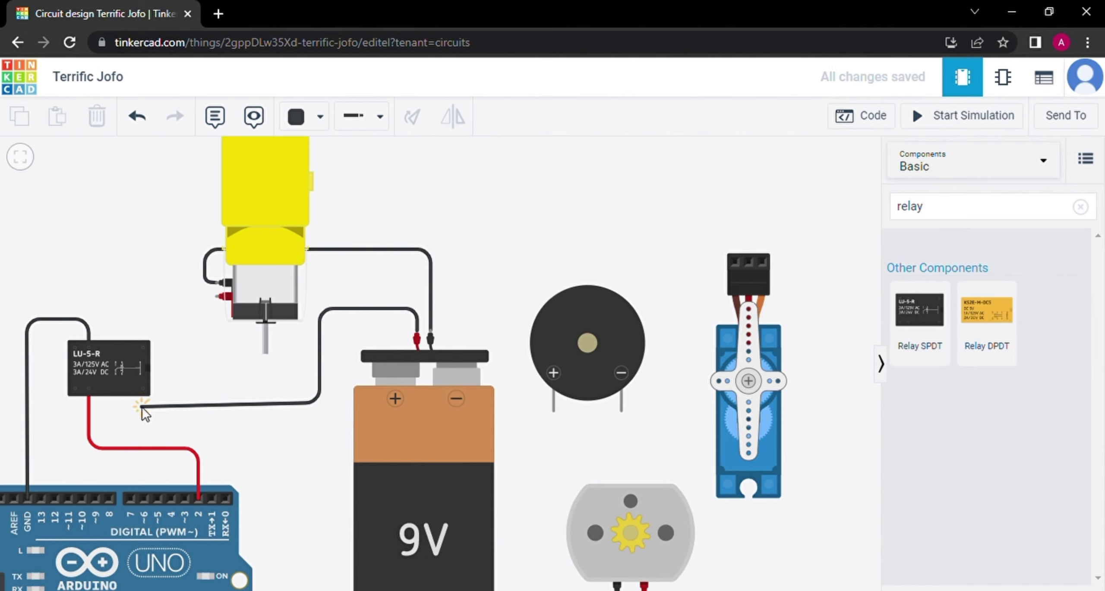
{"action": "left_click", "coordinate": [144, 391]}
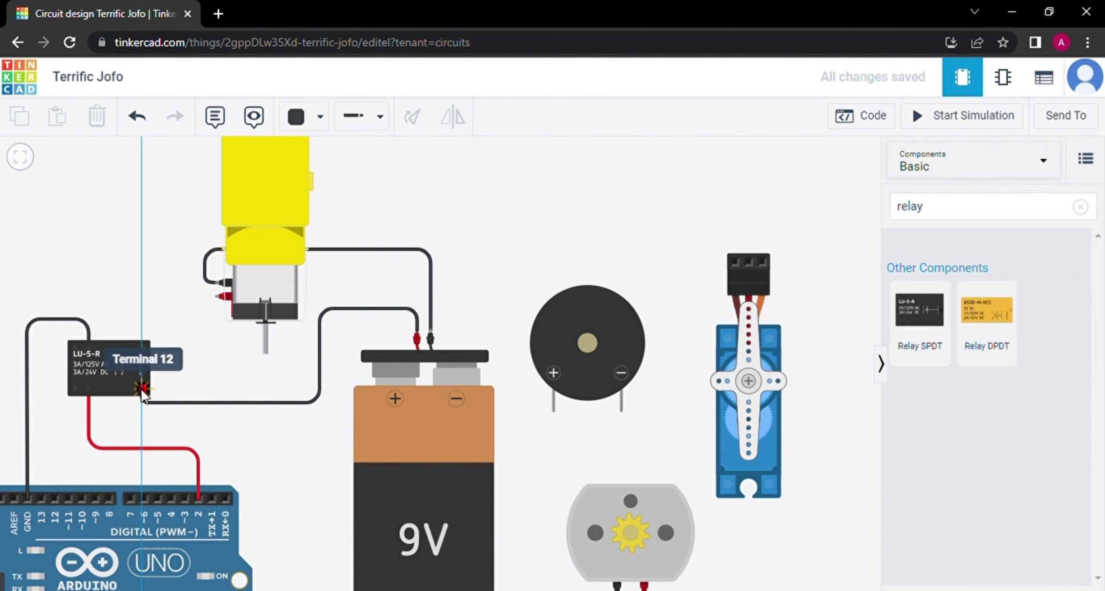
{"action": "left_click", "coordinate": [305, 129]}
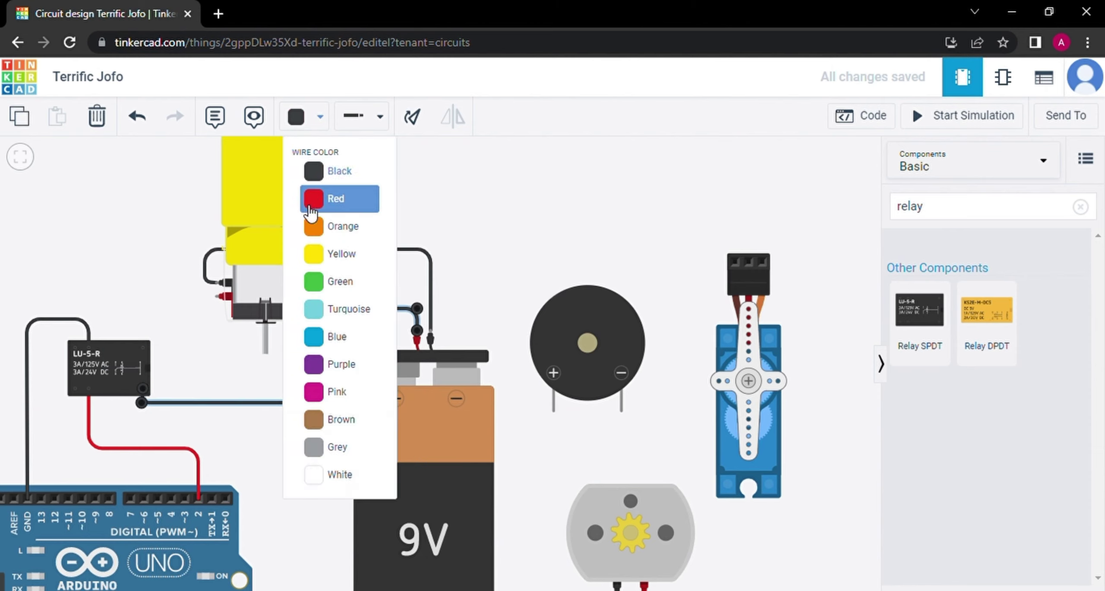
{"action": "left_click", "coordinate": [319, 197]}
Step: Wire the first terminal on the relay's upper edge to the gearmotor's red terminal in red, and start the simulation
{"action": "left_click", "coordinate": [77, 345]}
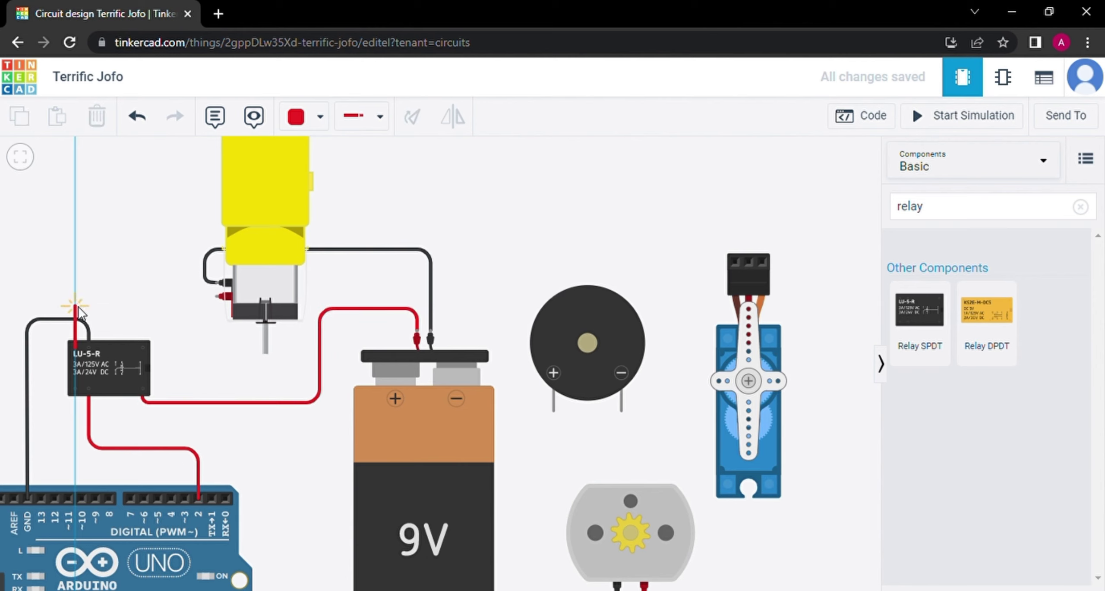
{"action": "left_click", "coordinate": [76, 292]}
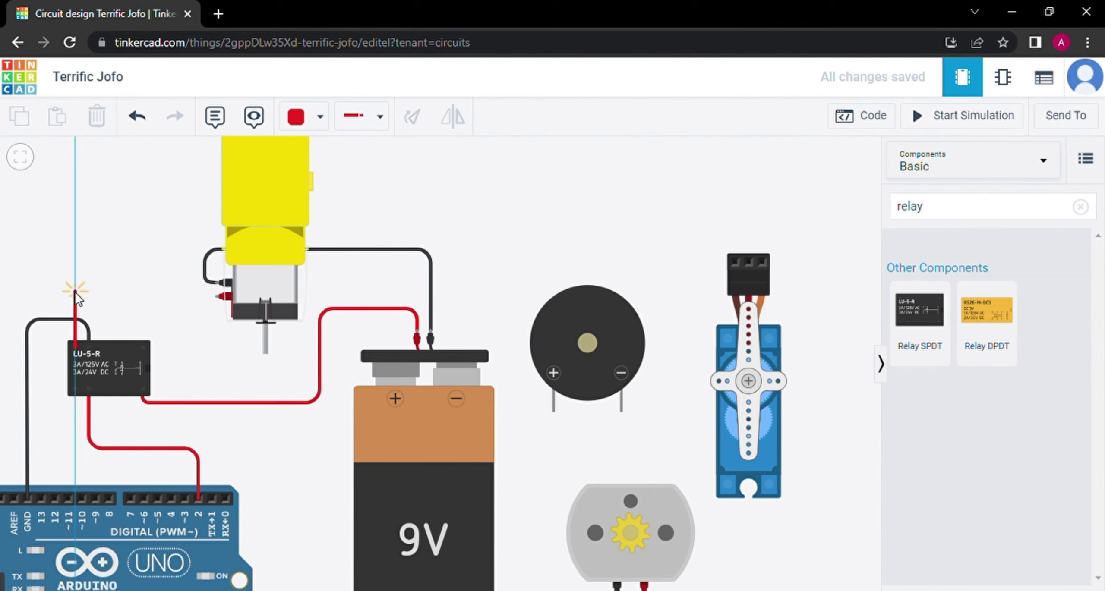
{"action": "left_click", "coordinate": [218, 296]}
{"action": "left_click", "coordinate": [224, 357]}
{"action": "scroll", "coordinate": [309, 391], "scroll_direction": "down", "scroll_amount": 2}
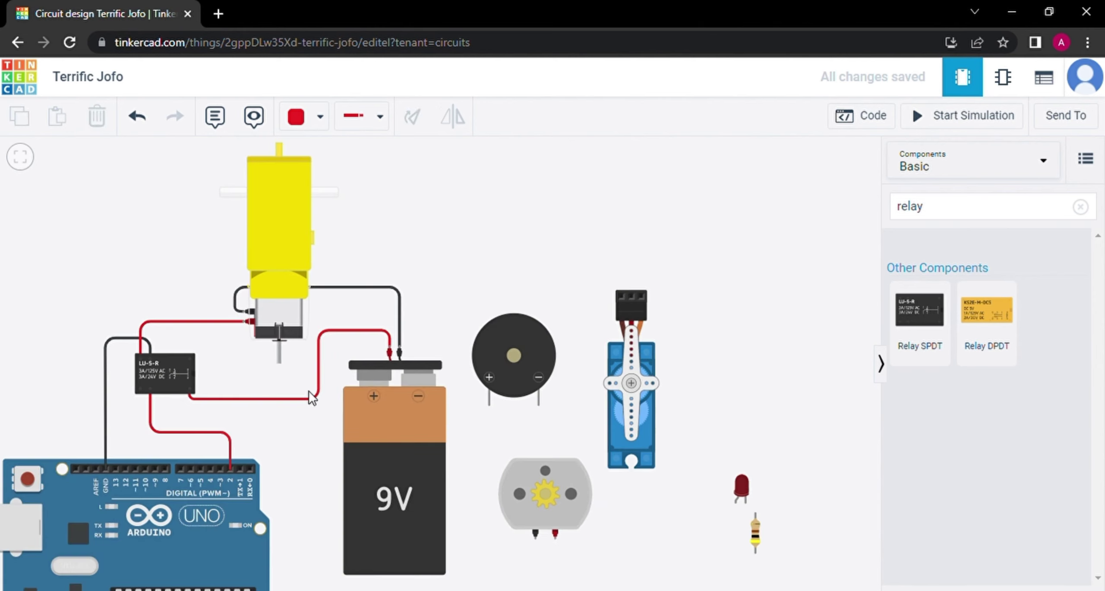
{"action": "left_click", "coordinate": [927, 121]}
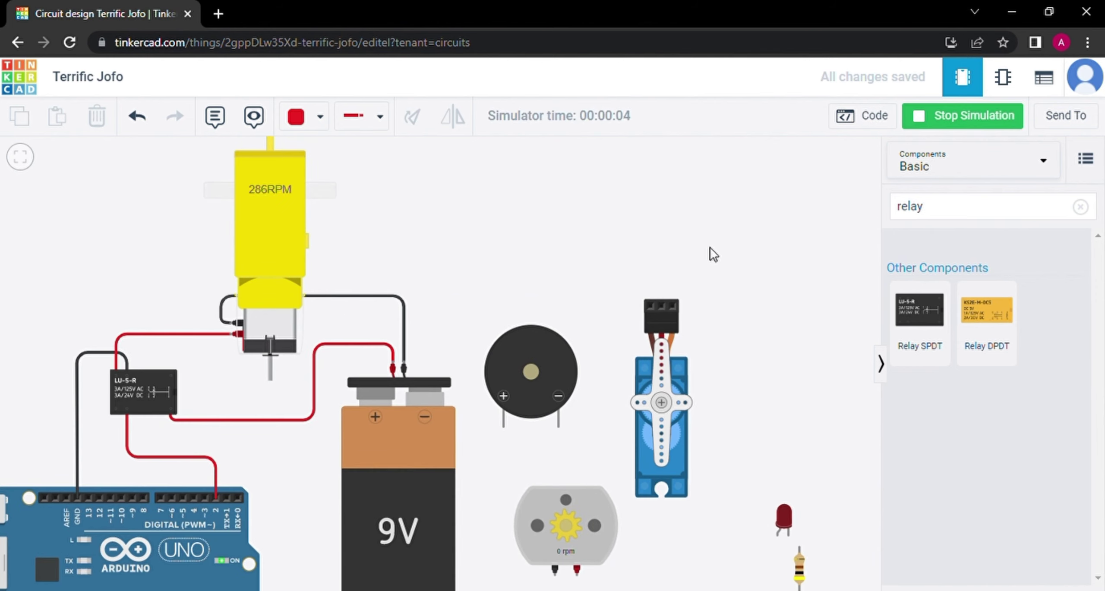
Step: Stop the simulation and delete the wires connecting the relay, gearmotor, battery and Arduino
{"action": "scroll", "coordinate": [210, 190], "scroll_direction": "up", "scroll_amount": 1}
{"action": "scroll", "coordinate": [210, 190], "scroll_direction": "up", "scroll_amount": 1}
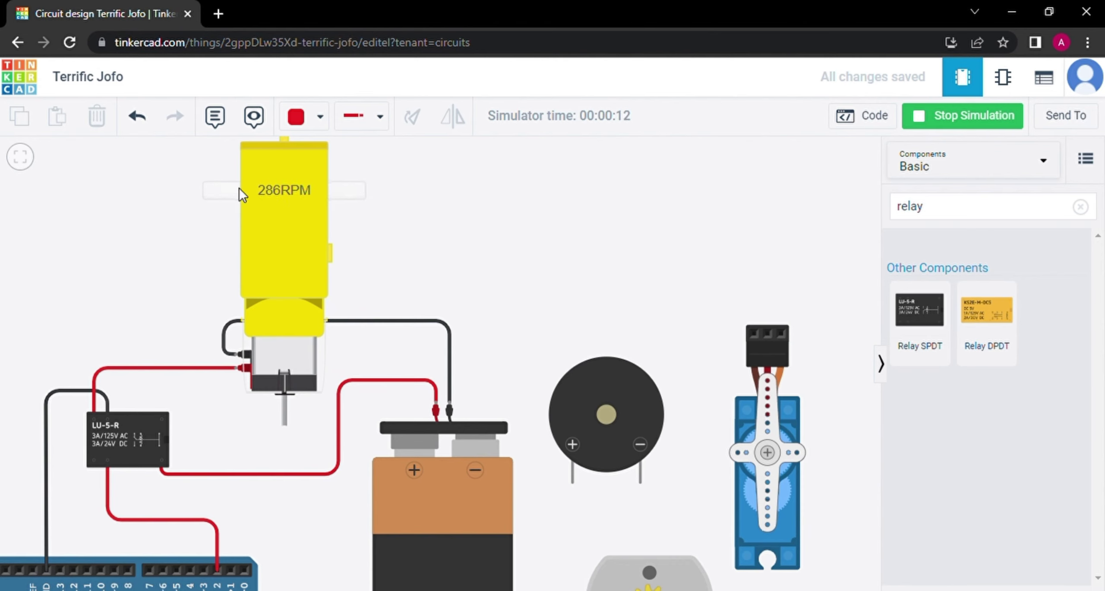
{"action": "left_click", "coordinate": [983, 120]}
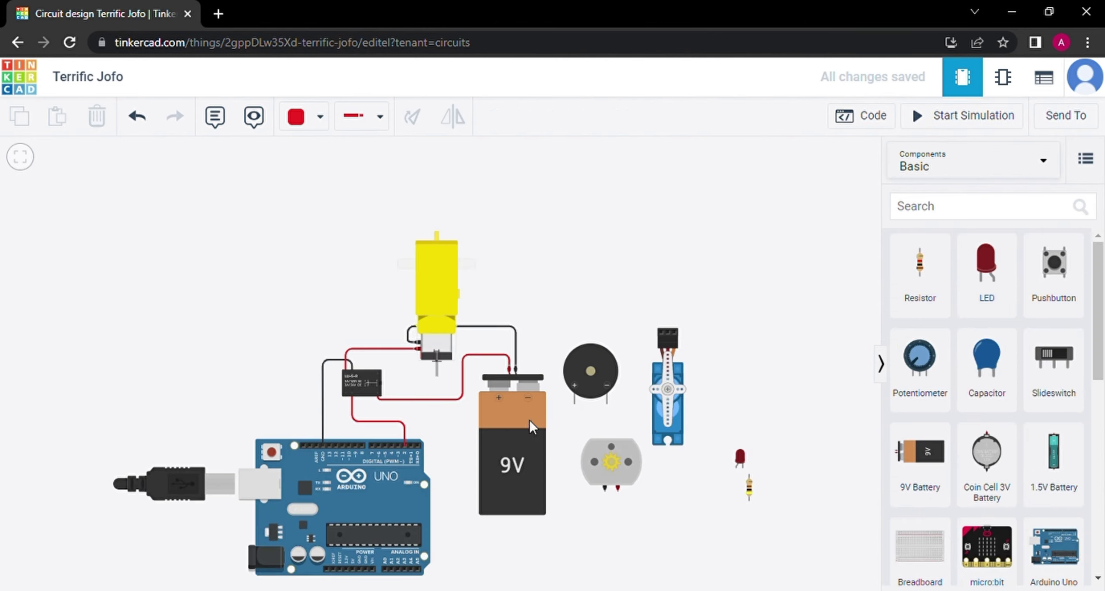
{"action": "scroll", "coordinate": [438, 338], "scroll_direction": "up", "scroll_amount": 3}
{"action": "left_click", "coordinate": [492, 487]}
{"action": "key", "text": "Delete"}
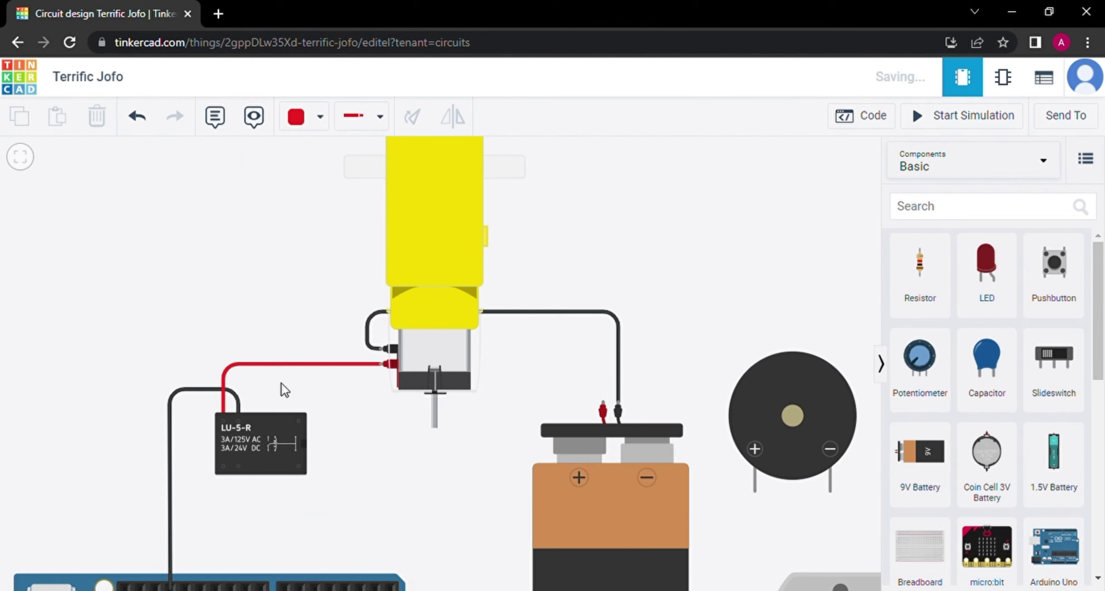
{"action": "left_click", "coordinate": [370, 359]}
{"action": "key", "text": "Delete"}
{"action": "left_click", "coordinate": [229, 389]}
{"action": "key", "text": "Delete"}
Step: Clear the gearmotor, battery and relay away from the Arduino, and place the micro servo on the board's right side
{"action": "scroll", "coordinate": [511, 474], "scroll_direction": "down", "scroll_amount": 5}
{"action": "left_click", "coordinate": [719, 354]}
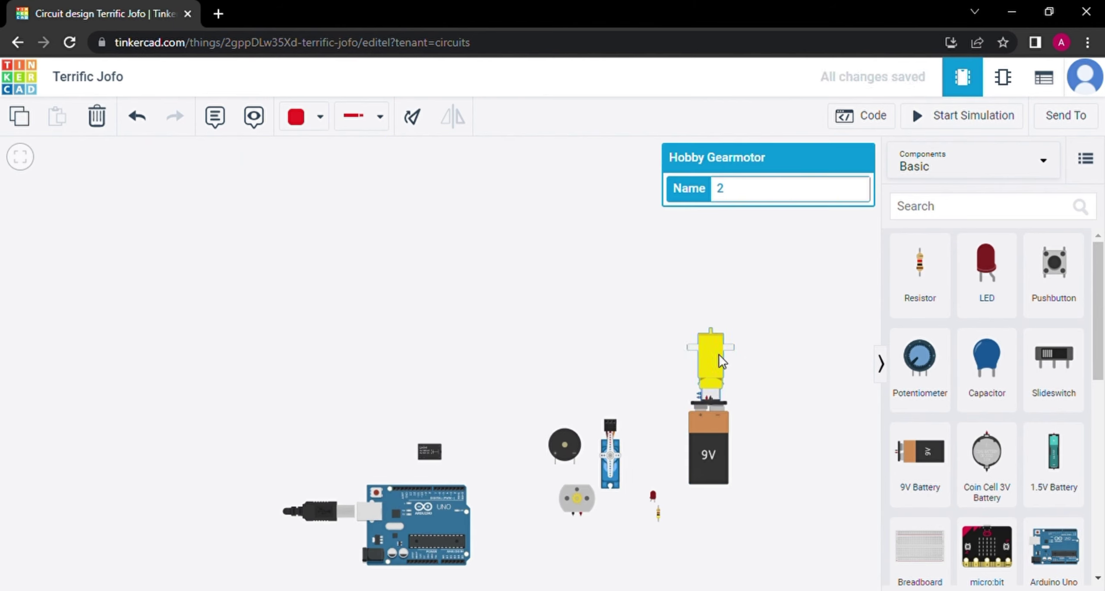
{"action": "key", "text": "ctrl+z"}
{"action": "scroll", "coordinate": [445, 353], "scroll_direction": "down", "scroll_amount": 2}
{"action": "left_click", "coordinate": [441, 366]}
{"action": "scroll", "coordinate": [458, 431], "scroll_direction": "up", "scroll_amount": 4}
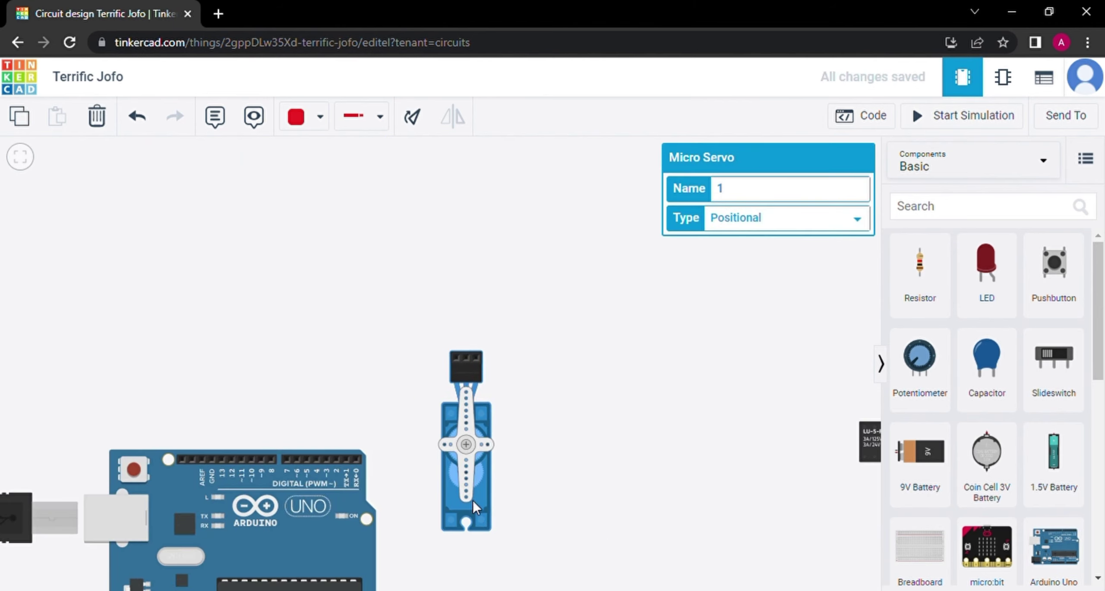
Step: Rotate the micro servo 180 degrees so that its connector faces downward
{"action": "left_click", "coordinate": [412, 116]}
{"action": "left_click", "coordinate": [411, 117]}
{"action": "left_click", "coordinate": [412, 117]}
{"action": "left_click", "coordinate": [411, 117]}
{"action": "left_click", "coordinate": [411, 117]}
{"action": "left_click", "coordinate": [412, 117]}
{"action": "left_click", "coordinate": [427, 560]}
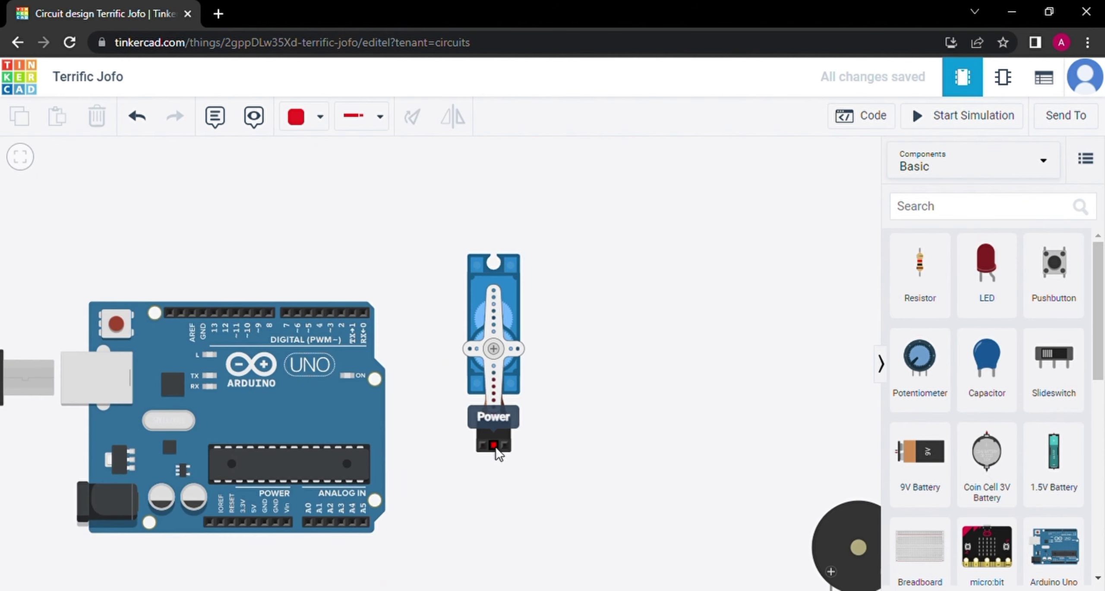
Step: Wire the servo's Power terminal to the Arduino's 5V pin with a red wire bent below the board
{"action": "left_click", "coordinate": [495, 448]}
{"action": "left_click", "coordinate": [494, 562]}
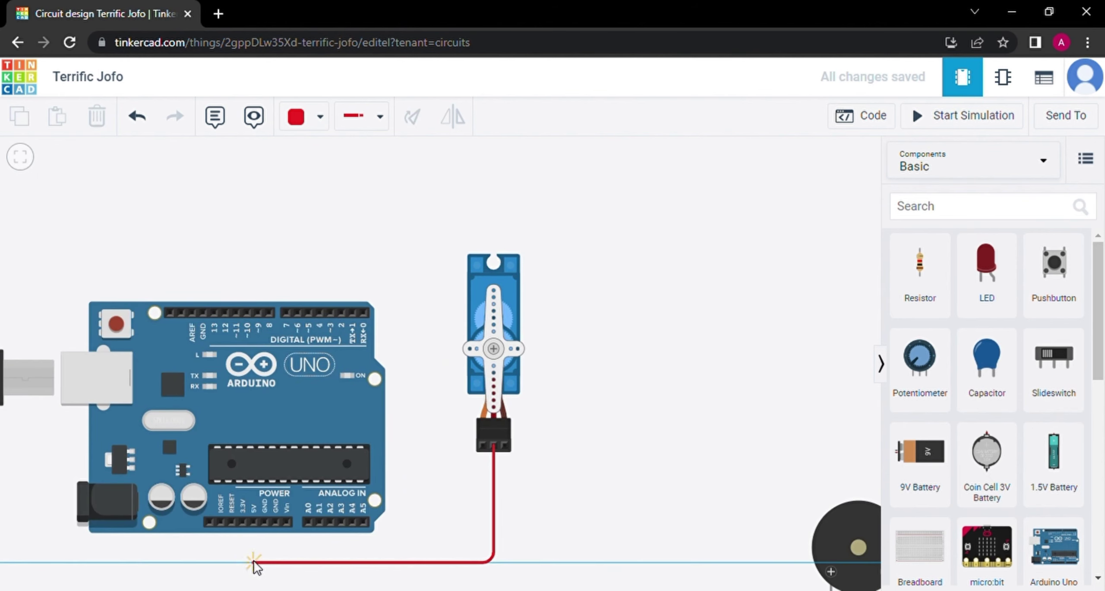
{"action": "left_click", "coordinate": [254, 521]}
Step: Wire the servo's rightmost terminal to the Arduino's GND pin beside Vin with right-angle bends, and color the wire black
{"action": "left_click", "coordinate": [504, 447]}
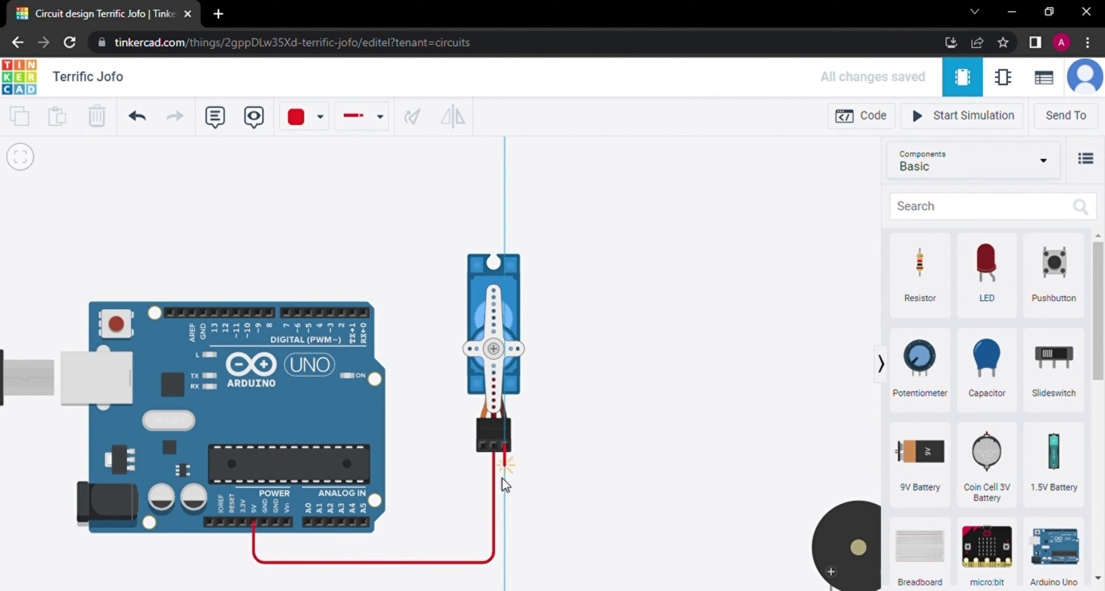
{"action": "left_click", "coordinate": [505, 546]}
{"action": "left_click", "coordinate": [274, 545]}
{"action": "left_click", "coordinate": [275, 522]}
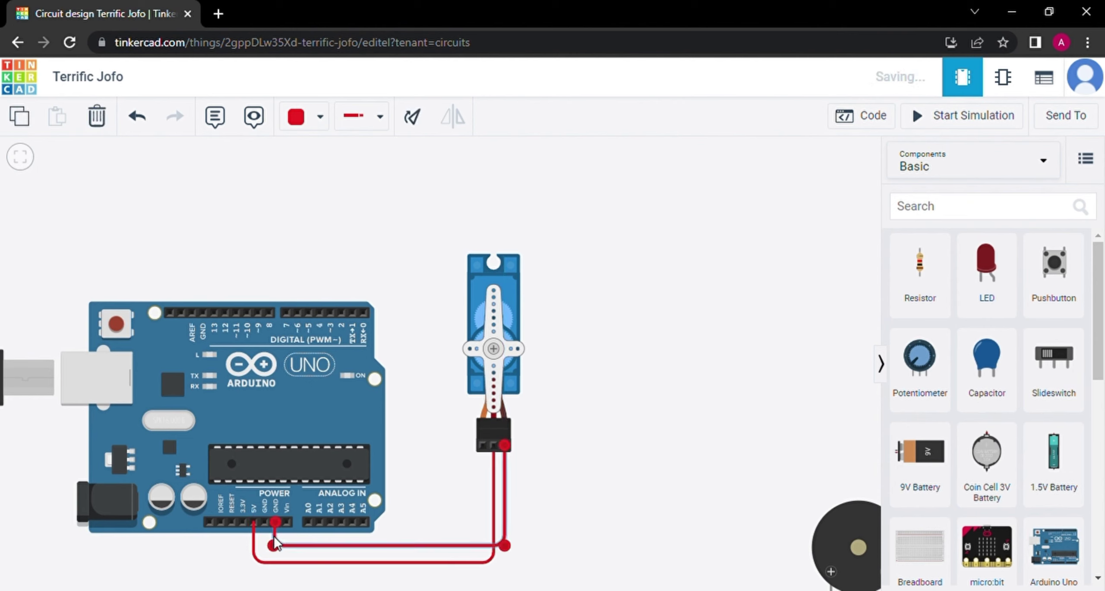
{"action": "left_click", "coordinate": [319, 171]}
Step: Wire the servo's leftmost terminal to the Arduino's digital pin 6, routing around the board's corner, and color the wire yellow
{"action": "left_click", "coordinate": [483, 446]}
{"action": "left_click", "coordinate": [483, 492]}
{"action": "left_click", "coordinate": [423, 493]}
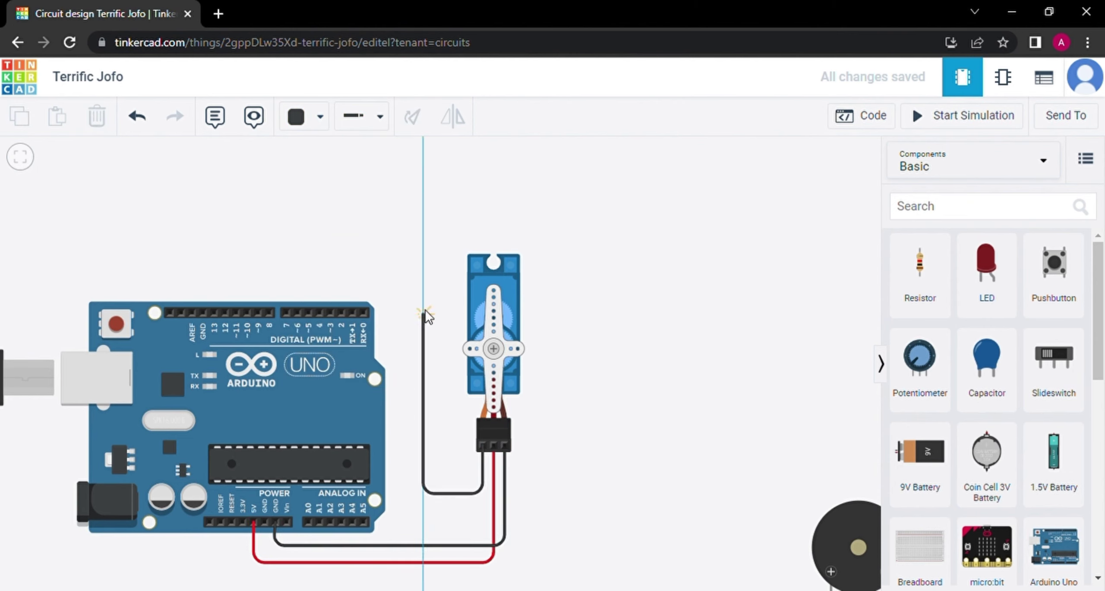
{"action": "left_click", "coordinate": [423, 278]}
{"action": "left_click", "coordinate": [297, 312]}
{"action": "left_click", "coordinate": [305, 116]}
{"action": "left_click", "coordinate": [319, 233]}
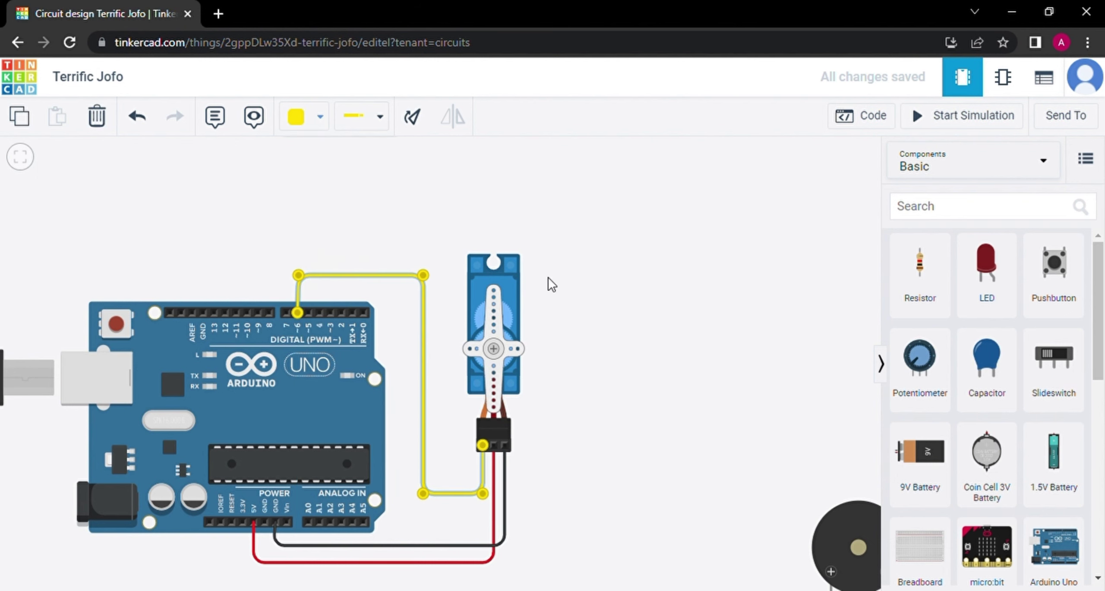
Step: Add a code block rotating the servo on pin 7 to 90 degrees, followed by a 1-second wait
{"action": "left_click", "coordinate": [880, 117]}
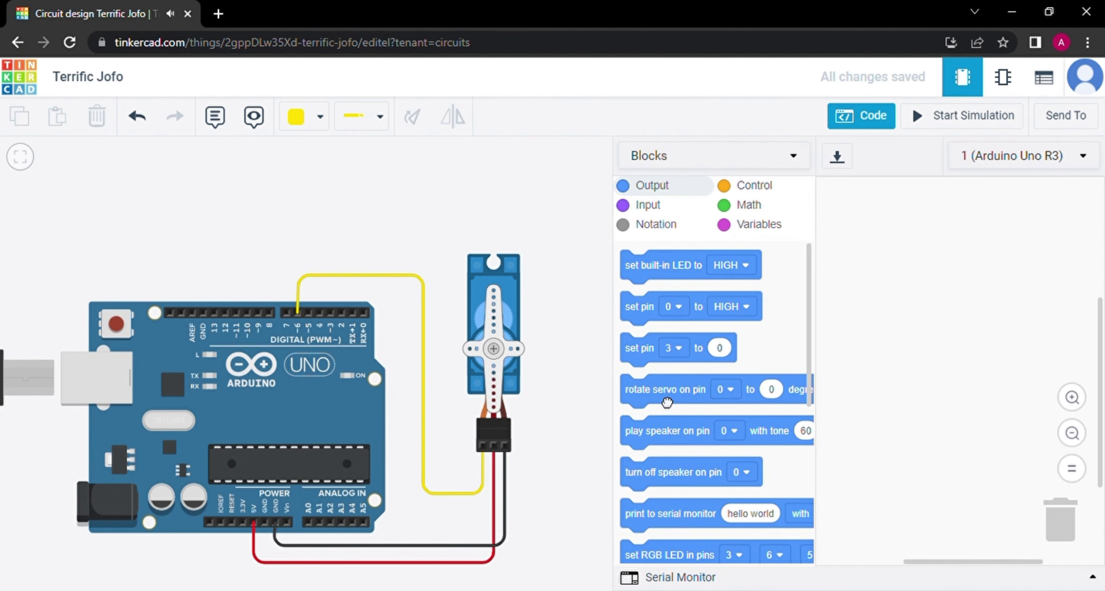
{"action": "left_click_drag", "start_coordinate": [667, 402], "coordinate": [896, 270]}
{"action": "left_click", "coordinate": [954, 257]}
{"action": "left_click", "coordinate": [929, 395]}
{"action": "left_click", "coordinate": [1007, 264]}
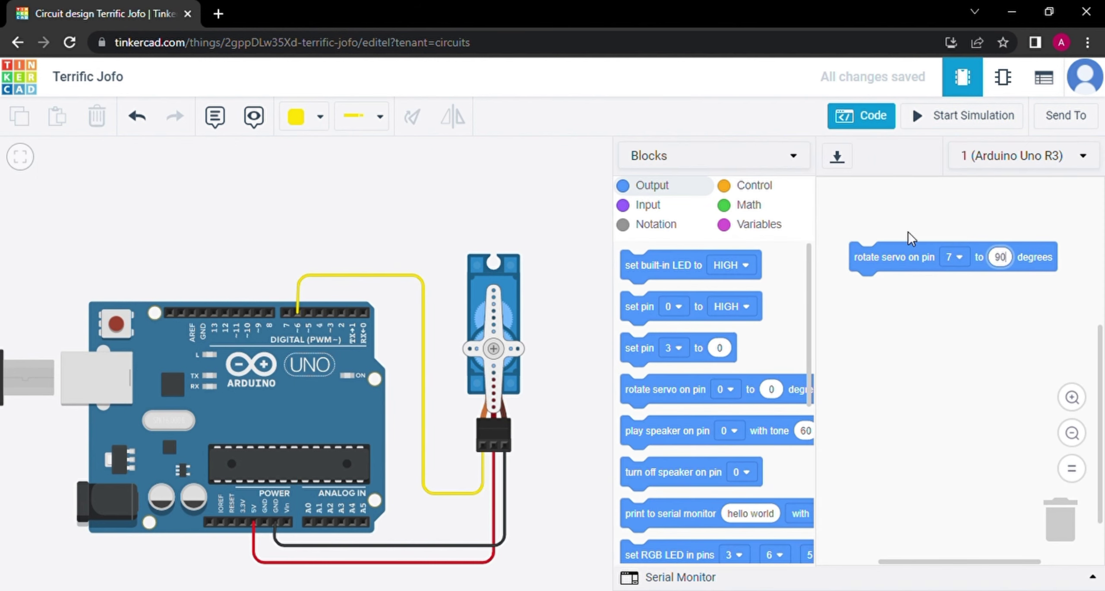
{"action": "left_click", "coordinate": [751, 185]}
{"action": "left_click_drag", "start_coordinate": [632, 426], "coordinate": [876, 297]}
Step: Append a block rotating the servo on pin 7 to 180 degrees, followed by a 1-second wait
{"action": "left_click", "coordinate": [657, 187]}
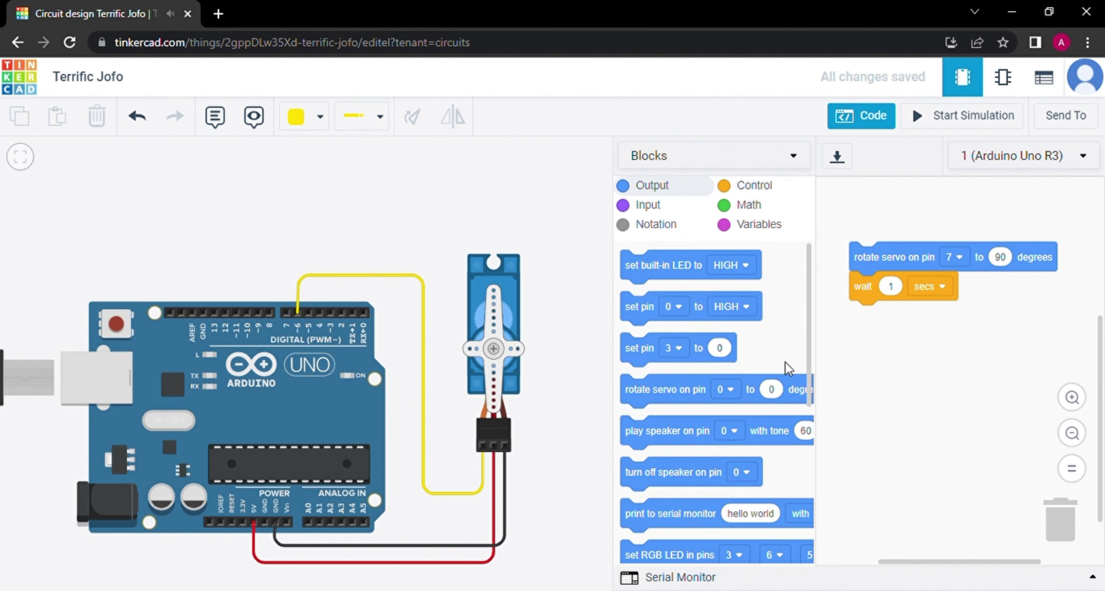
{"action": "left_click_drag", "start_coordinate": [667, 390], "coordinate": [896, 316]}
{"action": "left_click", "coordinate": [954, 315]}
{"action": "left_click", "coordinate": [933, 485]}
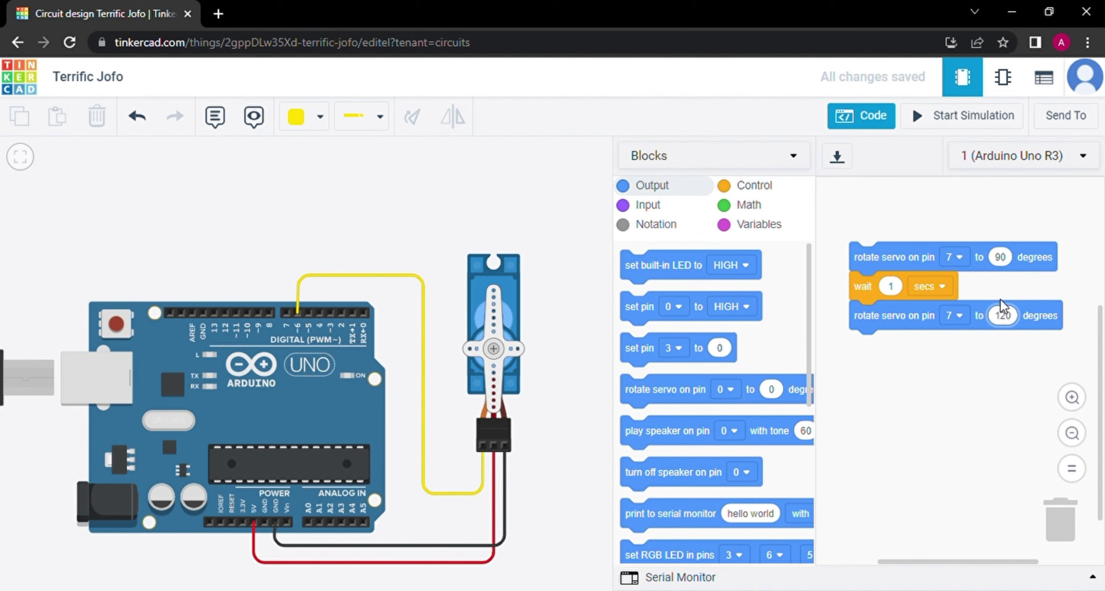
{"action": "left_click", "coordinate": [751, 186]}
{"action": "left_click_drag", "start_coordinate": [635, 425], "coordinate": [863, 345]}
Step: Append a block rotating the servo on pin 7 to 360 degrees, followed by a 1-second wait
{"action": "left_click", "coordinate": [652, 185]}
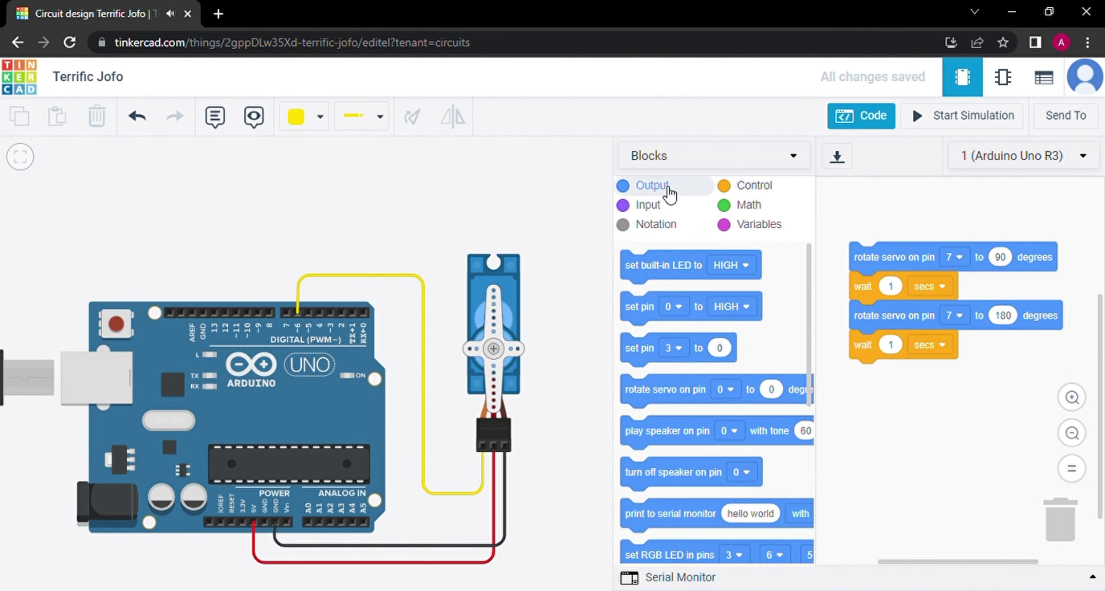
{"action": "left_click_drag", "start_coordinate": [667, 399], "coordinate": [877, 397]}
{"action": "left_click", "coordinate": [954, 374]}
{"action": "left_click", "coordinate": [933, 544]}
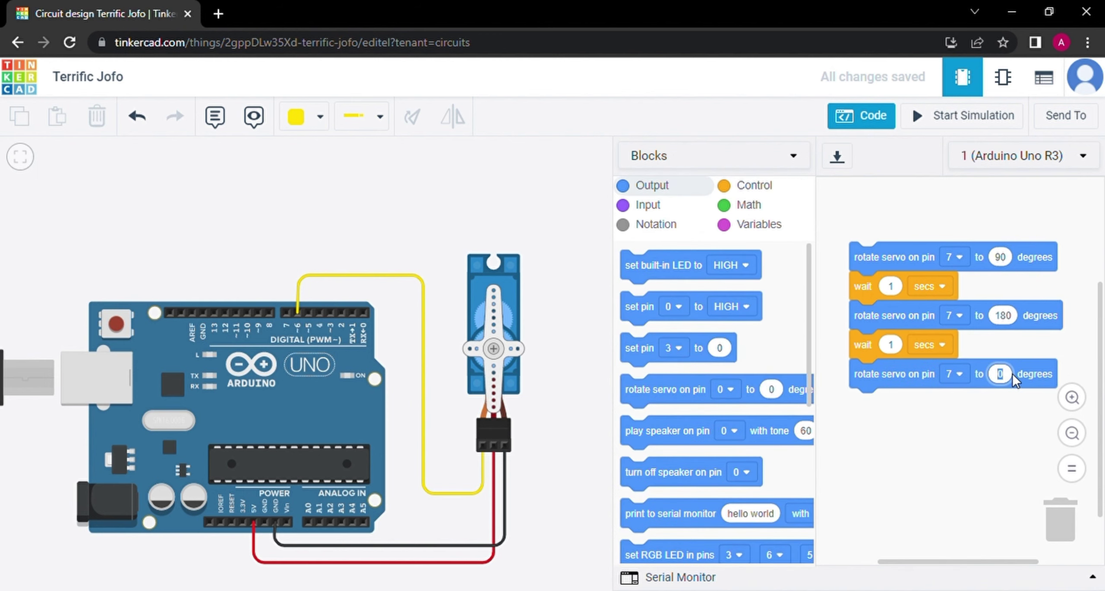
{"action": "left_click", "coordinate": [752, 186]}
{"action": "left_click_drag", "start_coordinate": [634, 425], "coordinate": [861, 404]}
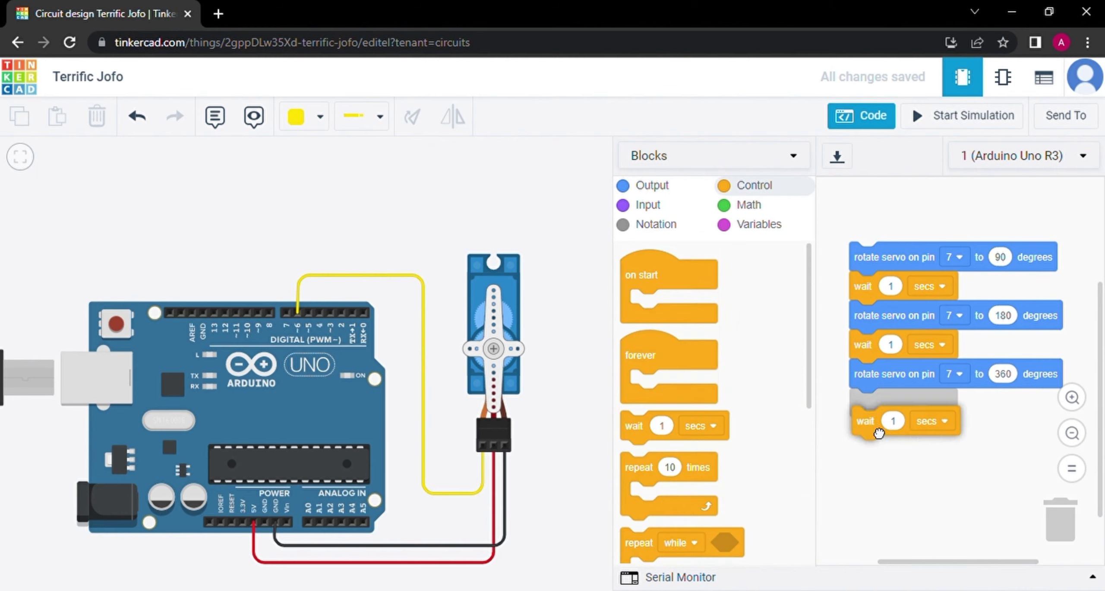
Step: Close the code editor, simulate the servo circuit, and stop the simulation
{"action": "left_click", "coordinate": [866, 116]}
{"action": "left_click", "coordinate": [971, 115]}
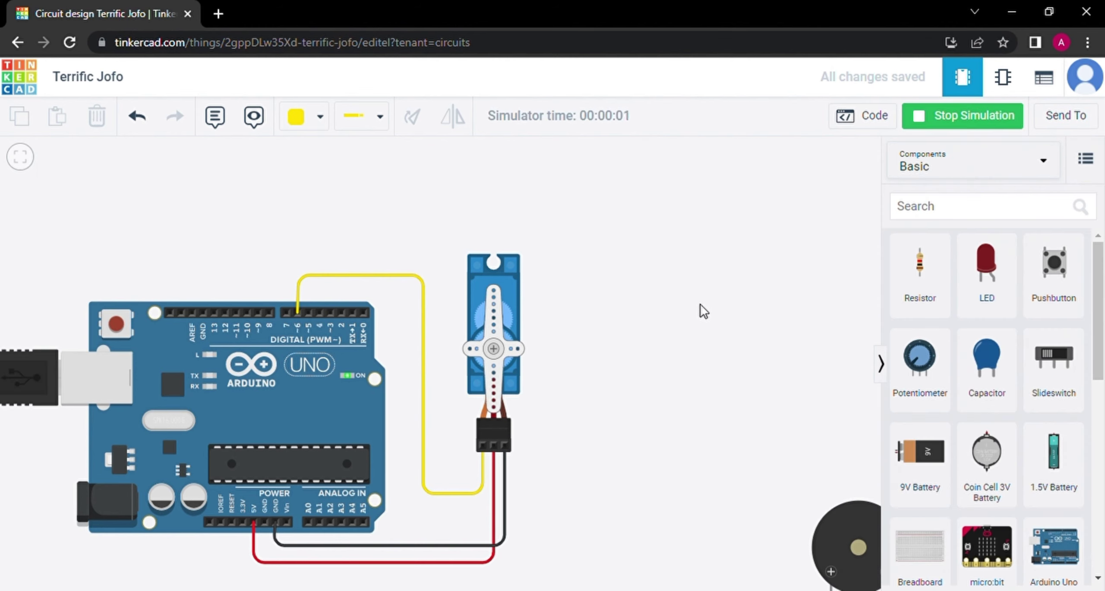
{"action": "left_click", "coordinate": [963, 116]}
Step: Set all three servo rotation blocks to pin 6 and start the simulation
{"action": "left_click", "coordinate": [861, 116]}
{"action": "left_click", "coordinate": [954, 258]}
{"action": "left_click", "coordinate": [928, 407]}
{"action": "left_click", "coordinate": [954, 316]}
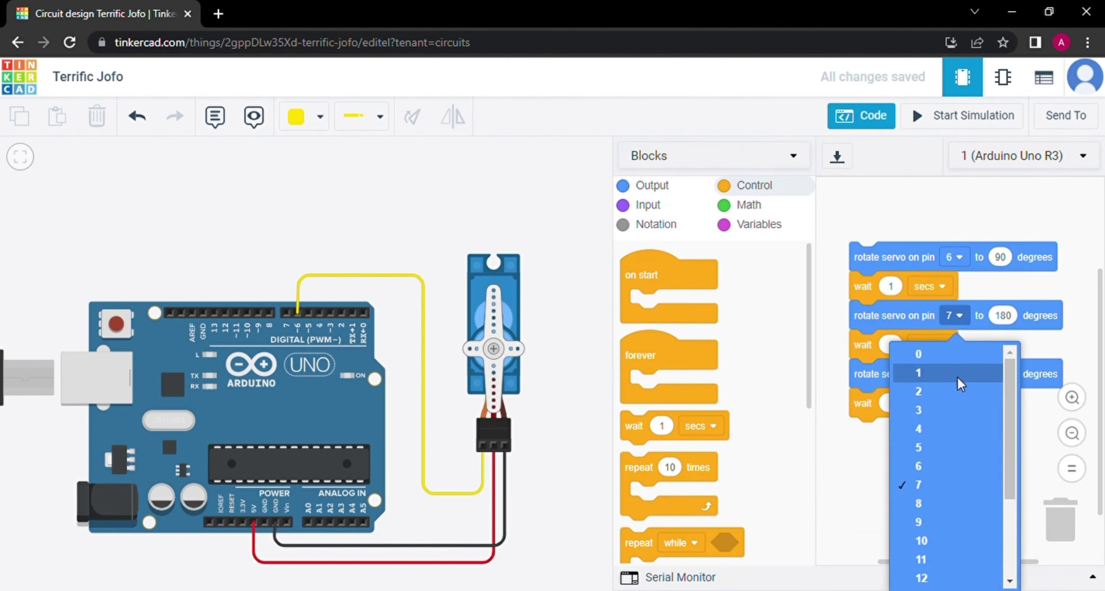
{"action": "left_click", "coordinate": [929, 468]}
{"action": "left_click", "coordinate": [955, 374]}
{"action": "left_click", "coordinate": [929, 527]}
{"action": "left_click", "coordinate": [861, 115]}
{"action": "left_click", "coordinate": [972, 116]}
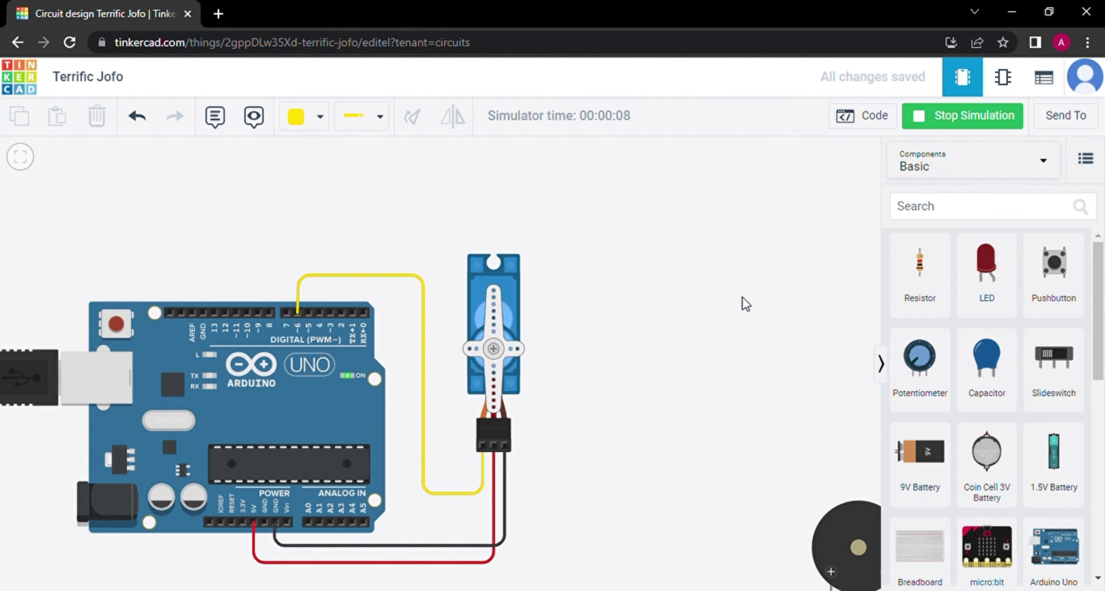
Step: Stop the simulation, set the third servo rotation to 100 degrees, and simulate again
{"action": "left_click", "coordinate": [939, 117]}
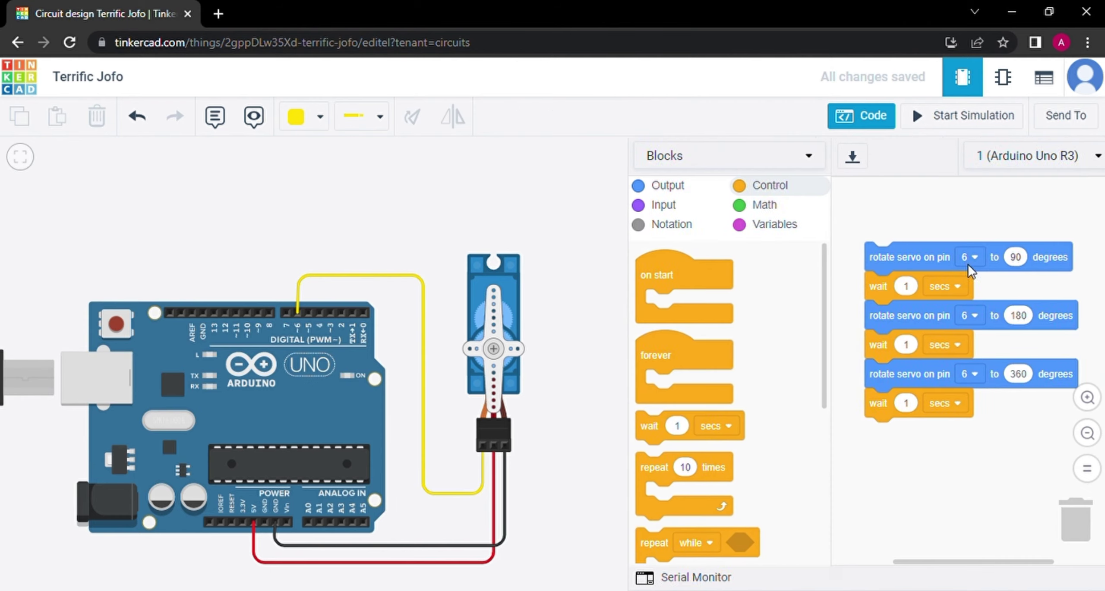
{"action": "type", "text": "100"}
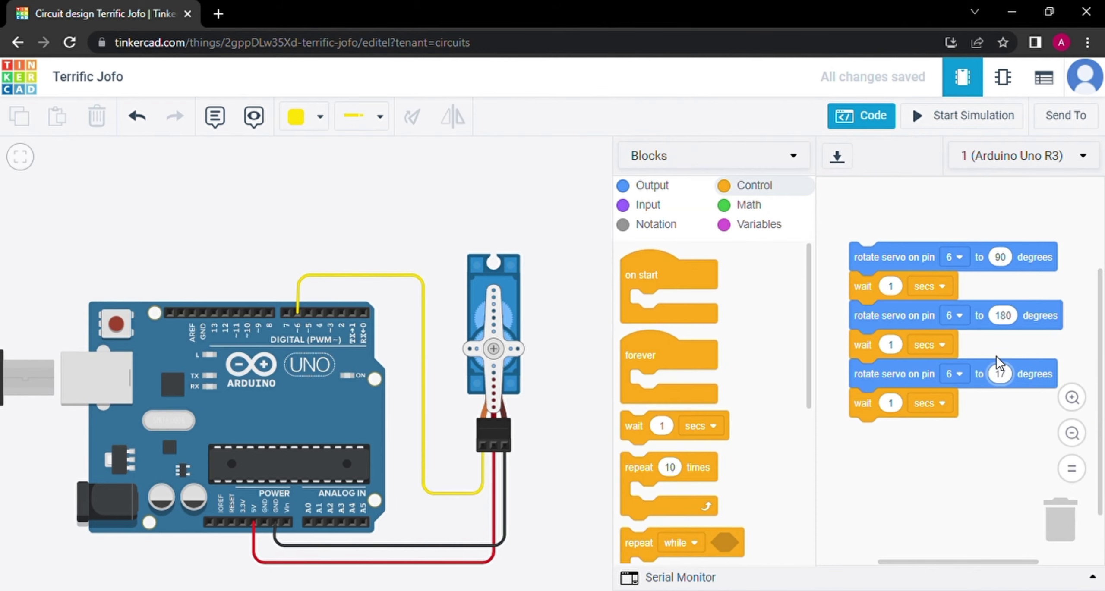
{"action": "key", "text": "Return"}
{"action": "left_click", "coordinate": [963, 117]}
{"action": "left_click", "coordinate": [876, 115]}
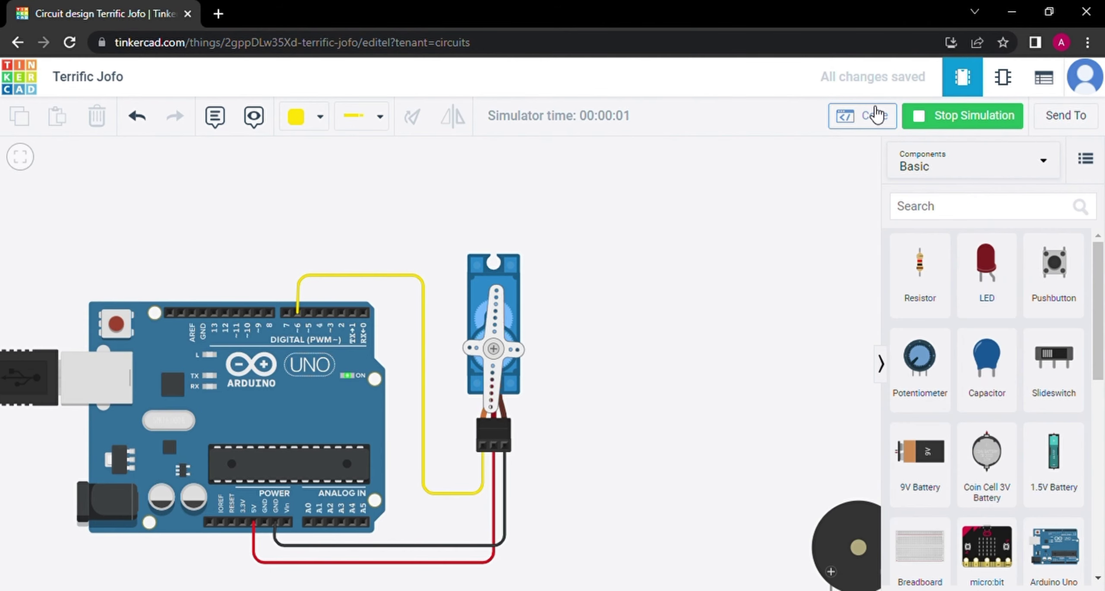
Step: Set the third servo rotation to 120 degrees and rerun the simulation
{"action": "left_click", "coordinate": [876, 115]}
{"action": "left_click", "coordinate": [1010, 377]}
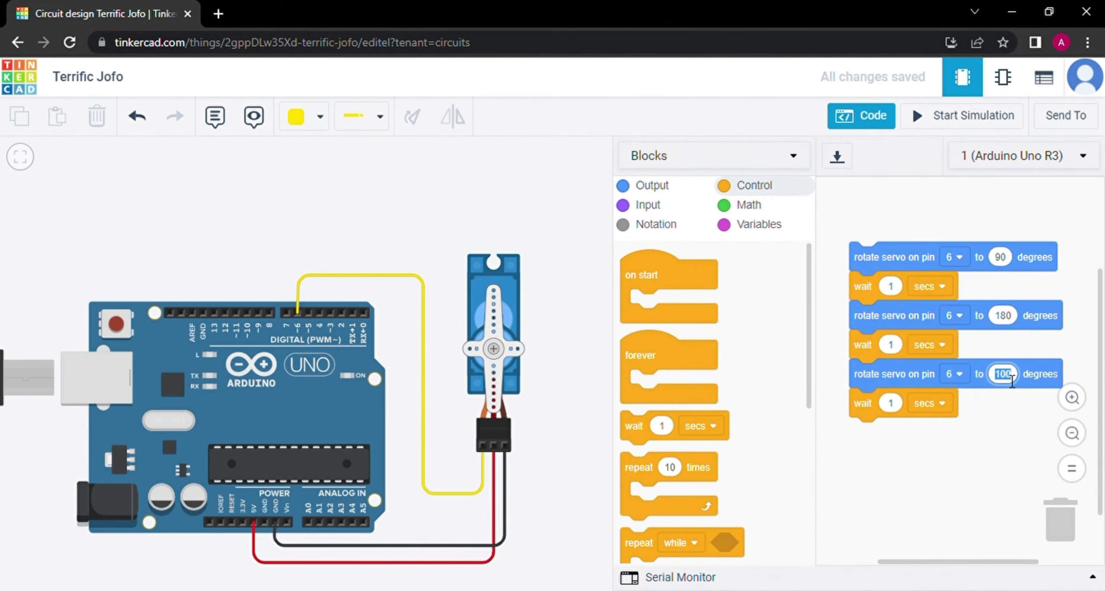
{"action": "left_click", "coordinate": [964, 116]}
{"action": "left_click", "coordinate": [875, 115]}
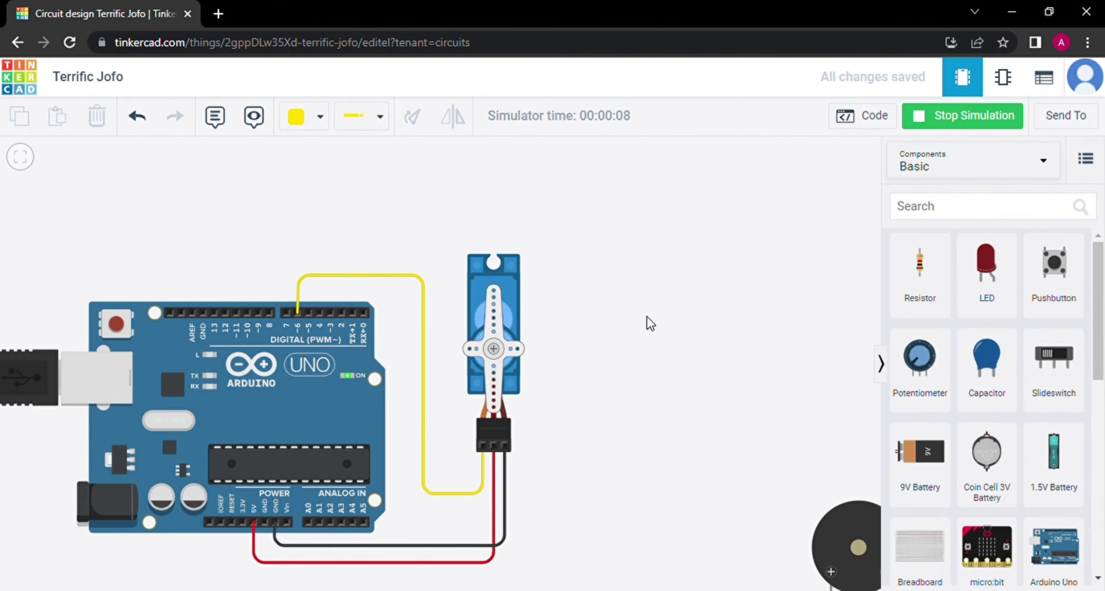
{"action": "left_click", "coordinate": [868, 115]}
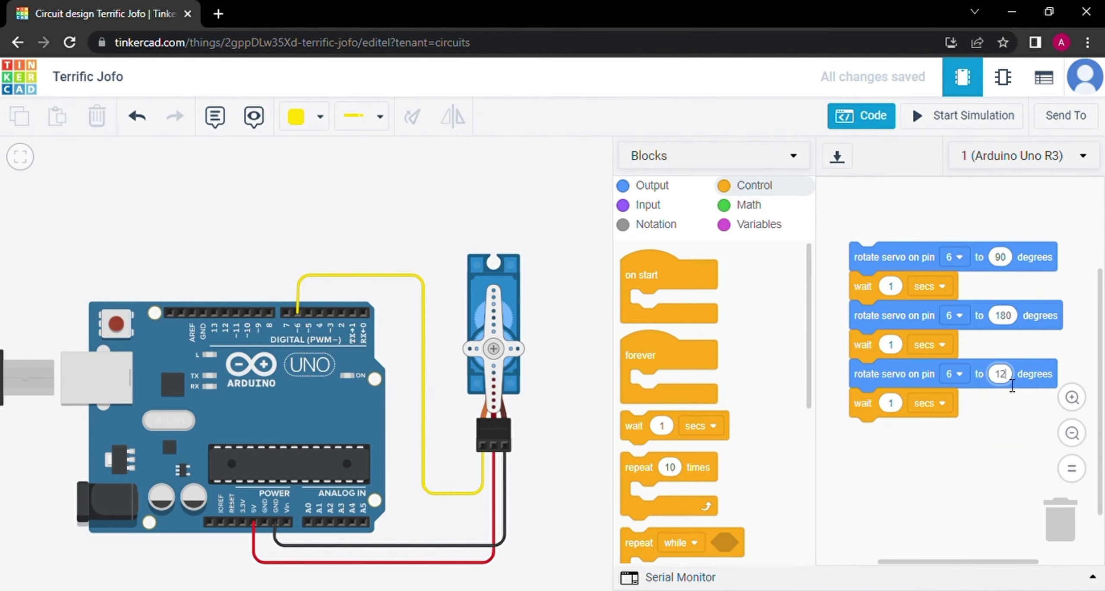
{"action": "left_click", "coordinate": [942, 115]}
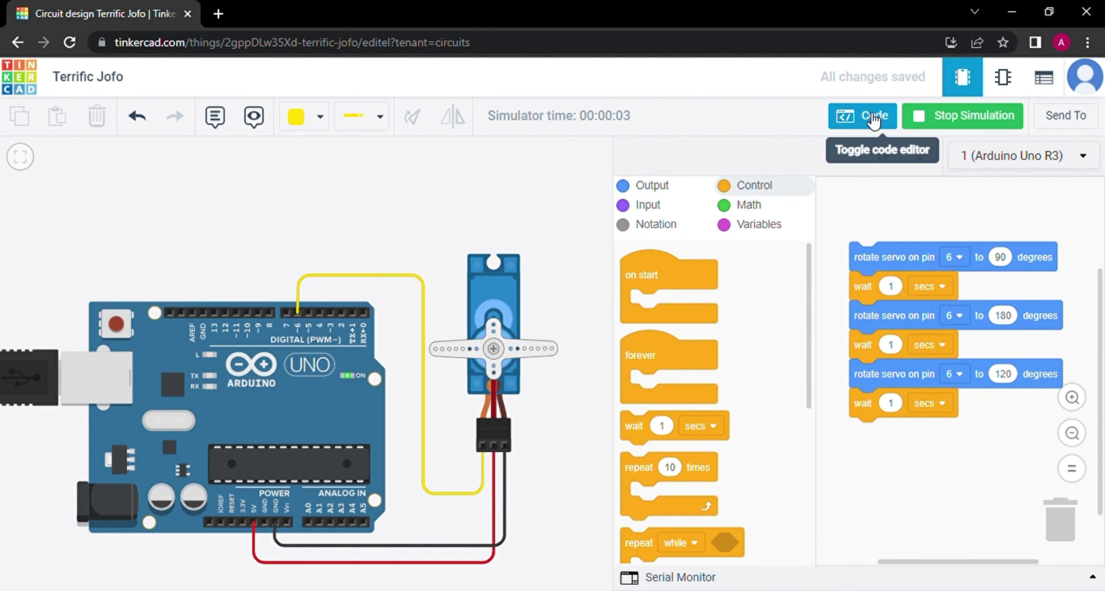